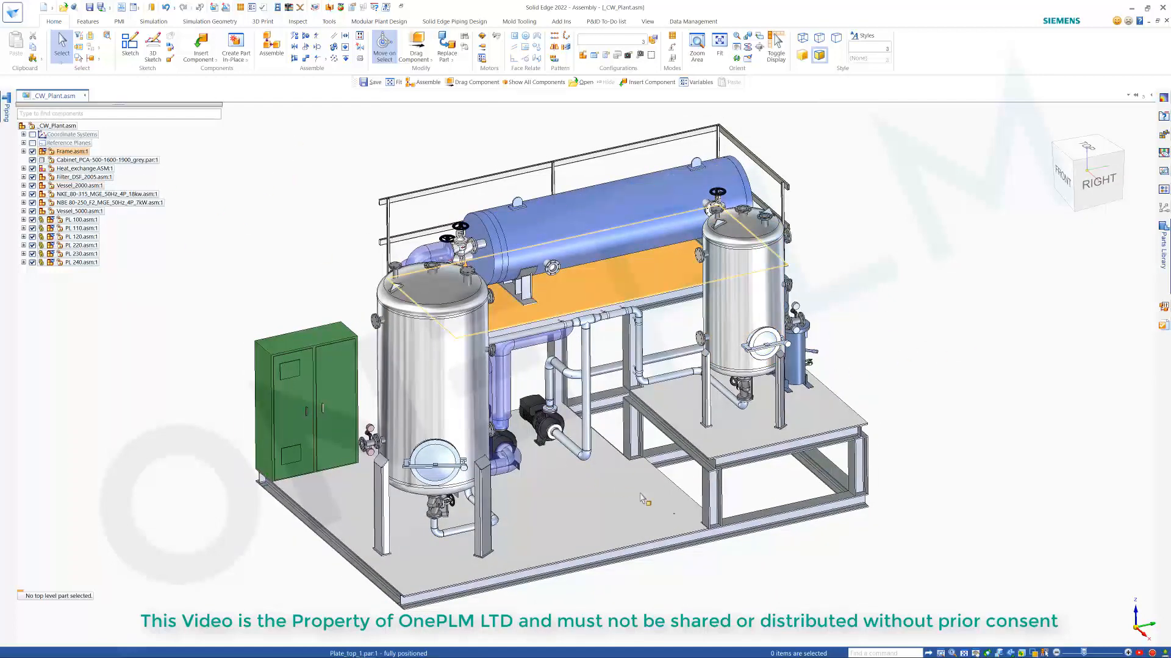
Switch to the Solid Edge 2022 P&ID window with the PureSteamGenerator_2D_3D drawing
key("alt+Tab")
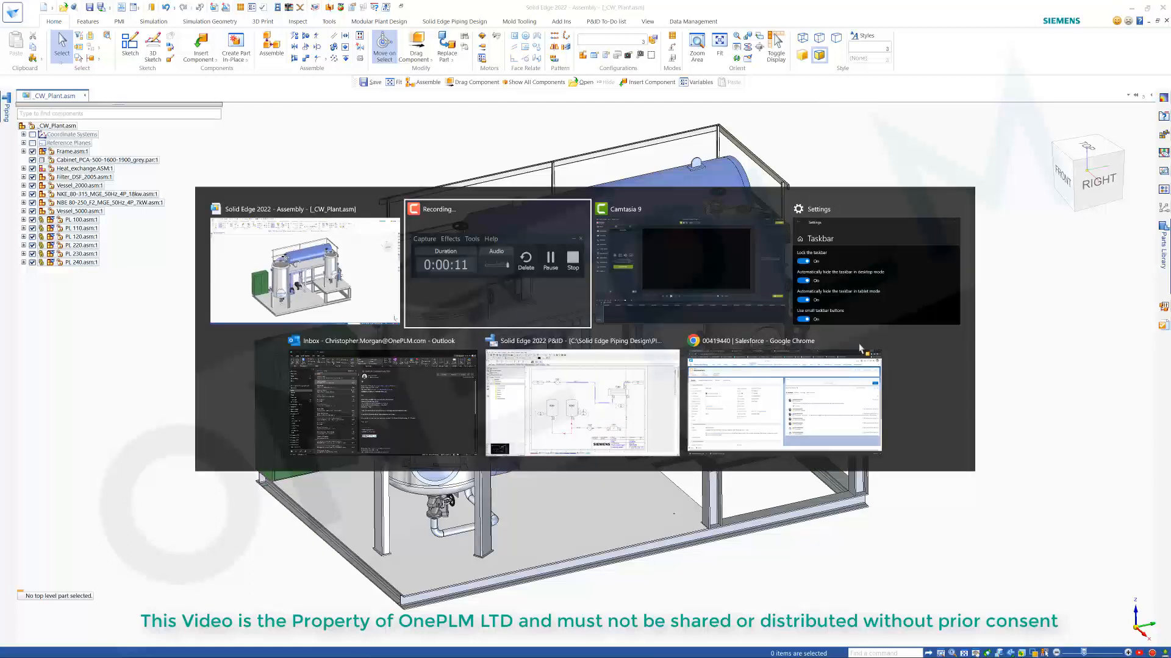
key("alt+Tab")
key("alt+Tab")
key("alt+Tab")
key("alt+Tab")
key("alt+Tab")
key("alt+Tab")
key("alt+Tab")
key("alt+Tab")
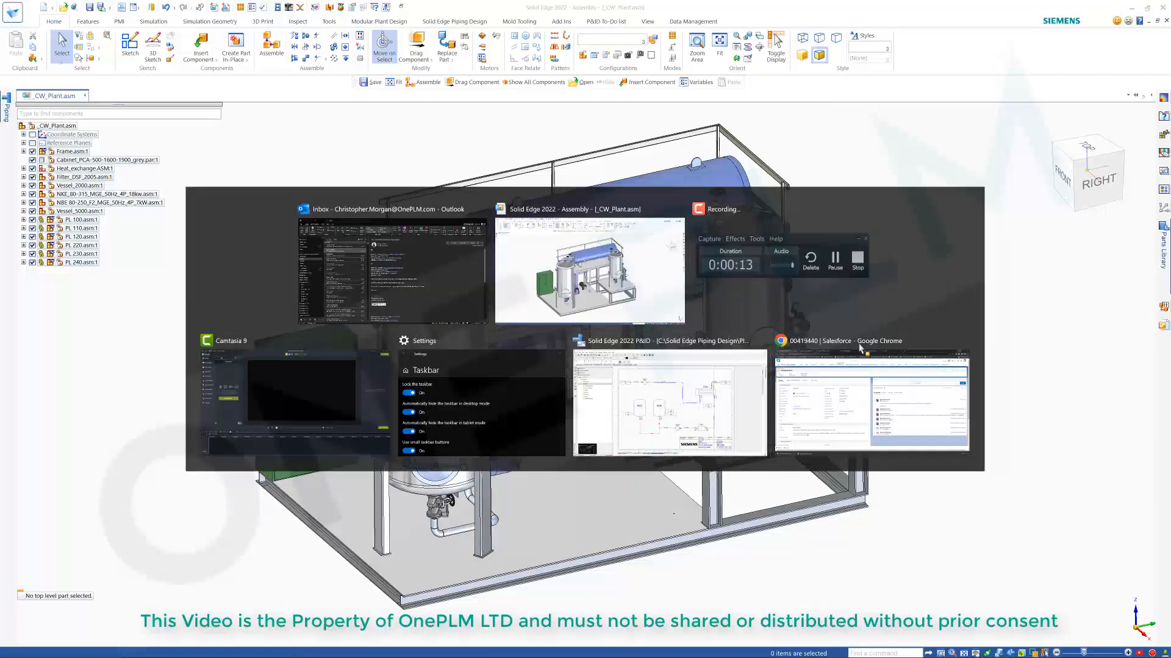
left_click(711, 349)
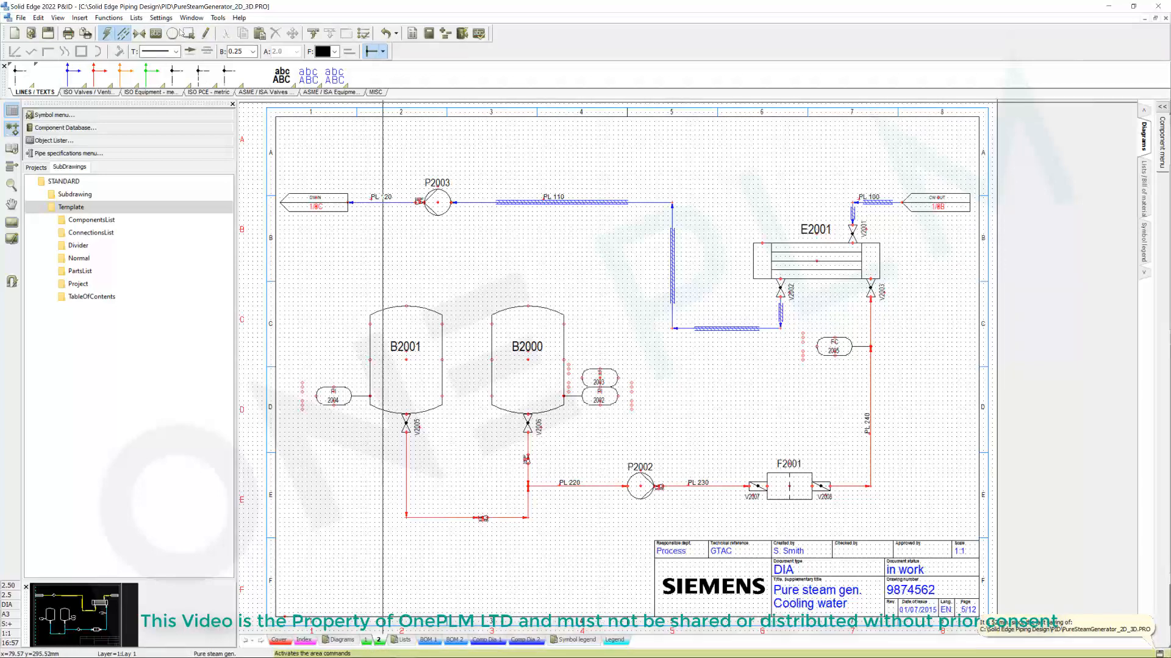
left_click(173, 34)
left_click(124, 33)
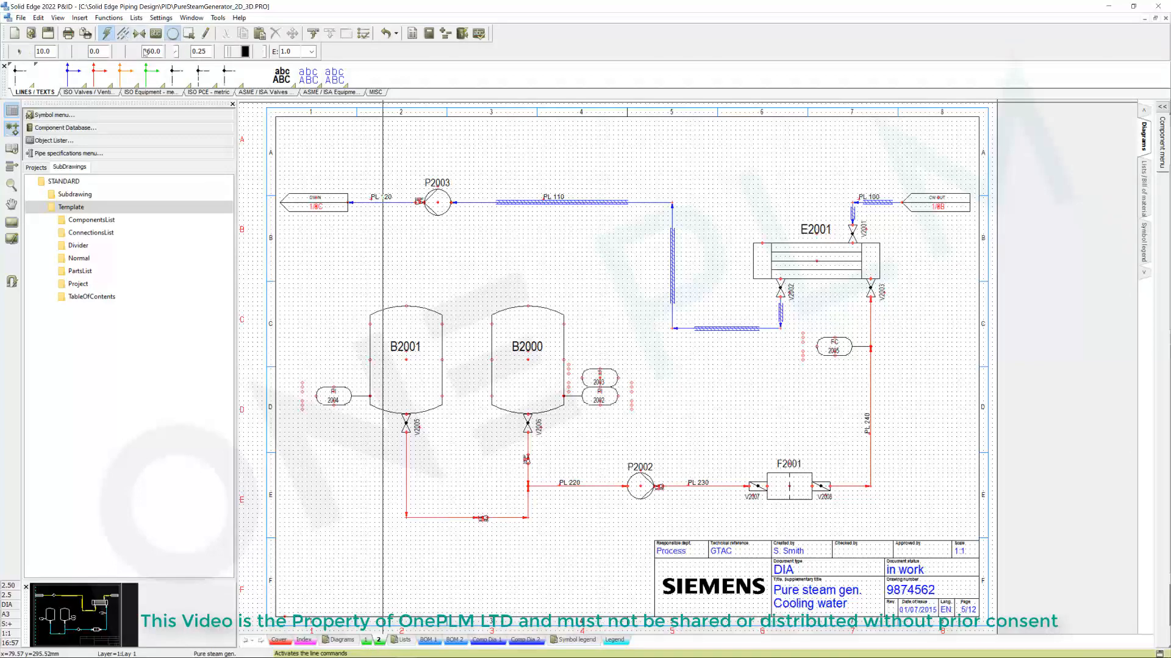
right_click(580, 164)
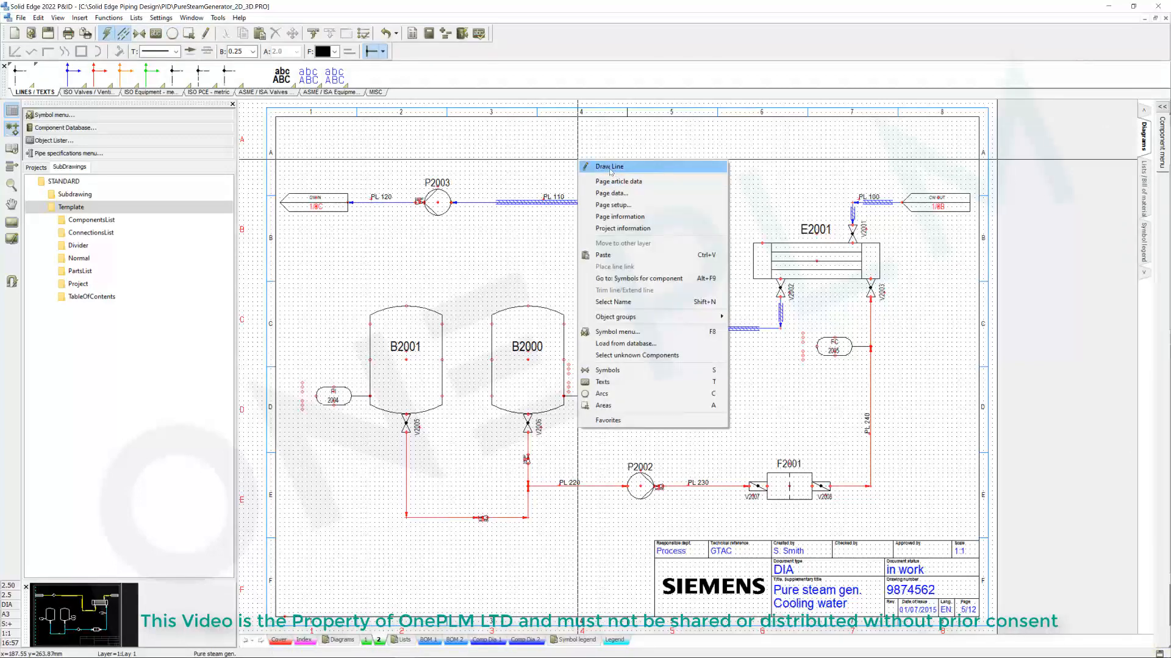
left_click(611, 171)
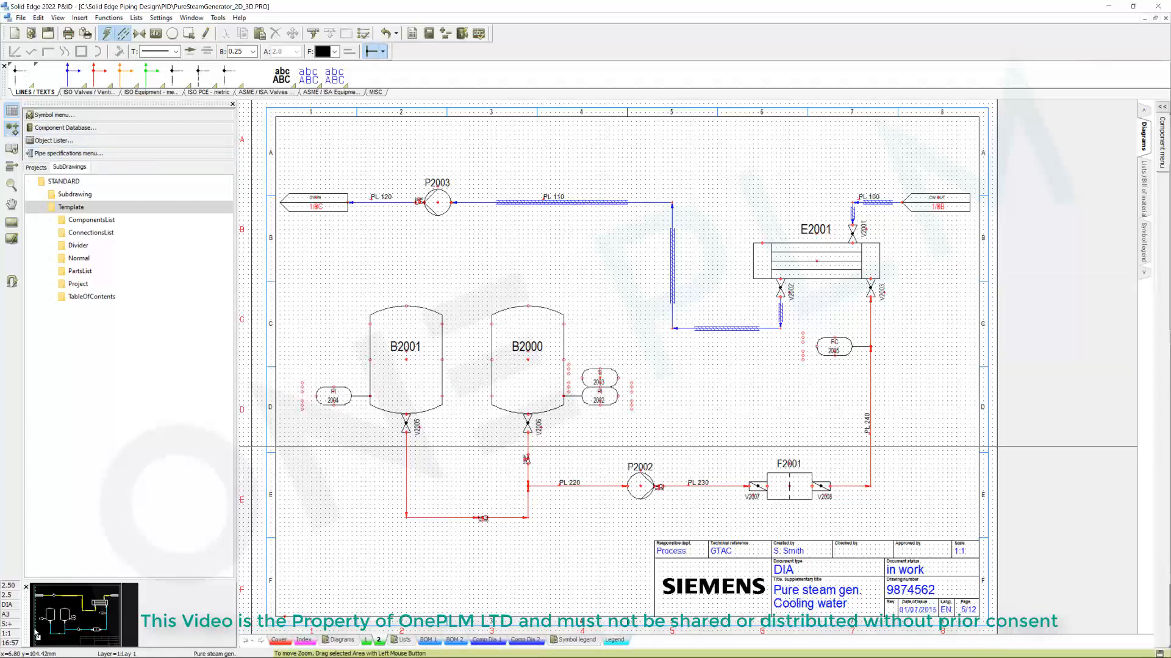
Launch the Pipe Specification Editor and open Spec10CA.psfx from the PipeSpecs folder
left_click(6, 653)
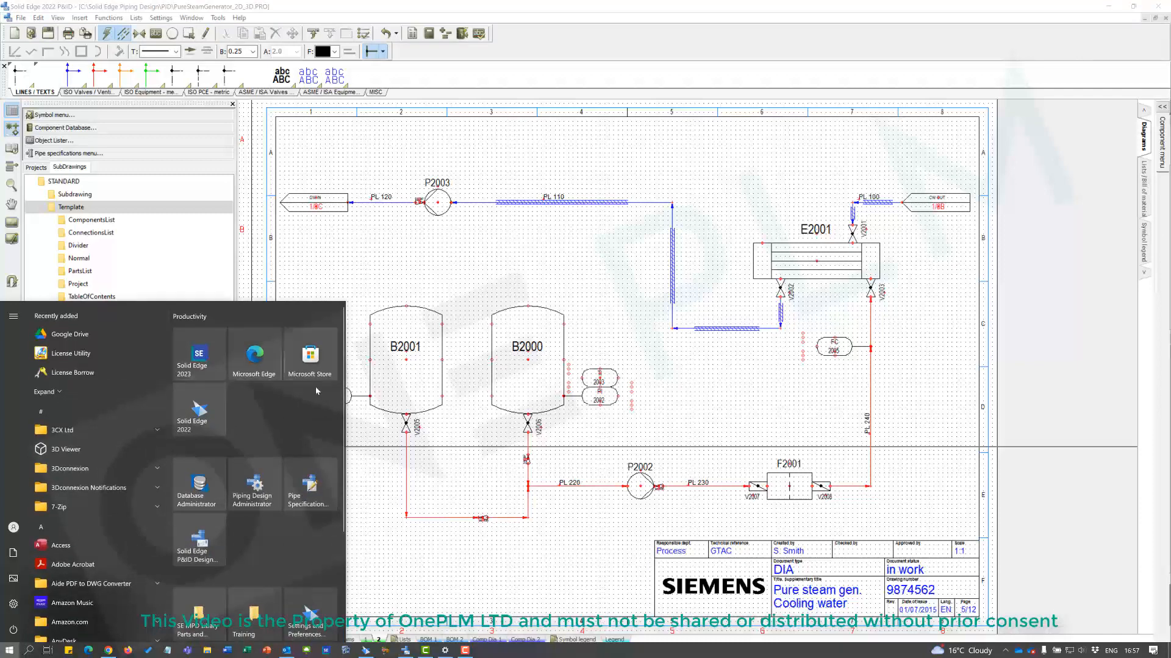
left_click(311, 487)
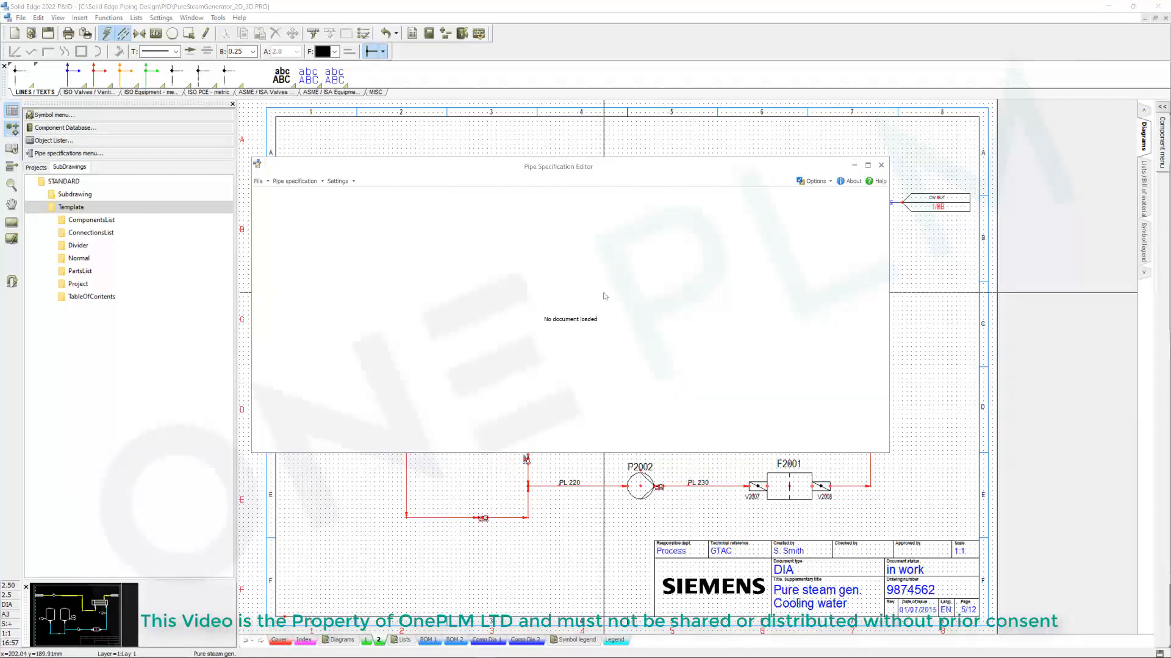
left_click(259, 182)
left_click(278, 205)
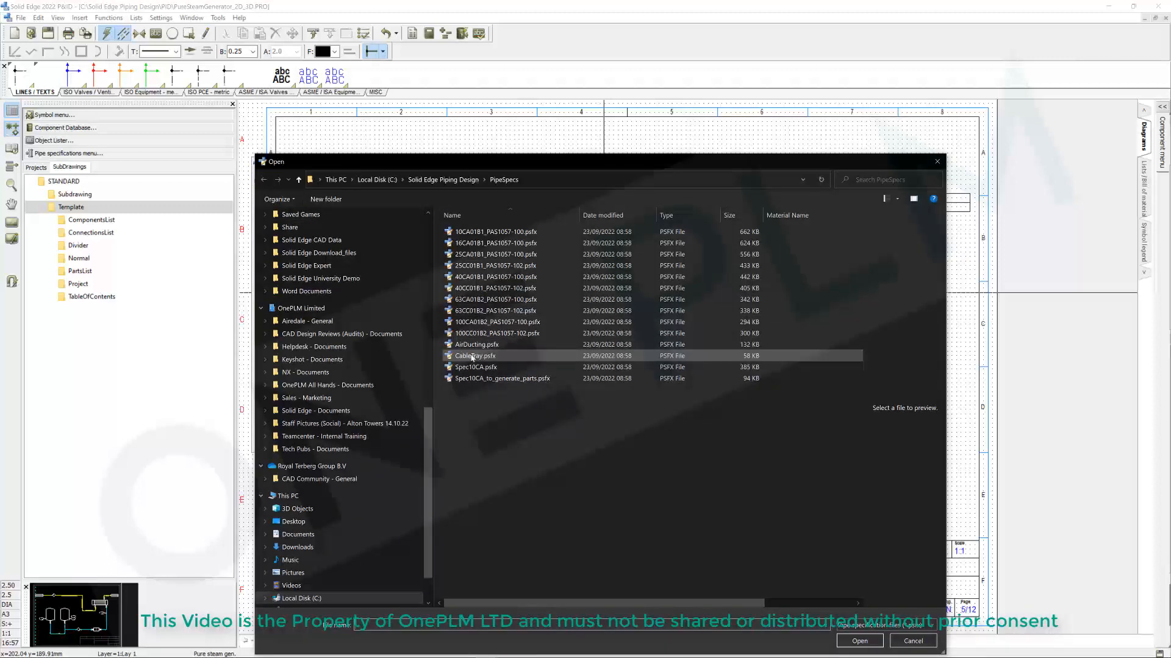
left_click(475, 367)
left_click(840, 641)
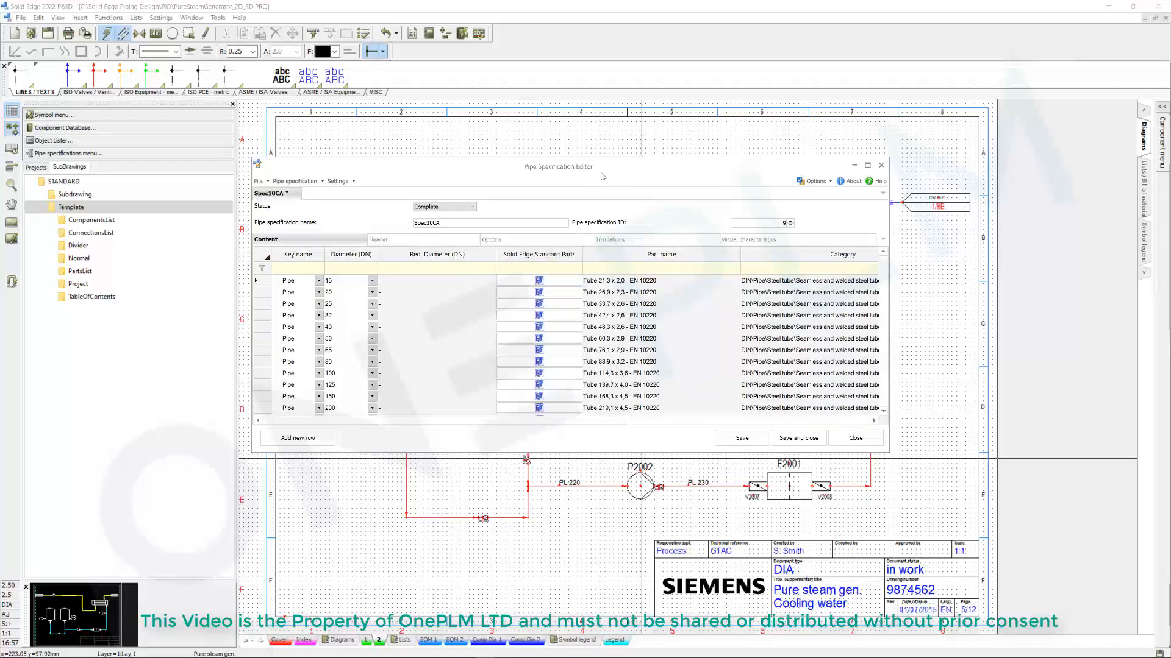
Enlarge the editor, examine the Spec10CA parts sorted by diameter up to their P&ID IDs, and close it without saving
mouse_move(602, 176)
left_mouse_down()
mouse_move(532, 145)
mouse_move(408, 142)
left_mouse_up()
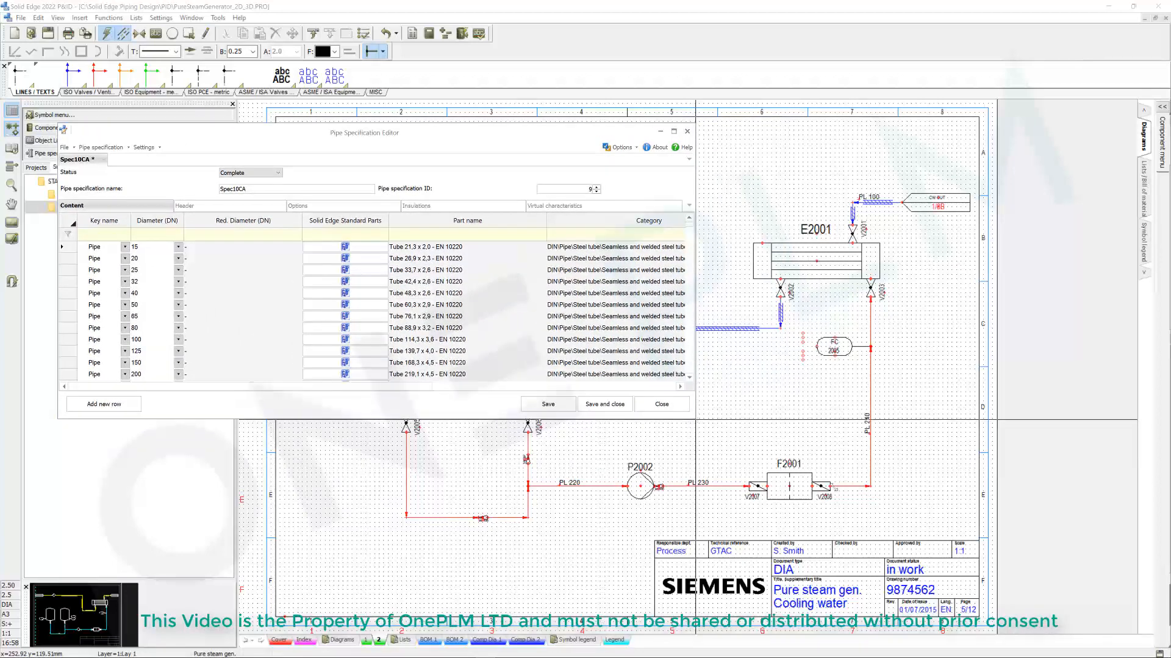
left_click_drag(695, 419, 1025, 592)
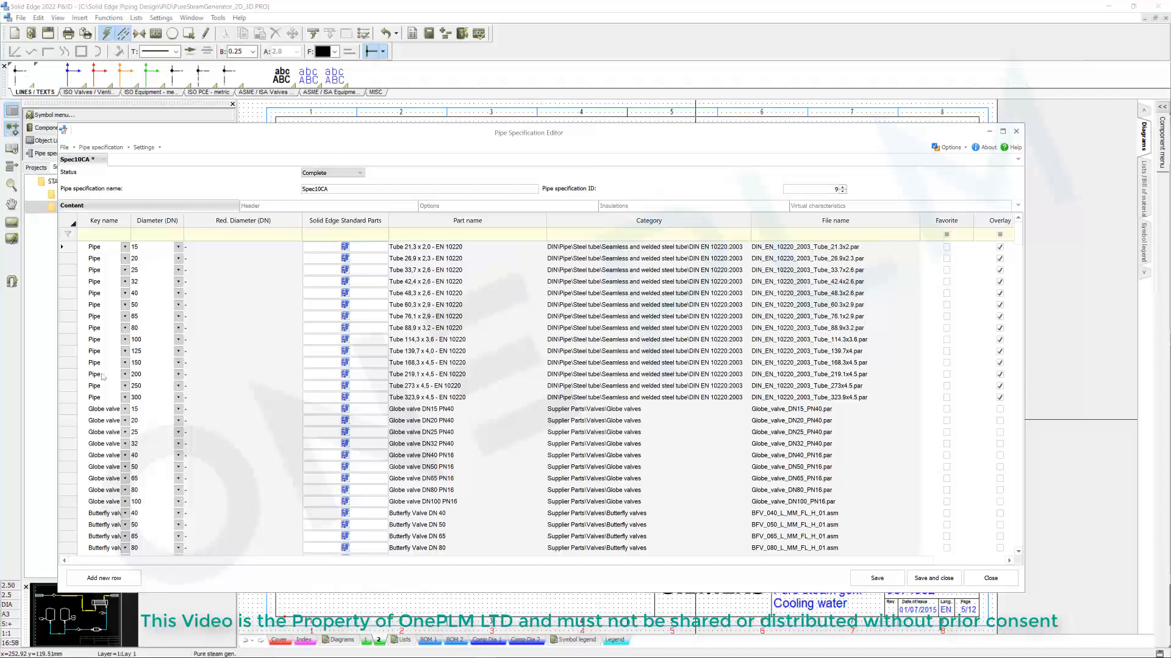
left_click(162, 220)
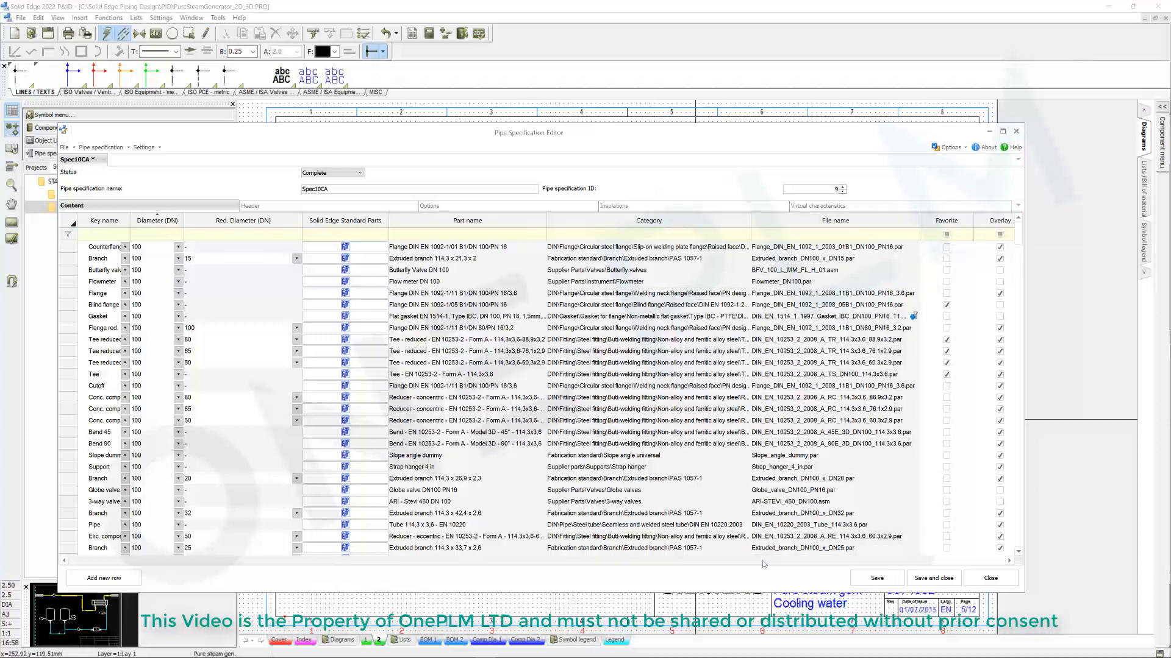
left_click_drag(780, 560, 856, 561)
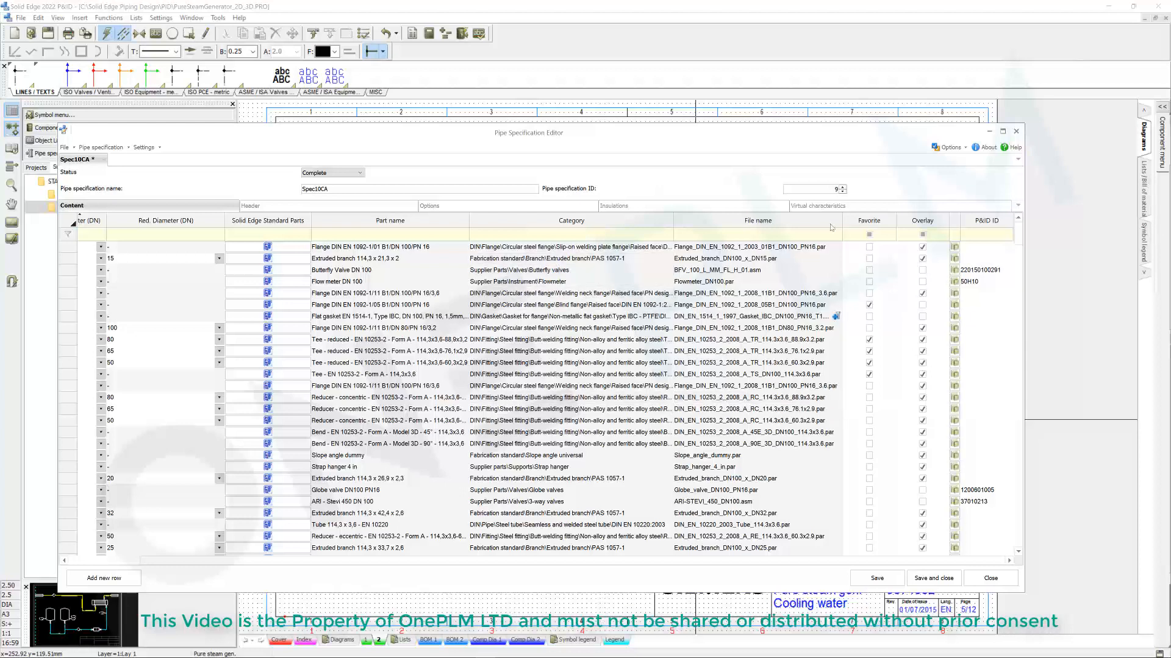
left_click(1016, 131)
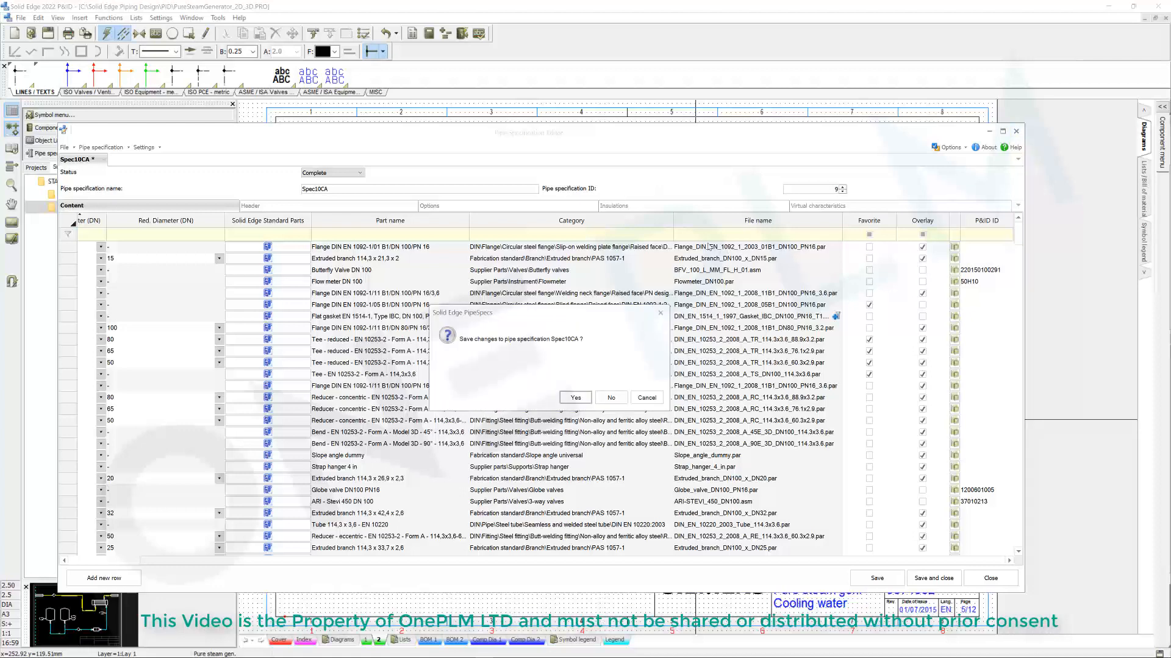
left_click(611, 397)
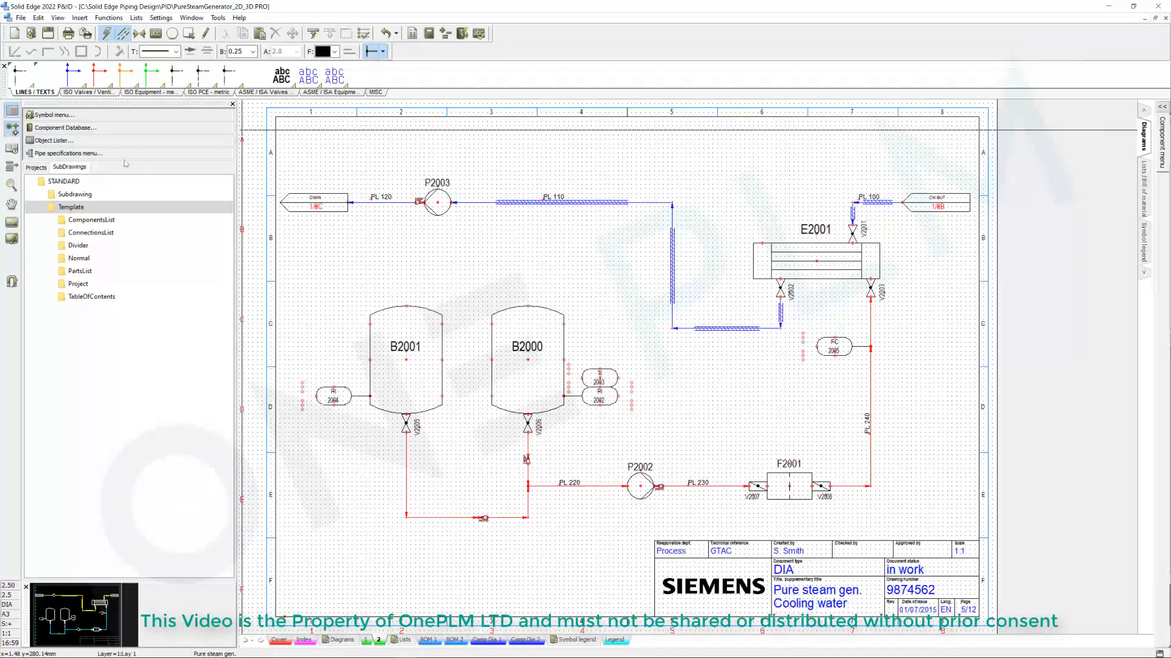
Search the component database for type "pump" and load the Centrifugal pump with article number 80-20030
left_click(74, 130)
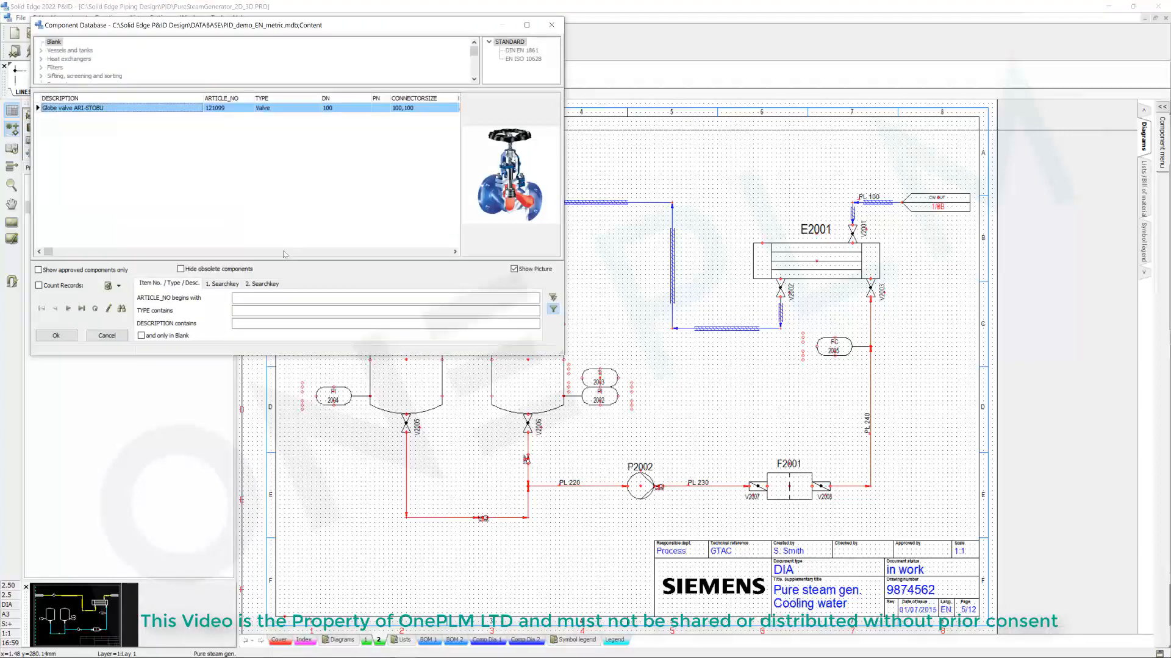
left_click(253, 310)
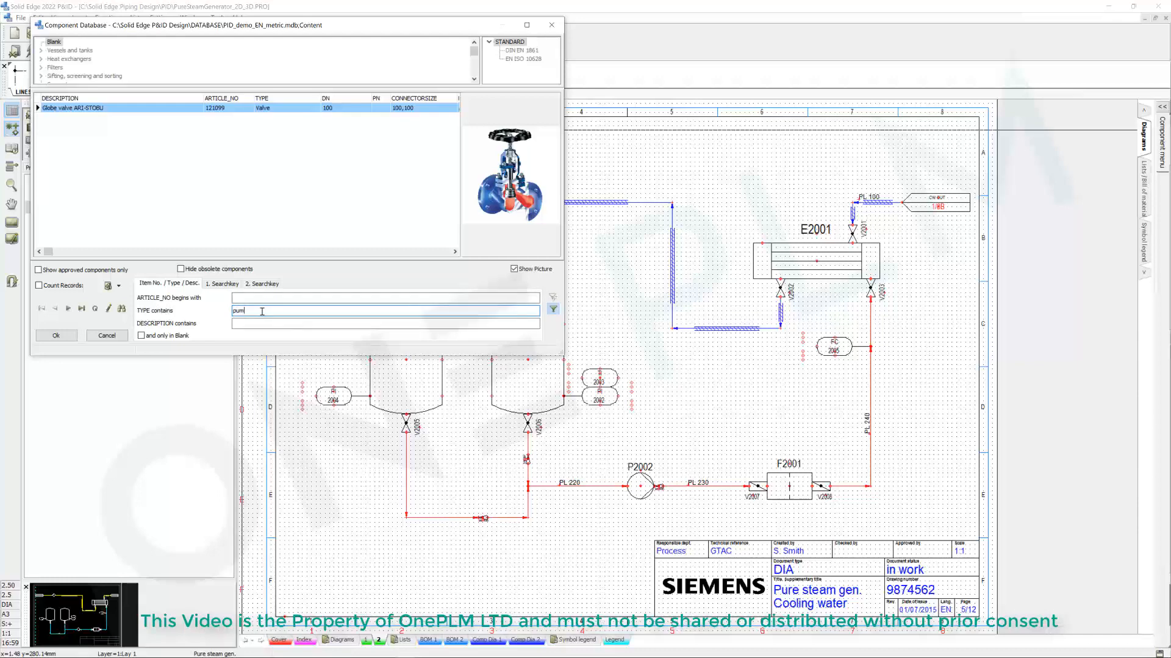
type("pump")
key("Return")
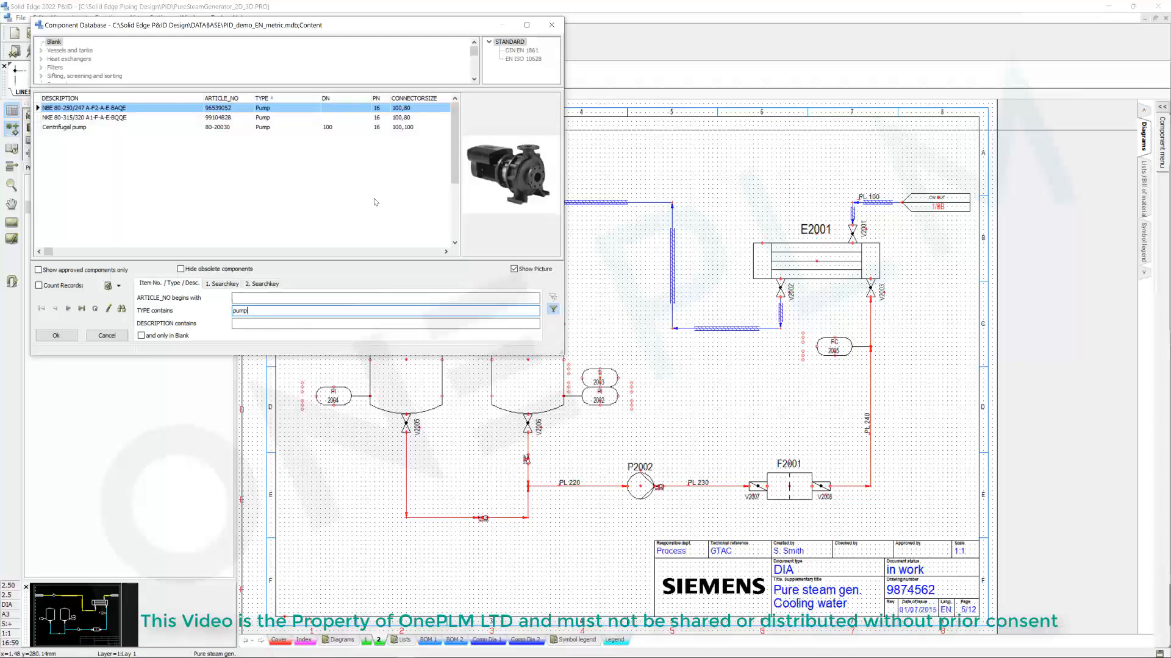
left_click(69, 128)
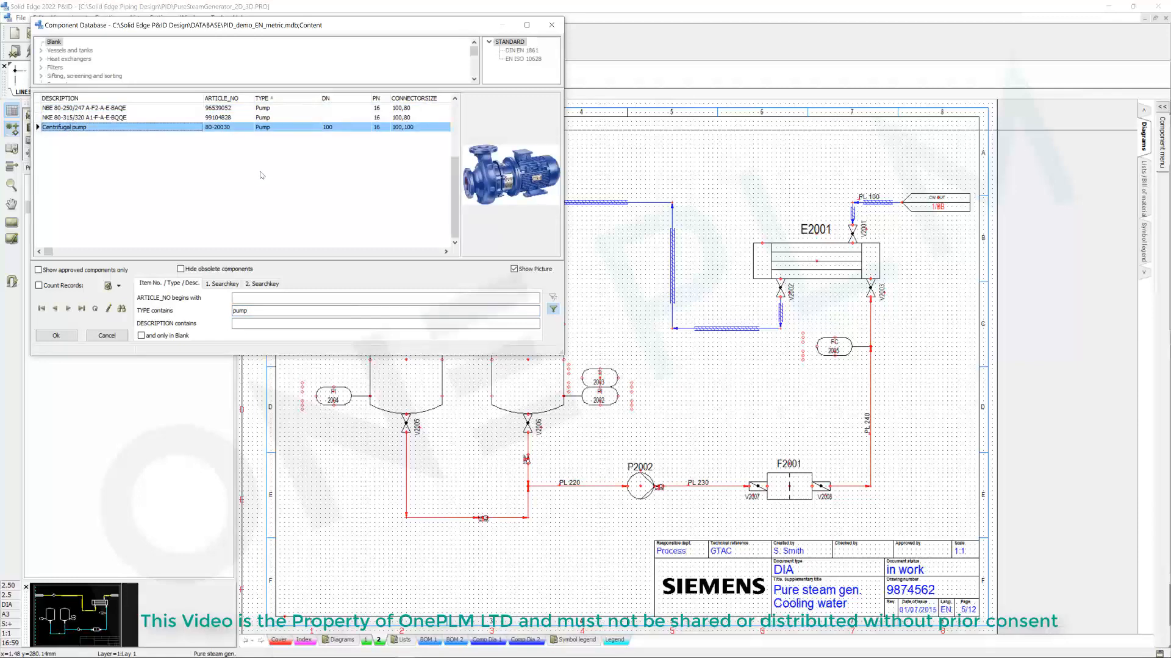
left_click(68, 337)
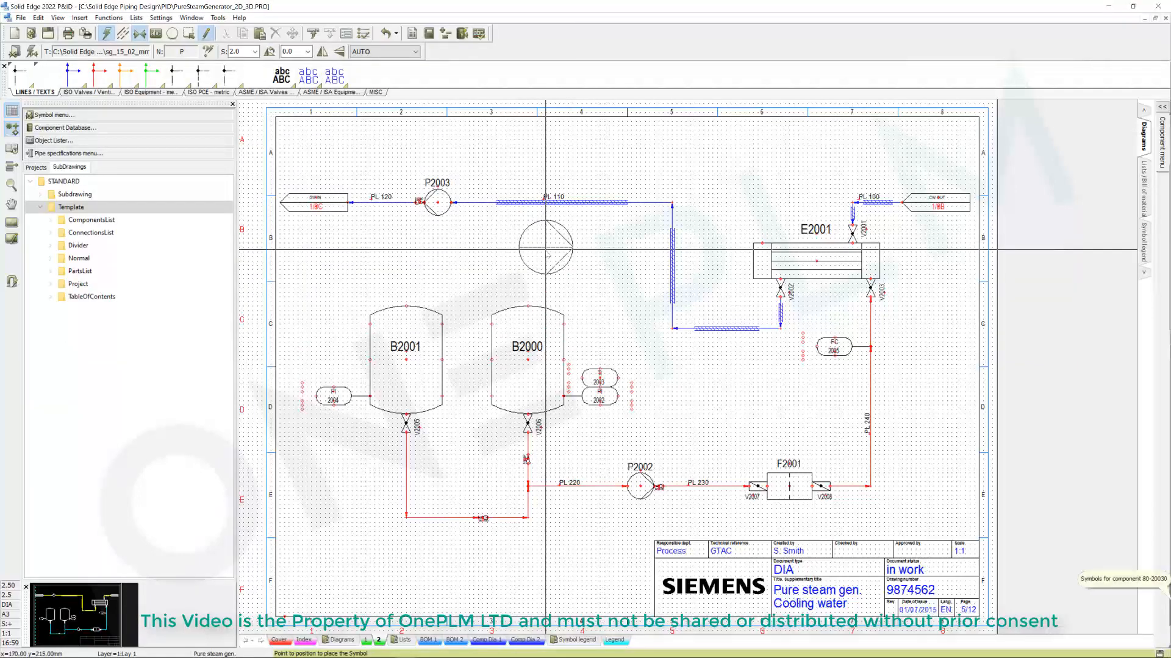
Rotate the pump symbol to 180 degrees and place it above pipe line PL 110, near drawing column 5
key("space")
key("space")
key("space")
key("space")
key("space")
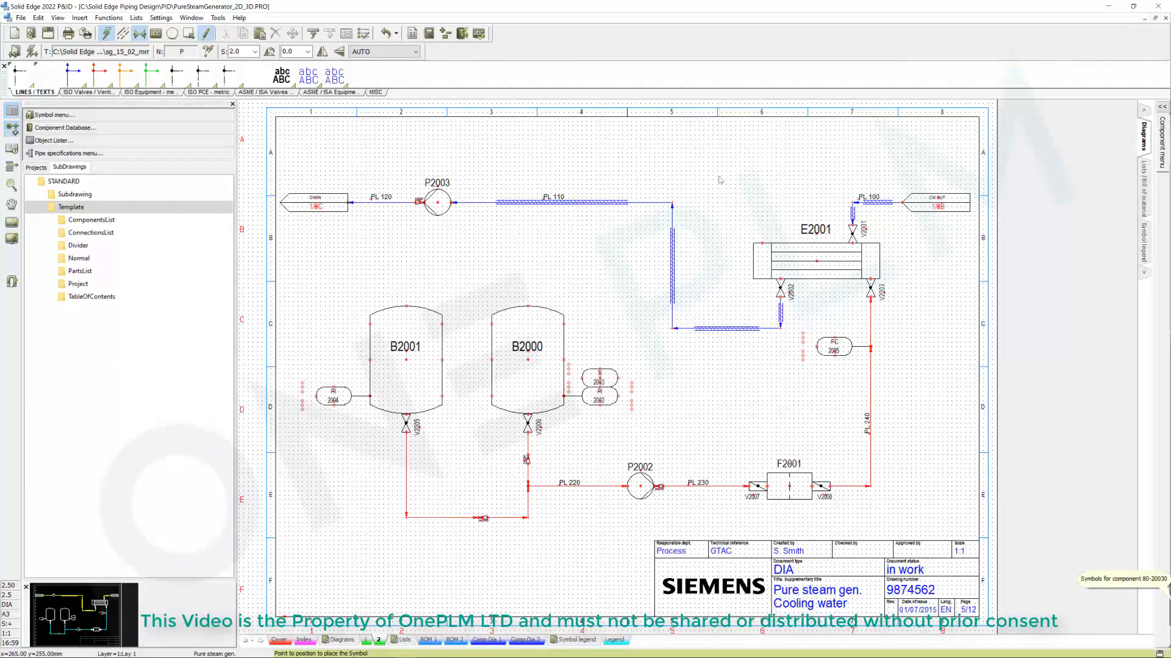
key("space")
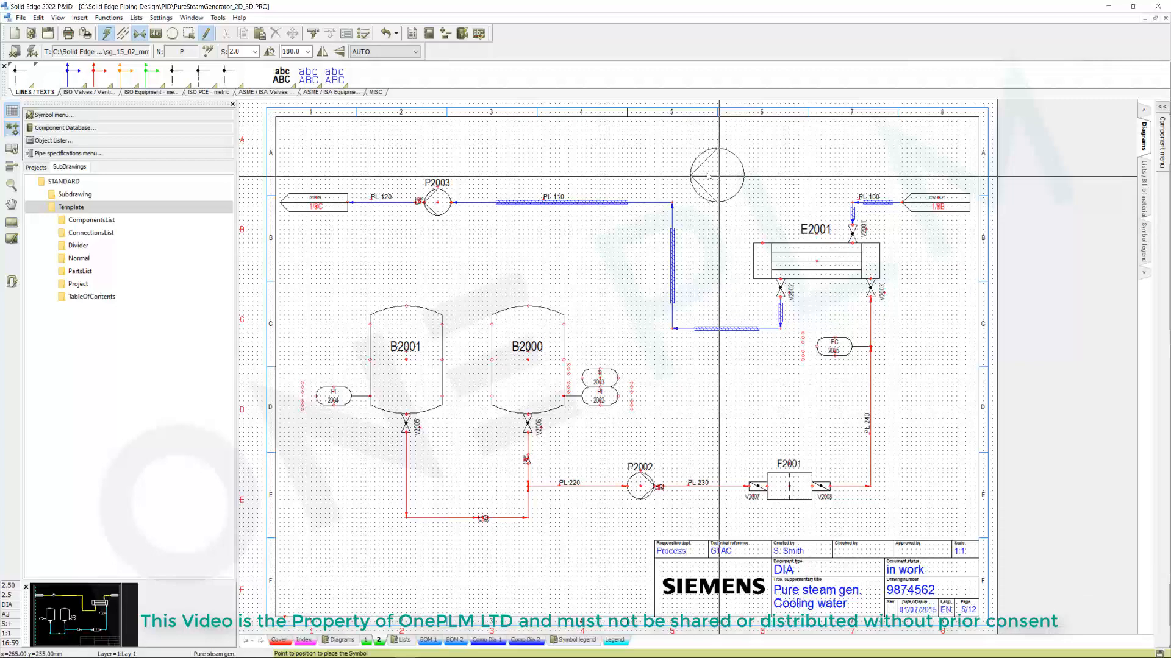
left_click(756, 195)
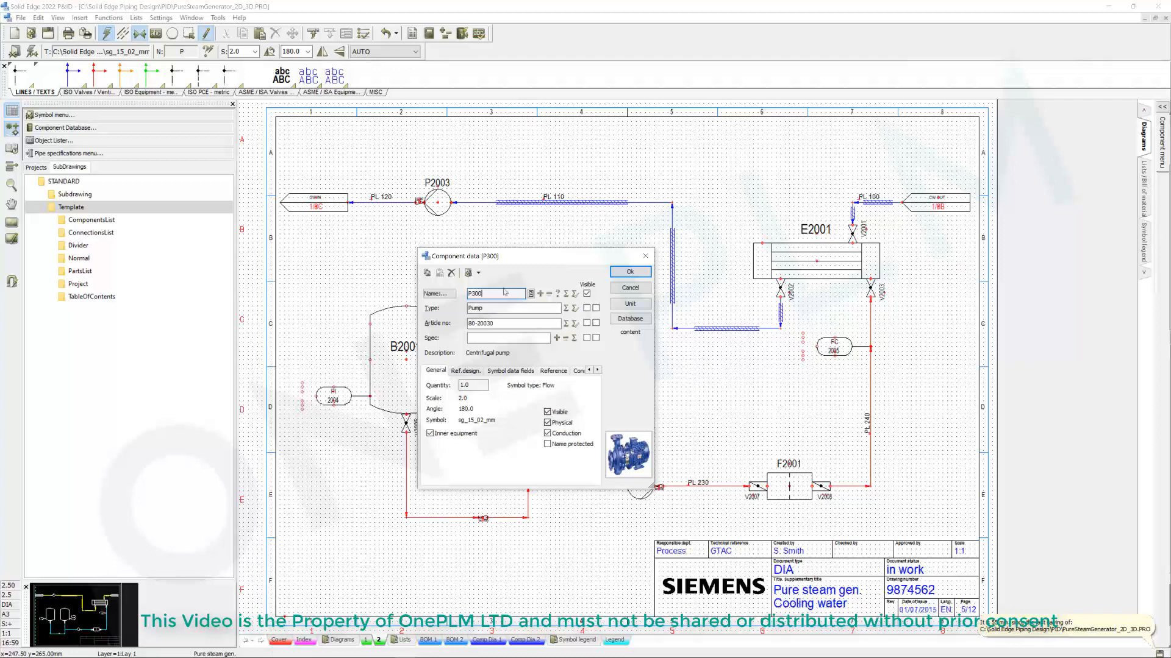
Name the new pump P3000, check its symbol data fields, accept the component data and end symbol placement
type("0")
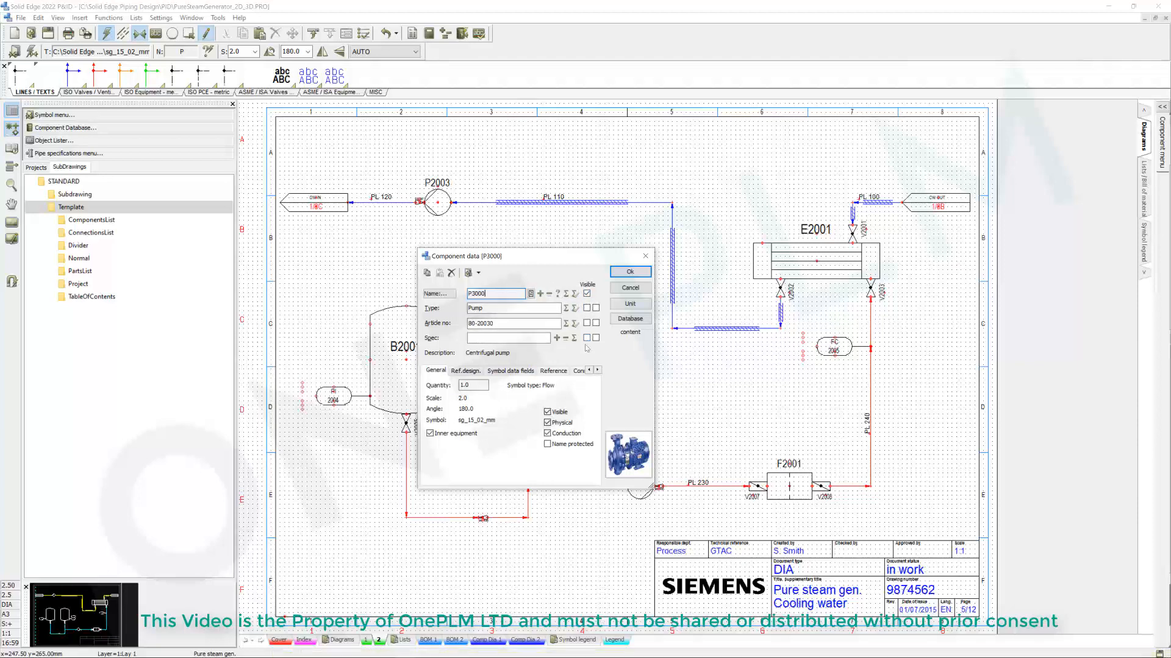
left_click(474, 371)
left_click(531, 371)
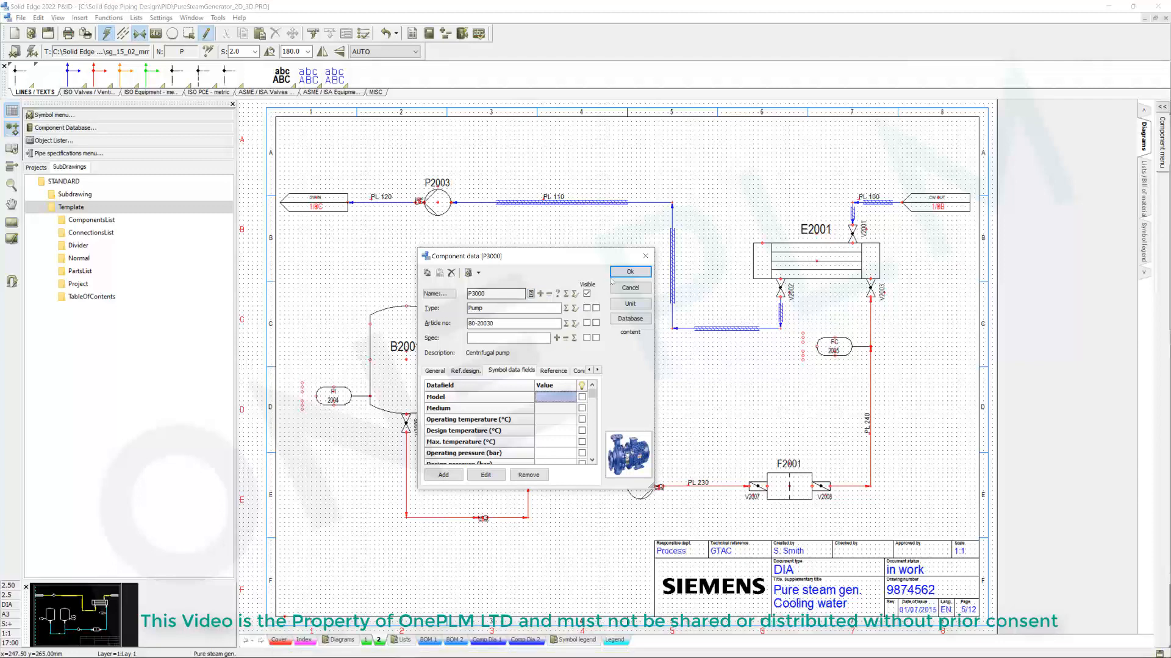
left_click(630, 272)
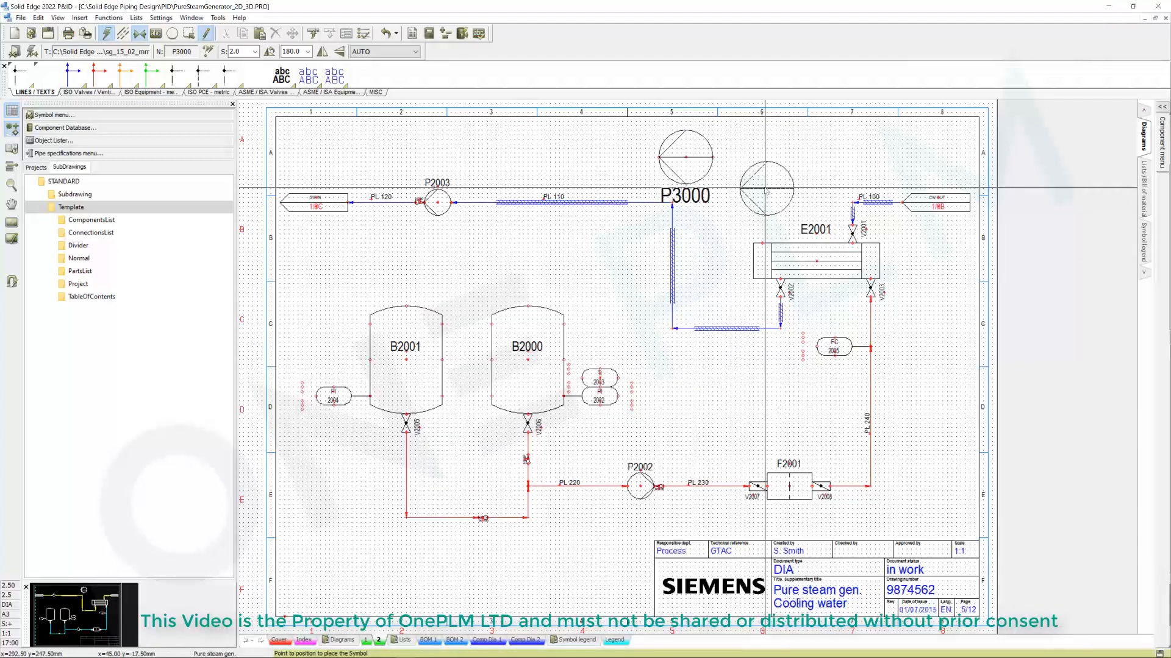
right_click(751, 202)
left_click(785, 210)
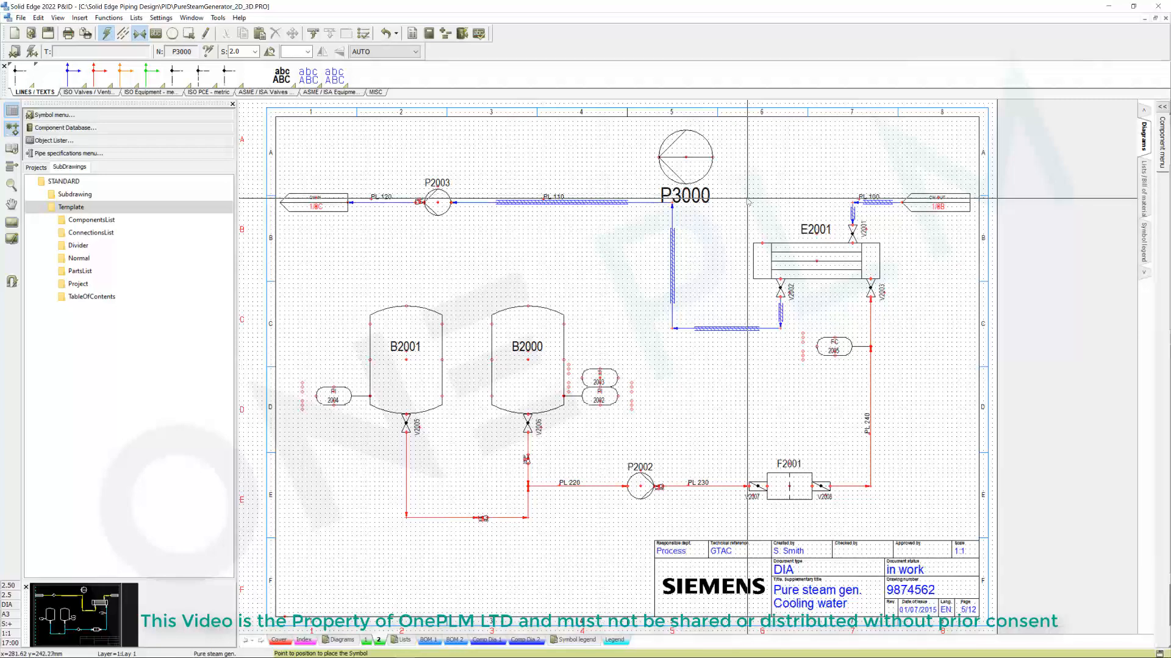
Move the P3000 name text from below the pump symbol to its left side
left_click(686, 196)
left_click_drag(687, 198, 624, 153)
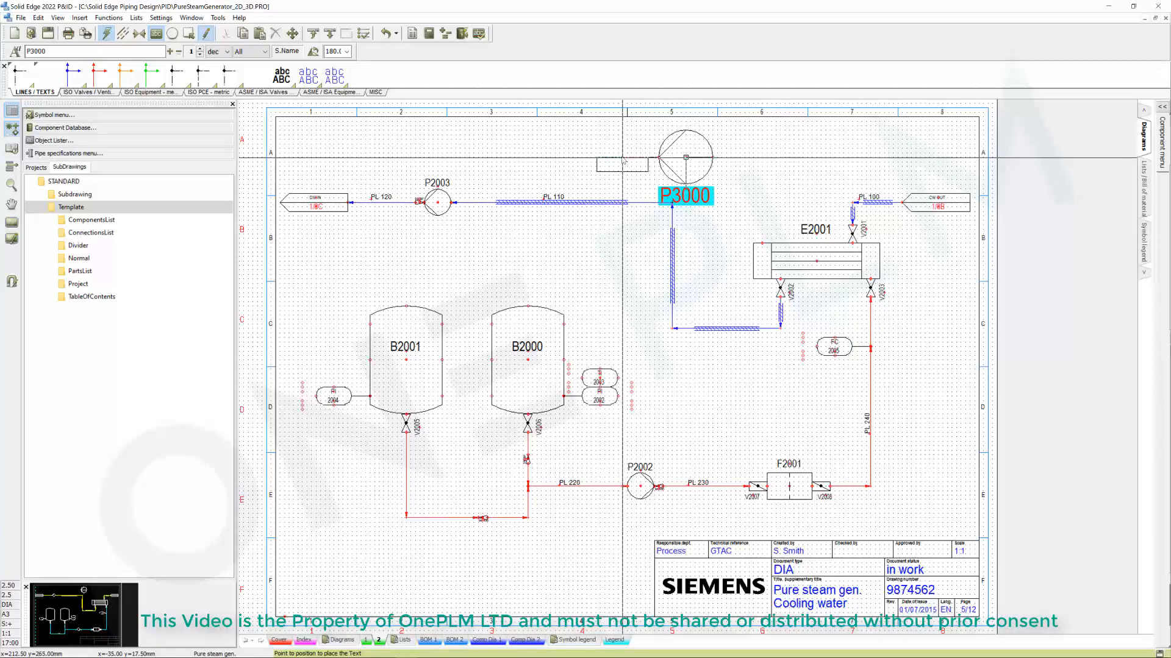
key("space")
key("space")
key("space")
key("space")
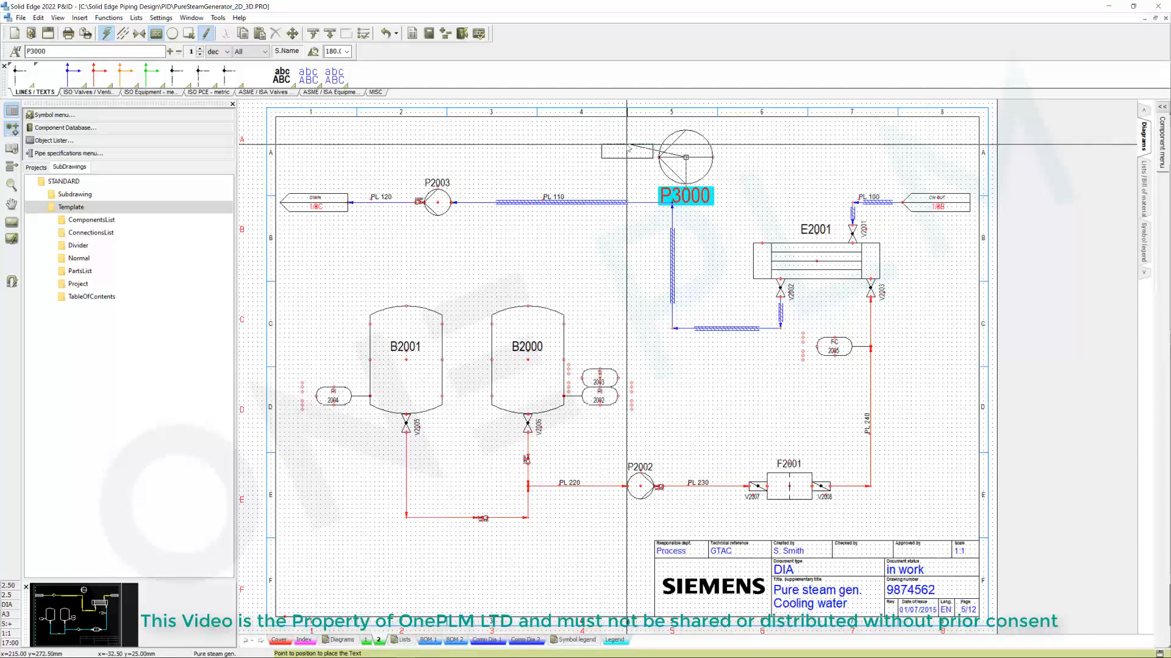
left_click(628, 145)
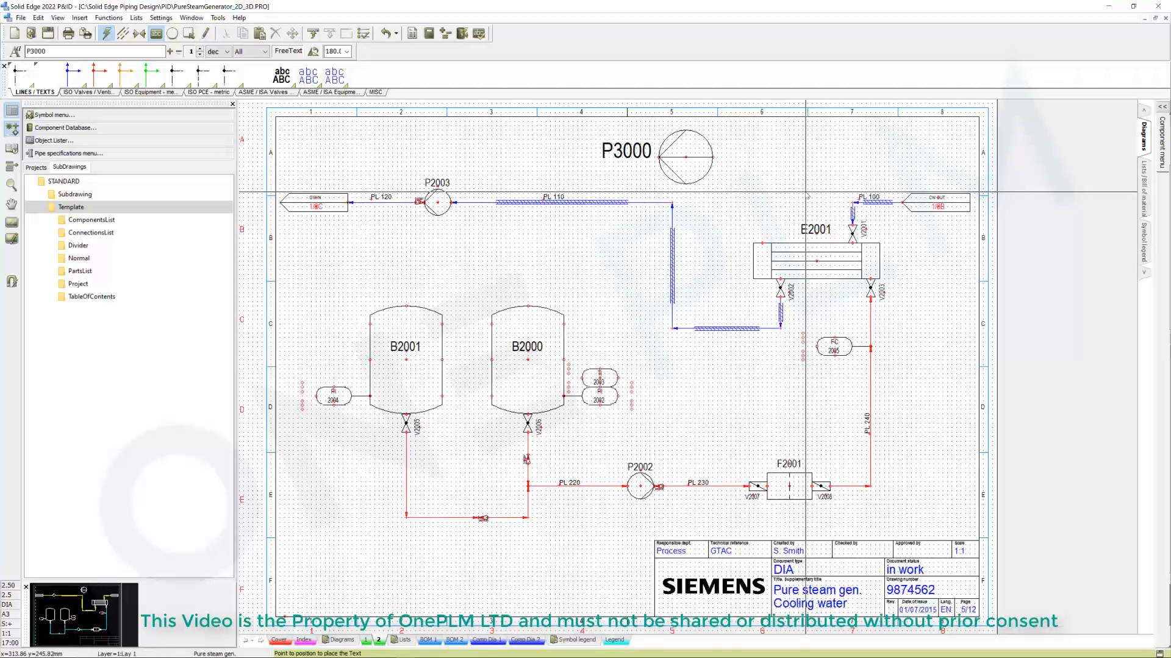
Set the scale of the P3000 pump symbol to 1.00
left_click(699, 157)
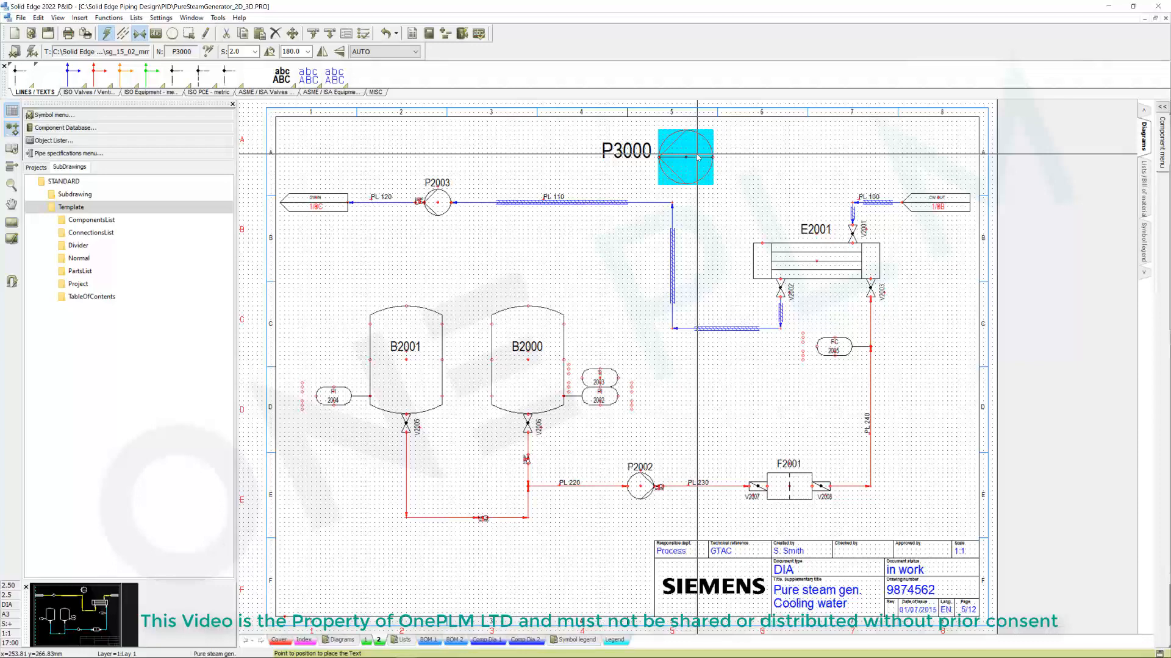
left_click(255, 52)
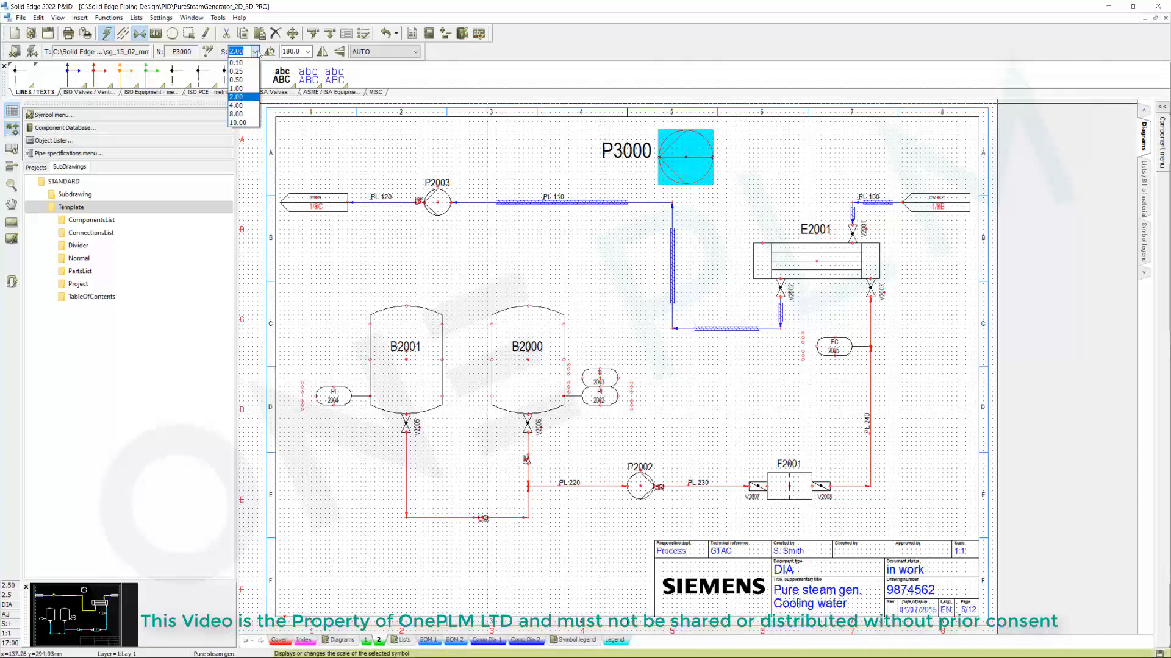
left_click(237, 88)
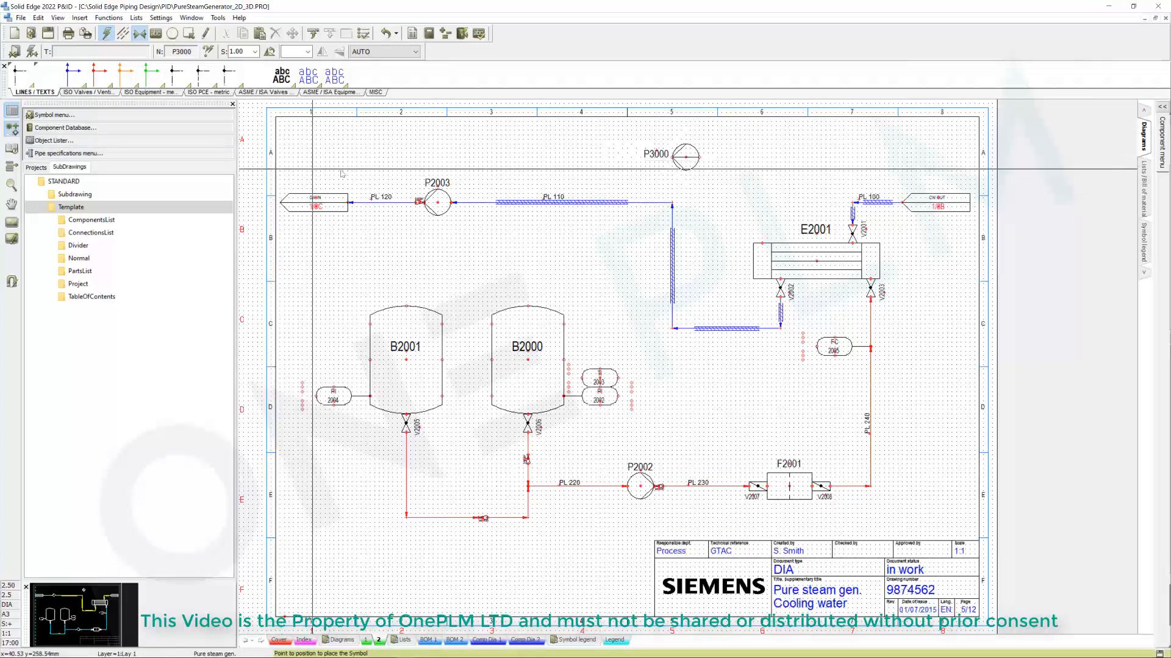
left_click(123, 33)
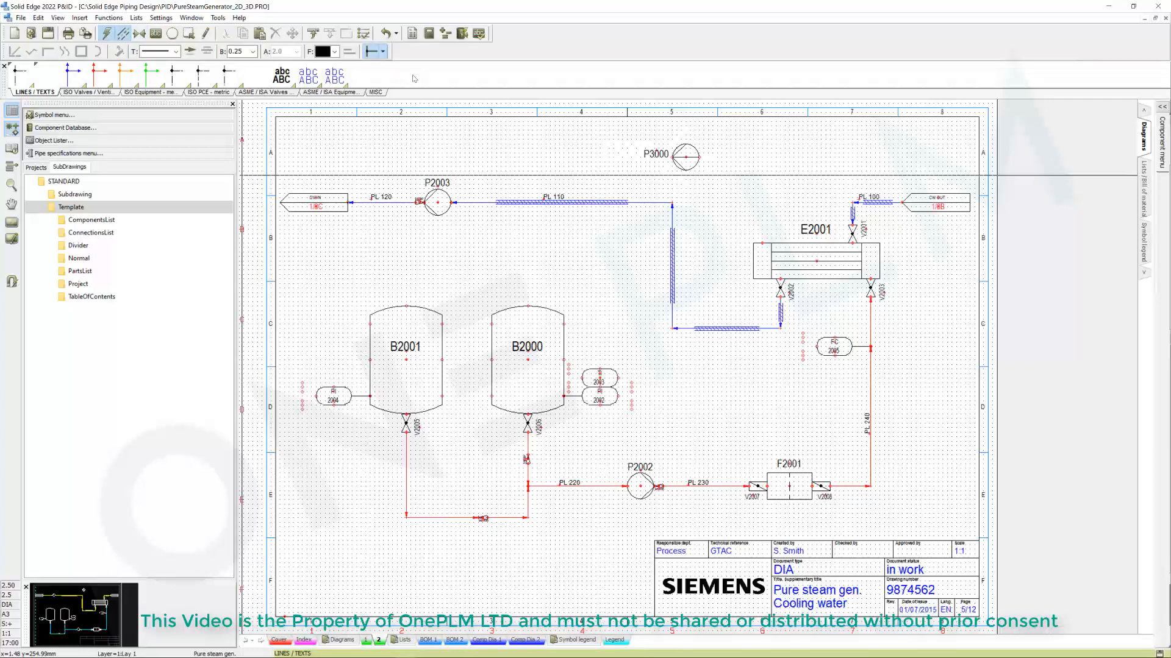
left_click(176, 52)
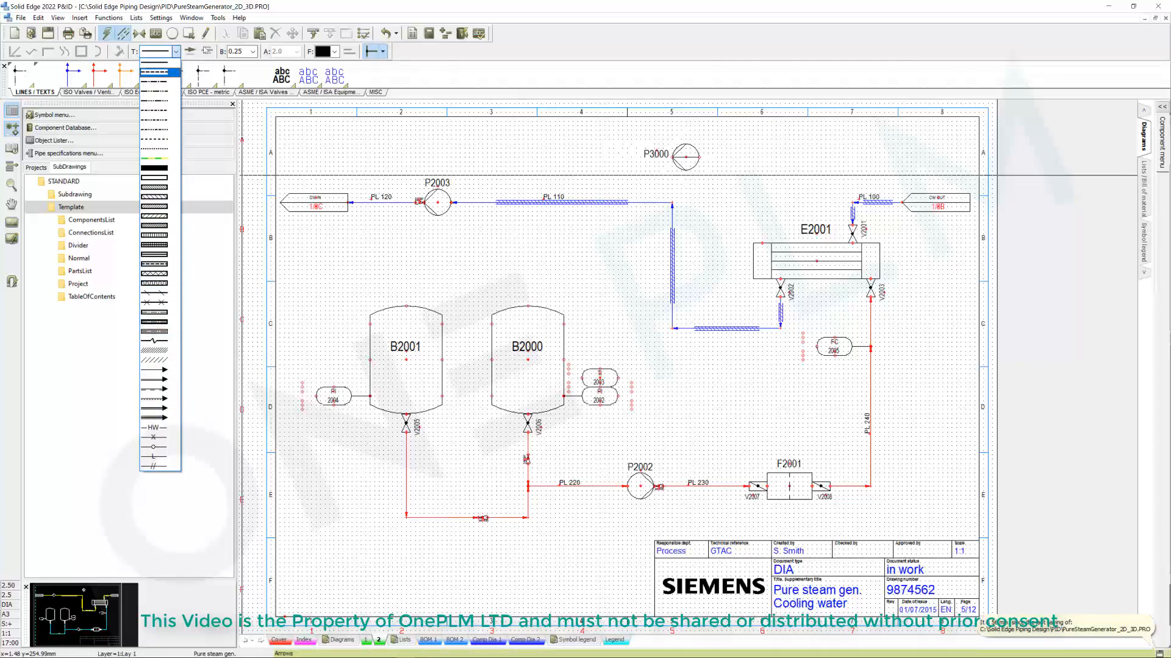
left_click(155, 54)
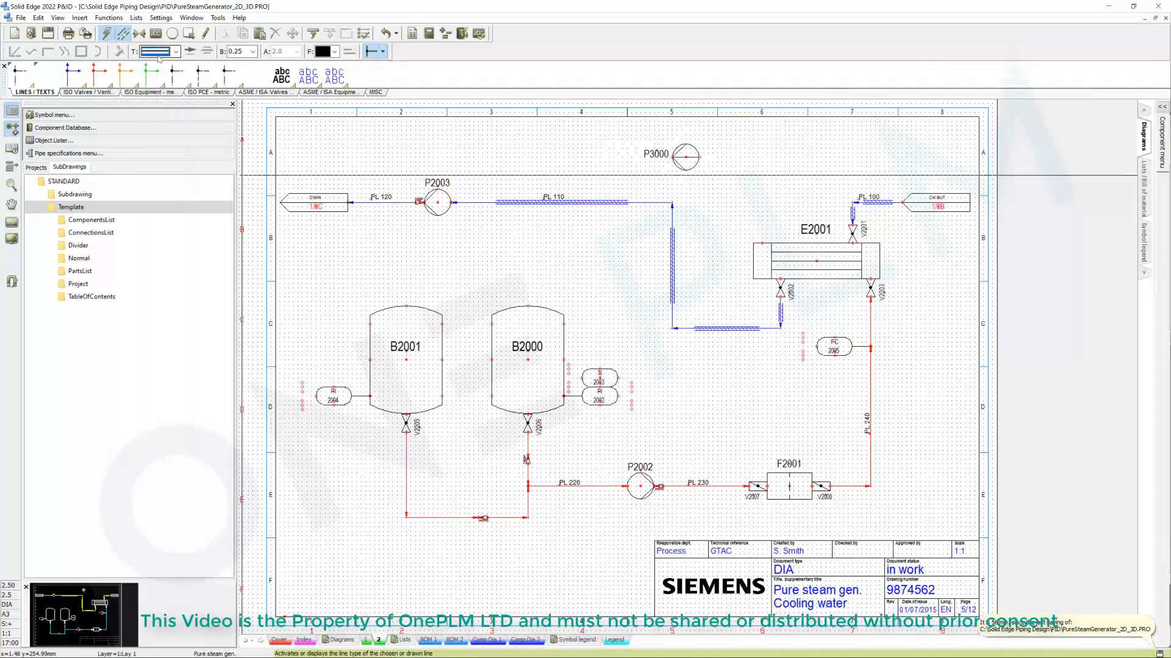
left_click(191, 54)
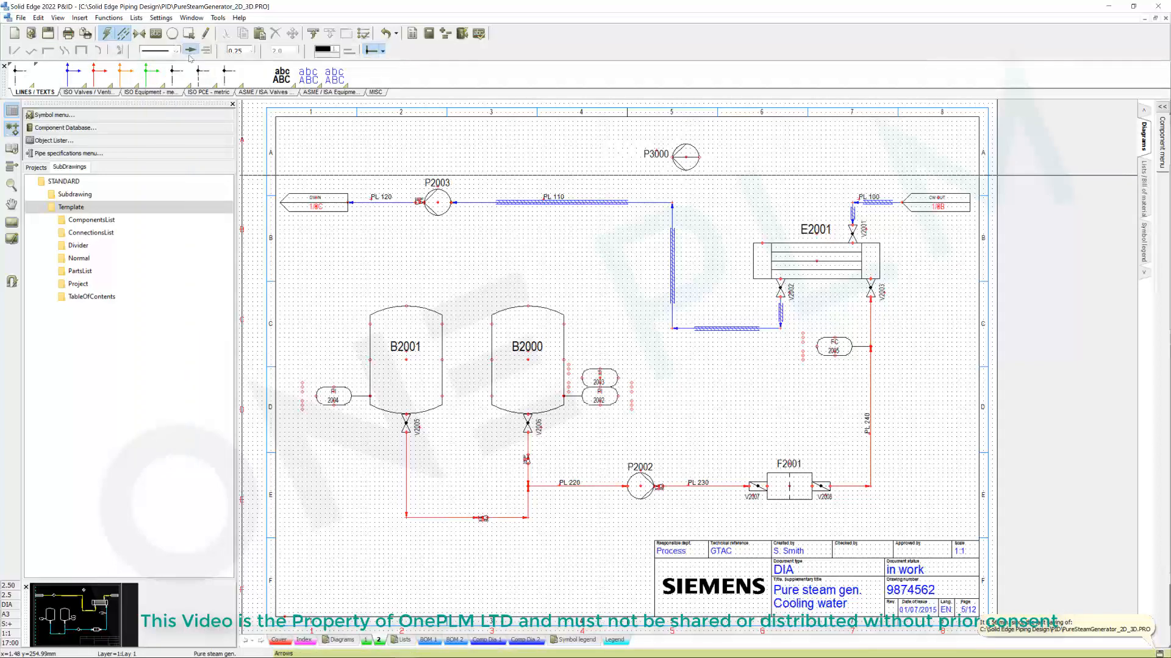
left_click(766, 244)
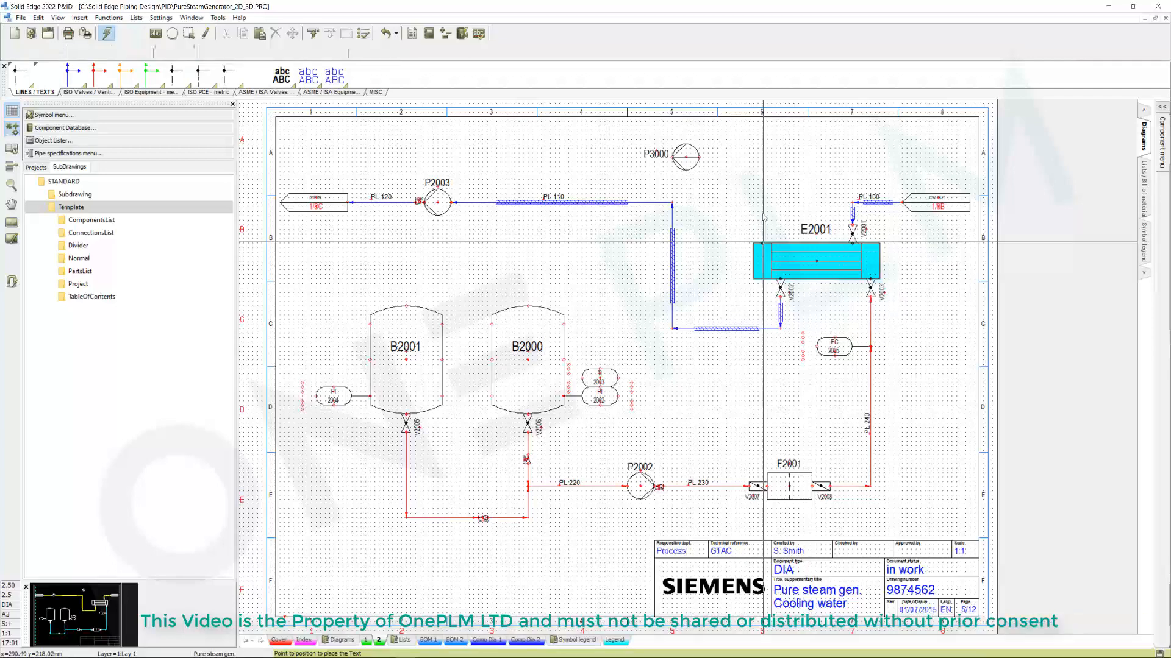
right_click(742, 200)
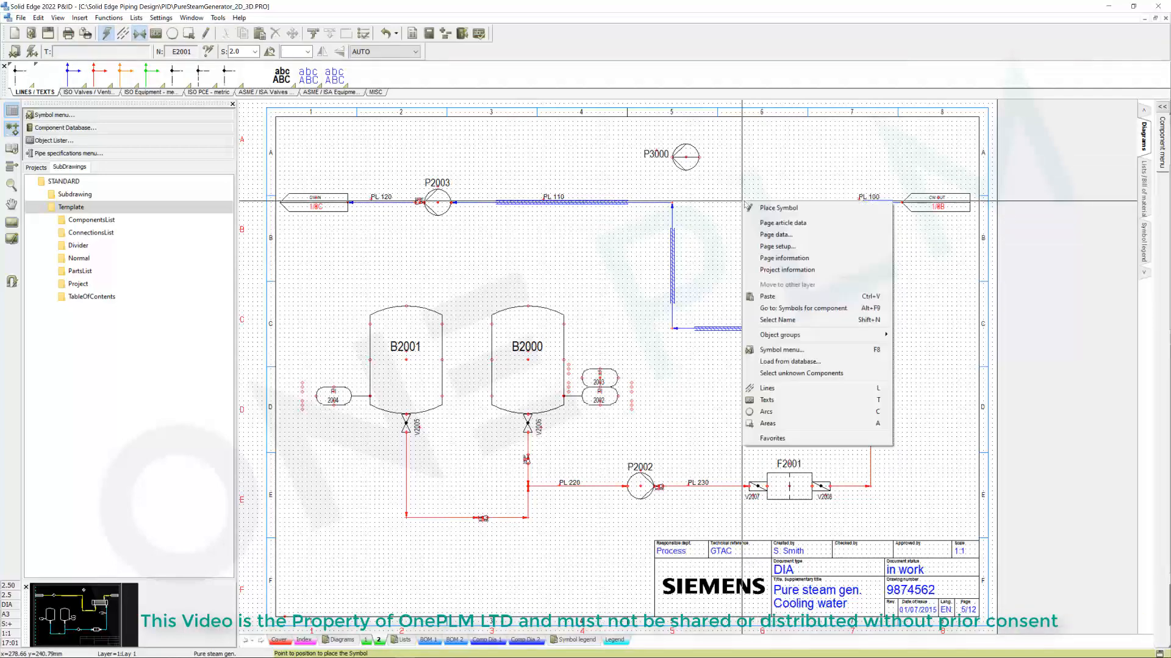
Draw a pipe line from E2001's free upper nozzle about 47.5 mm up and 35 mm left to P3000's right connection point
left_click(122, 31)
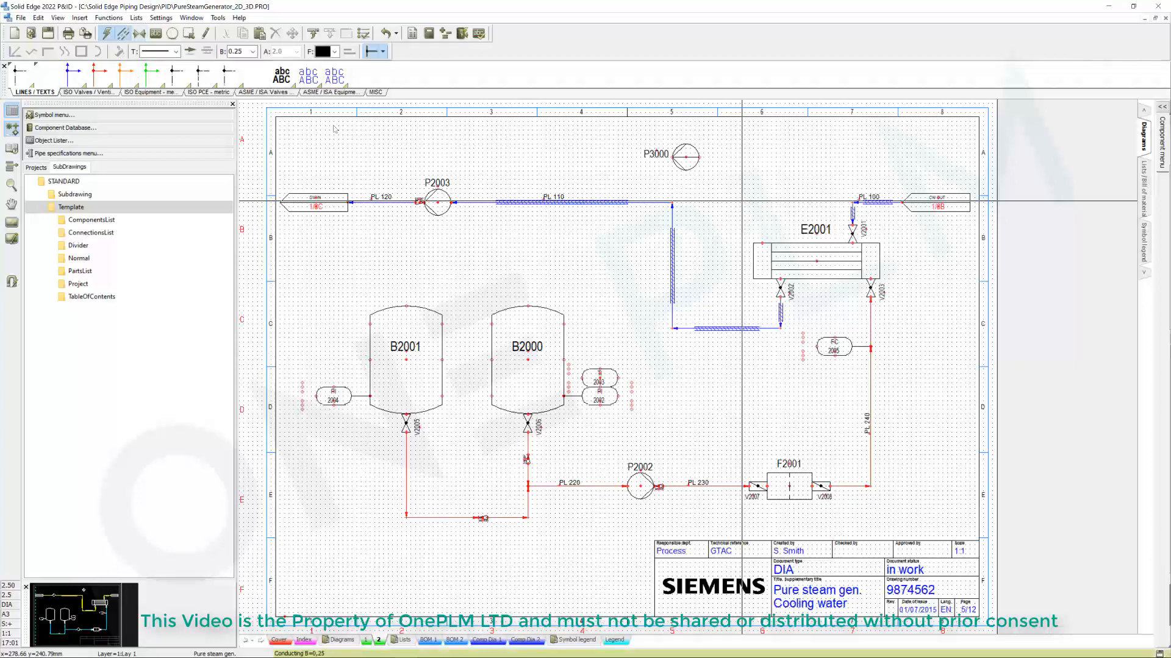
right_click(762, 243)
left_click(767, 238)
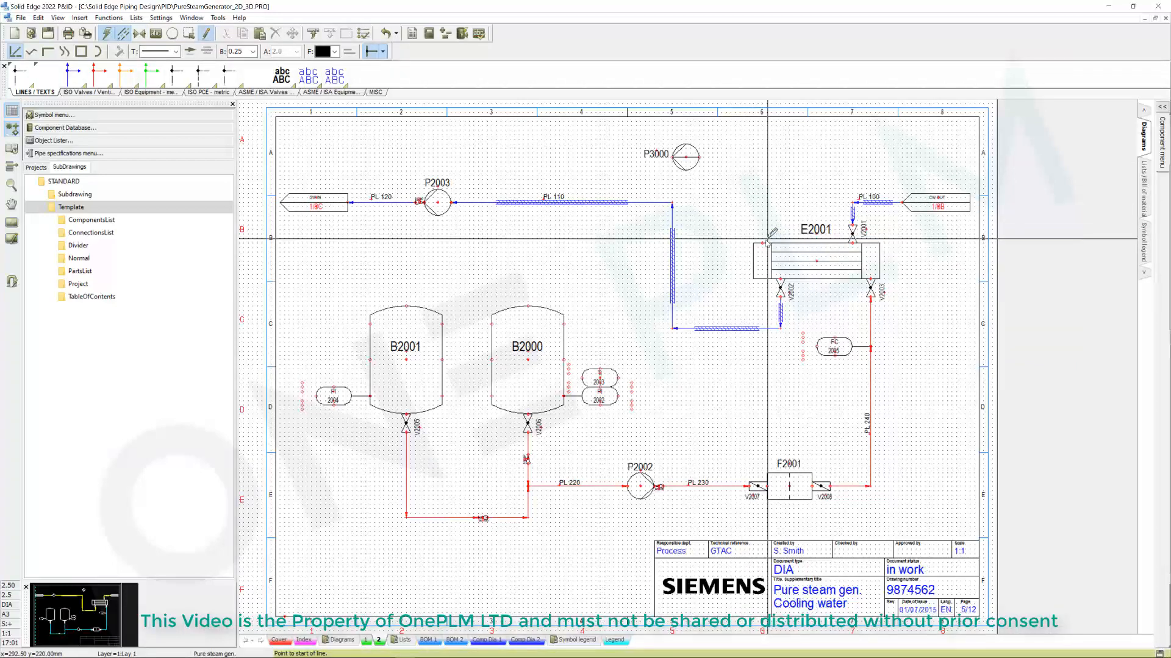
left_click(762, 243)
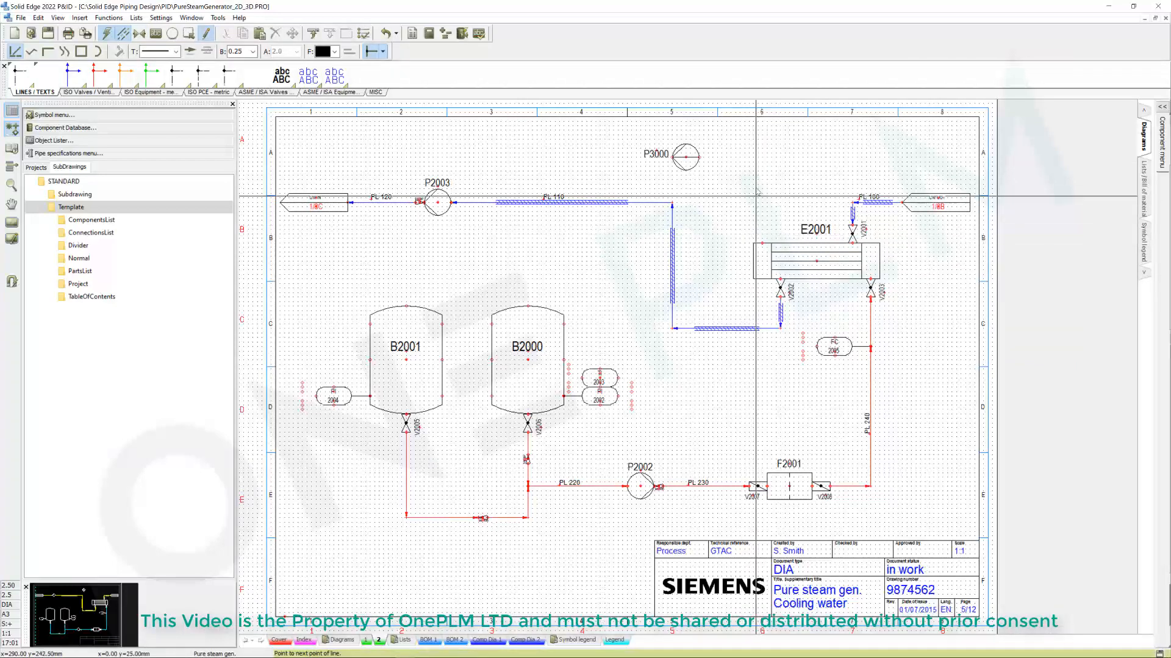
left_click(762, 157)
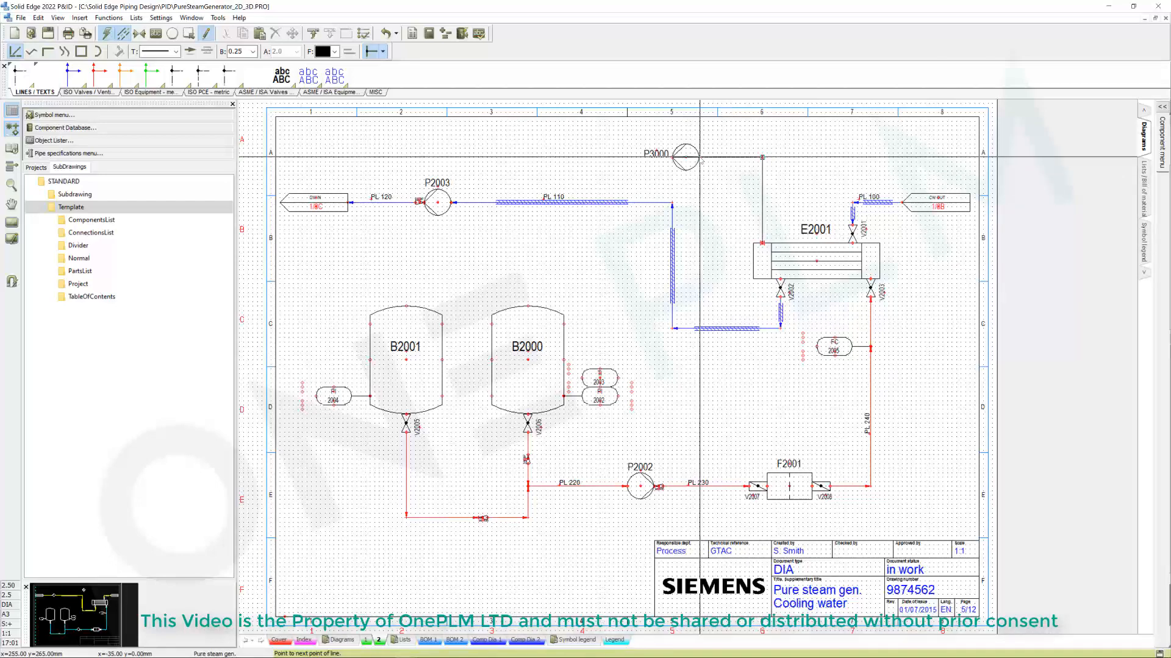
left_click(700, 157)
right_click(709, 208)
left_click(724, 216)
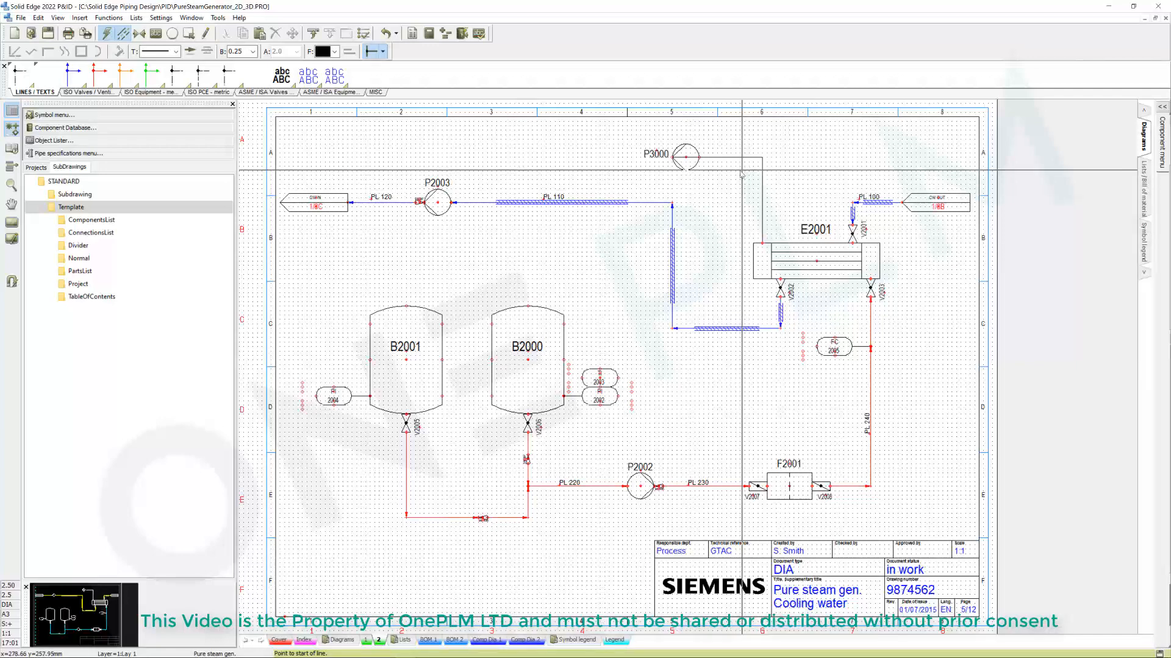
Number the new line between P3000 and E2001 PL300 and assign it pipe specification Spec10CA with diameter DN 100
left_click(107, 33)
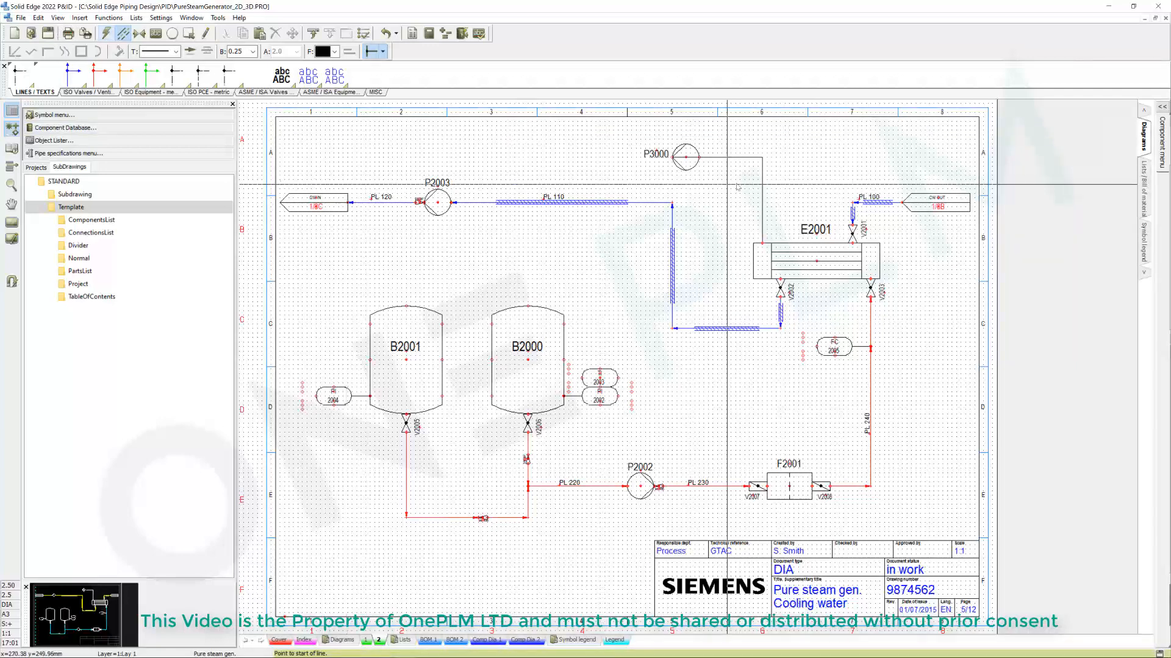
left_click(743, 158)
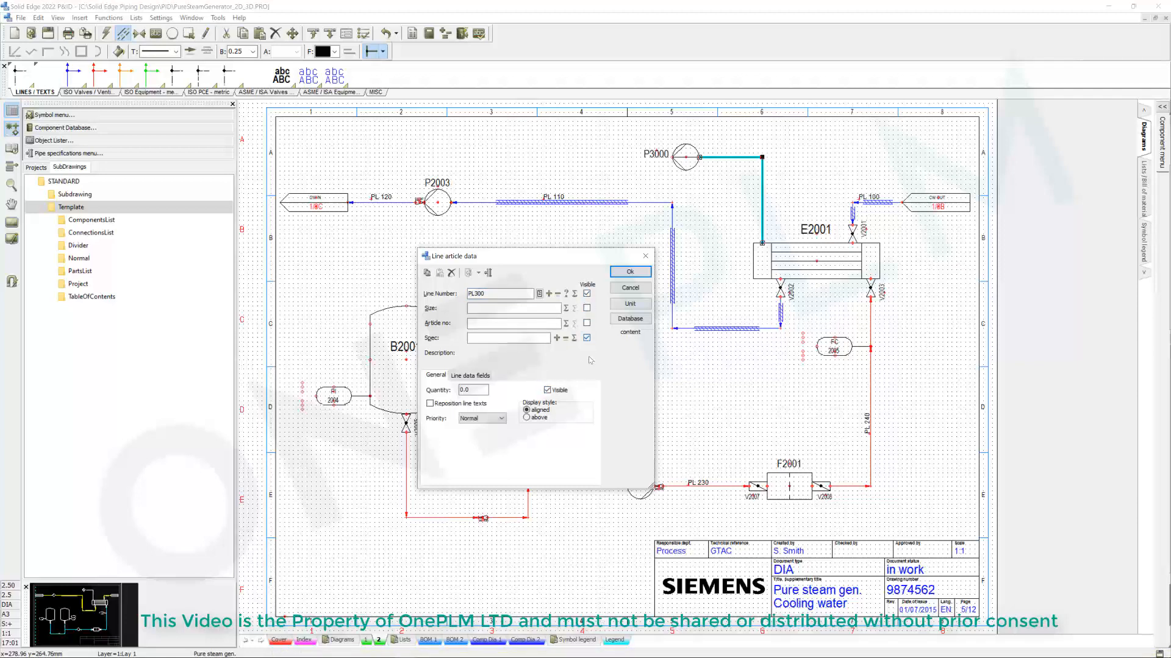
left_click(489, 273)
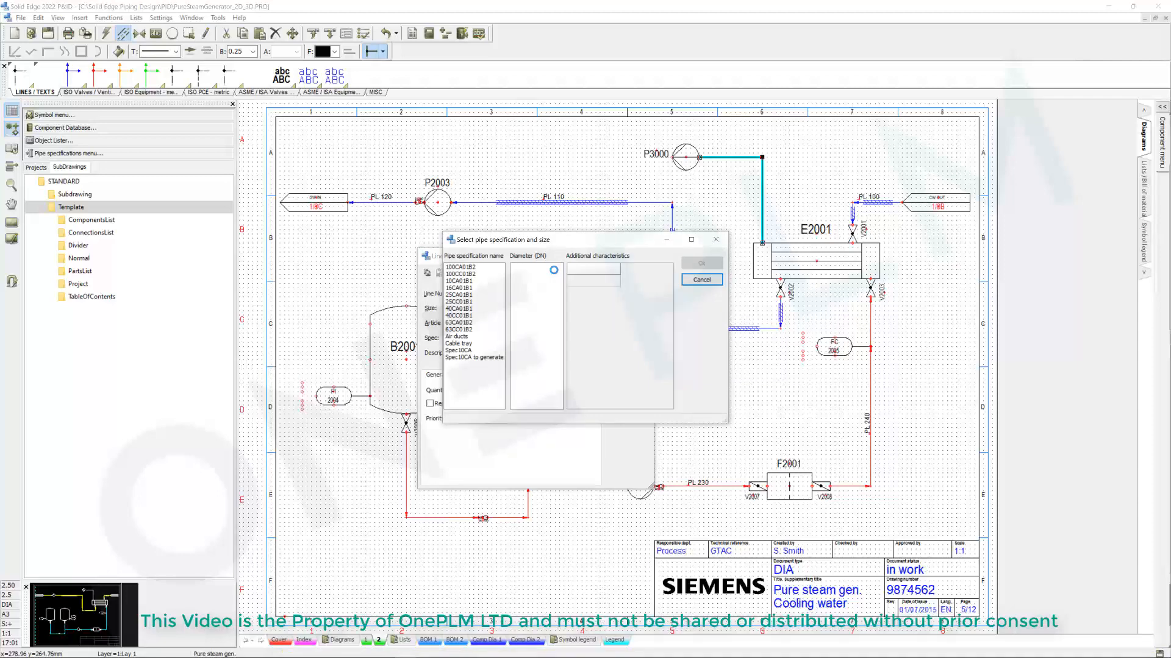
left_click(460, 350)
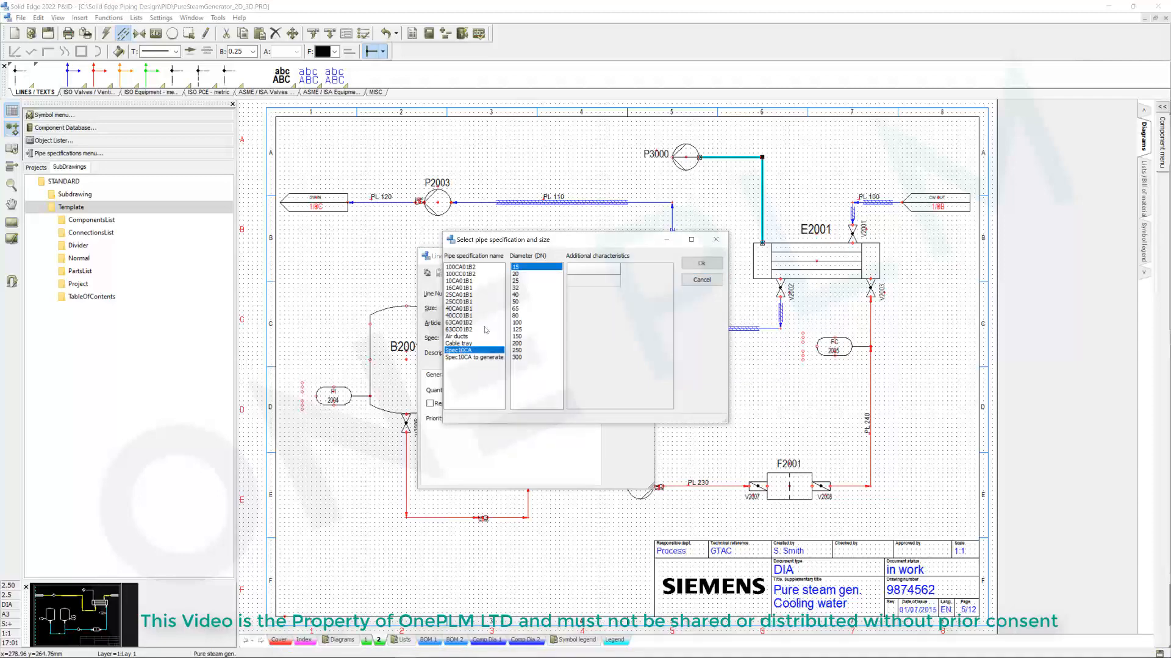
left_click(519, 323)
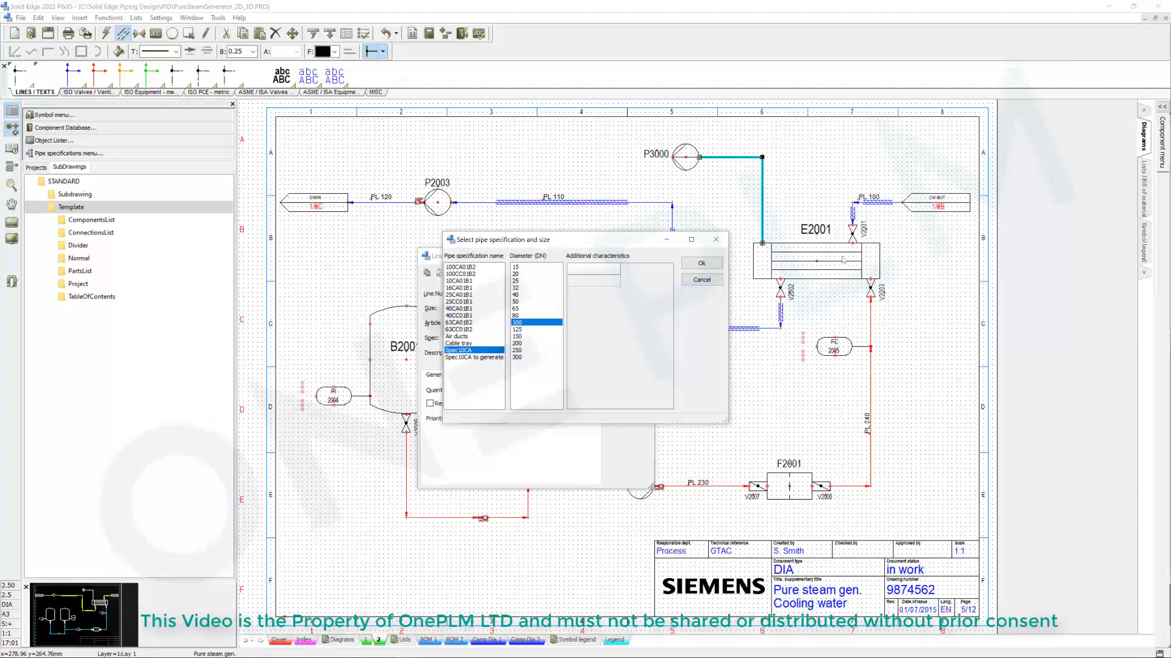
left_click(702, 263)
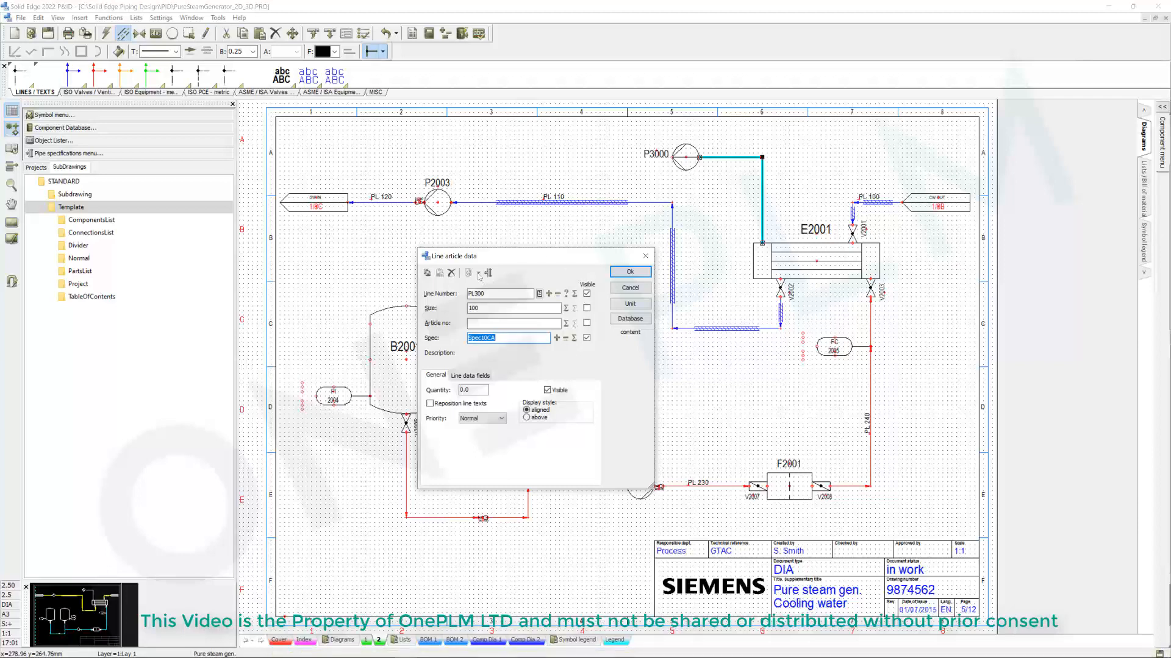
Check the data fields of line PL300, accept its article data and dismiss the component check
left_click(467, 376)
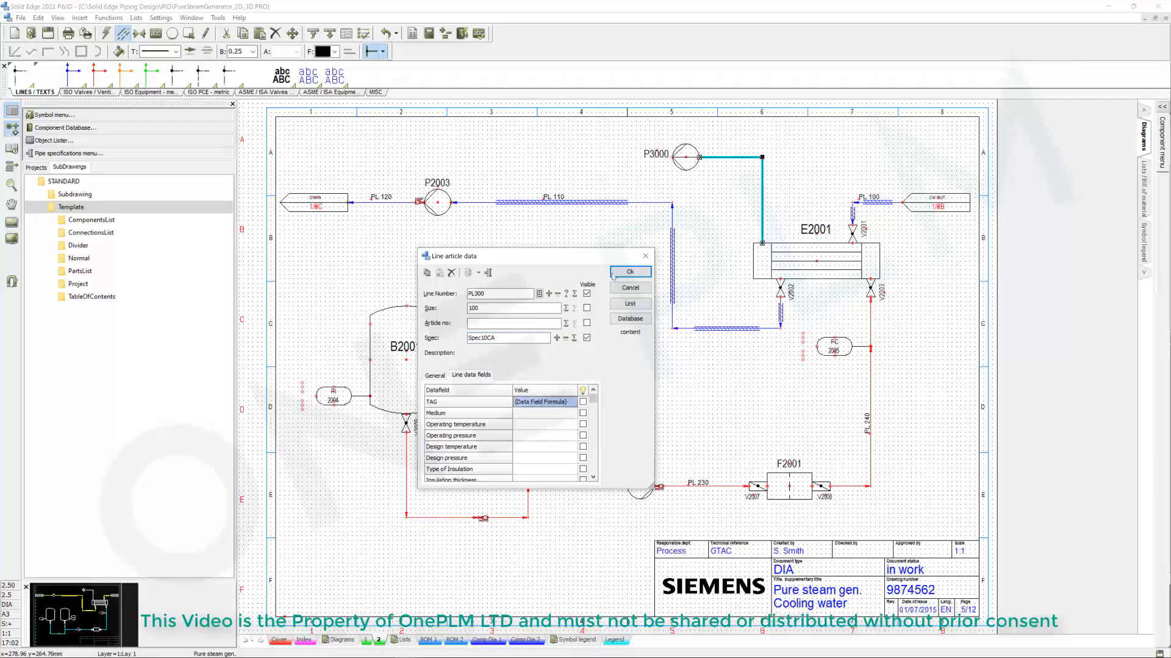
left_click(626, 274)
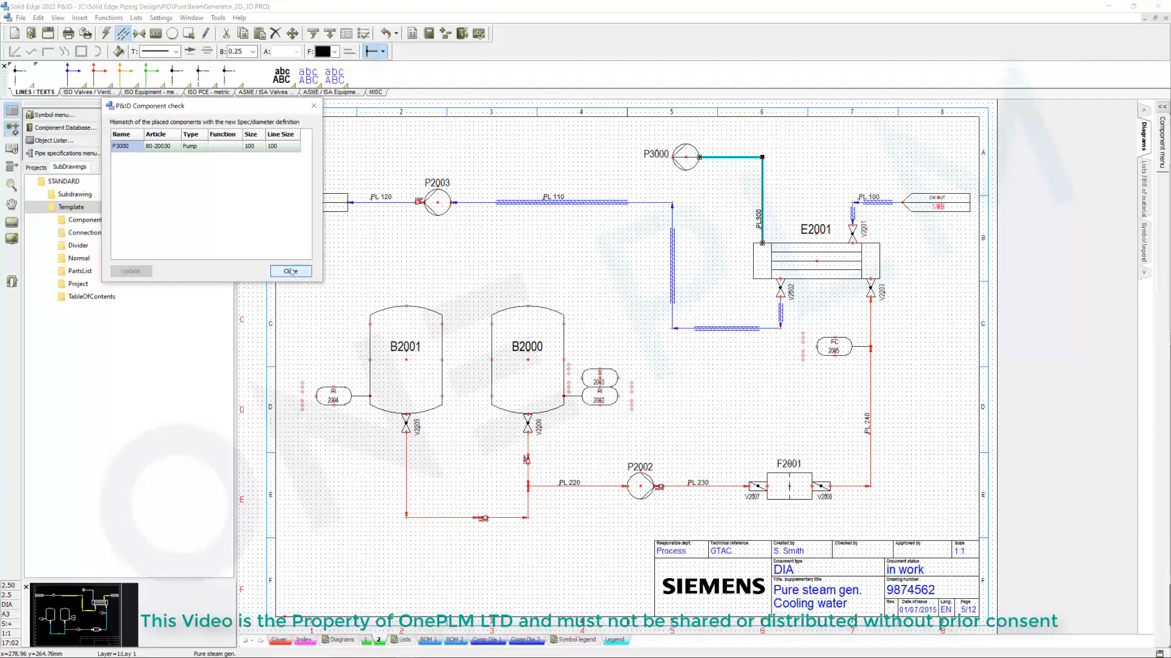
left_click(290, 272)
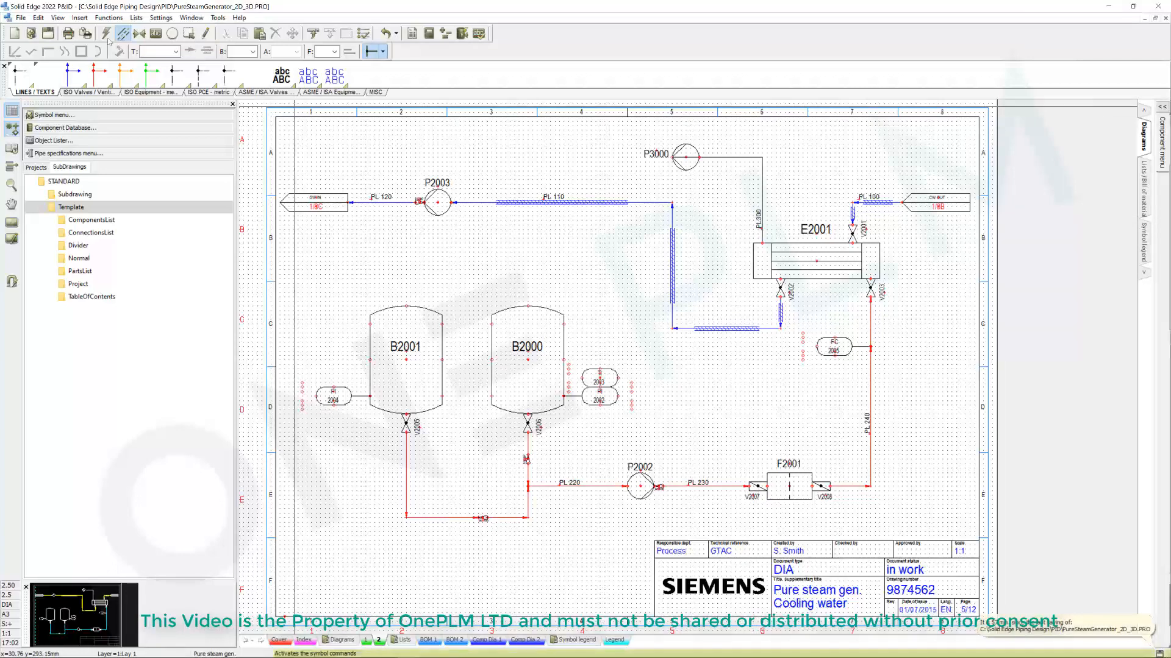
Rotate the PL300 line text to 180 degrees and place it above the horizontal section beside P3000
double_click(757, 218)
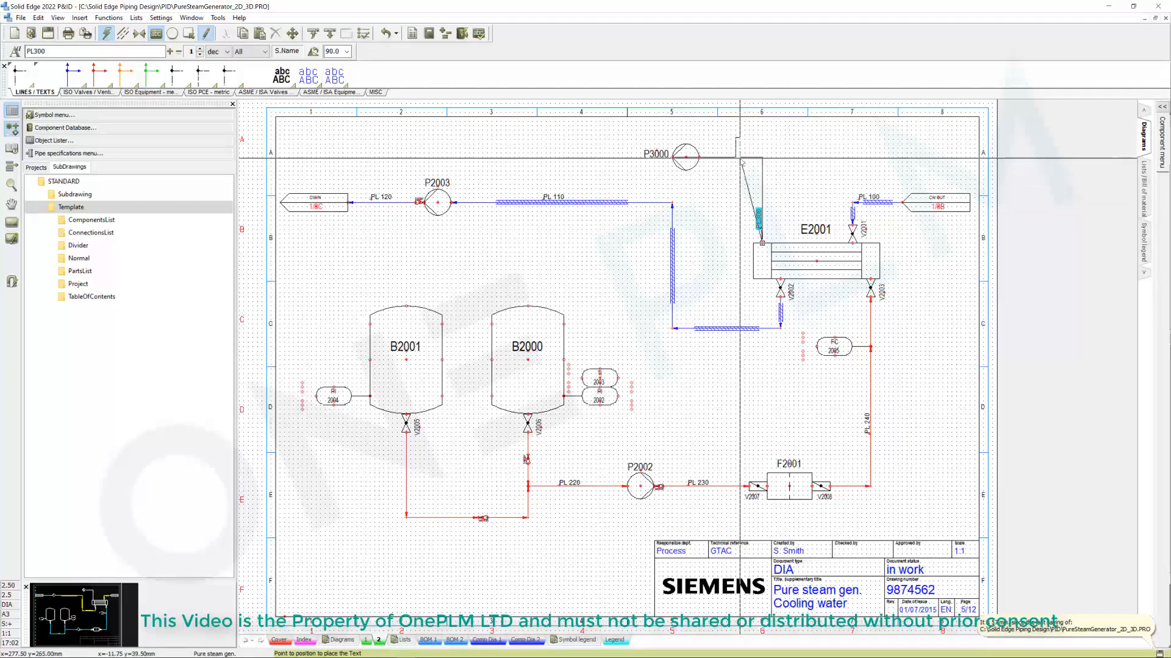
key("space")
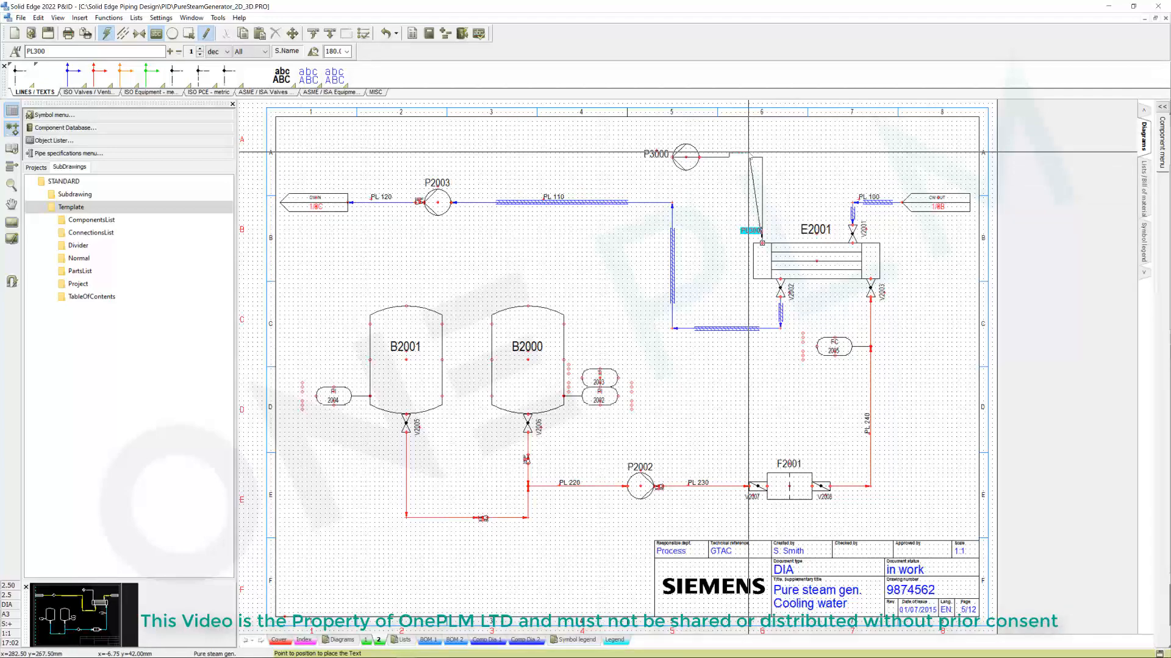
scroll(754, 155, "up", 3)
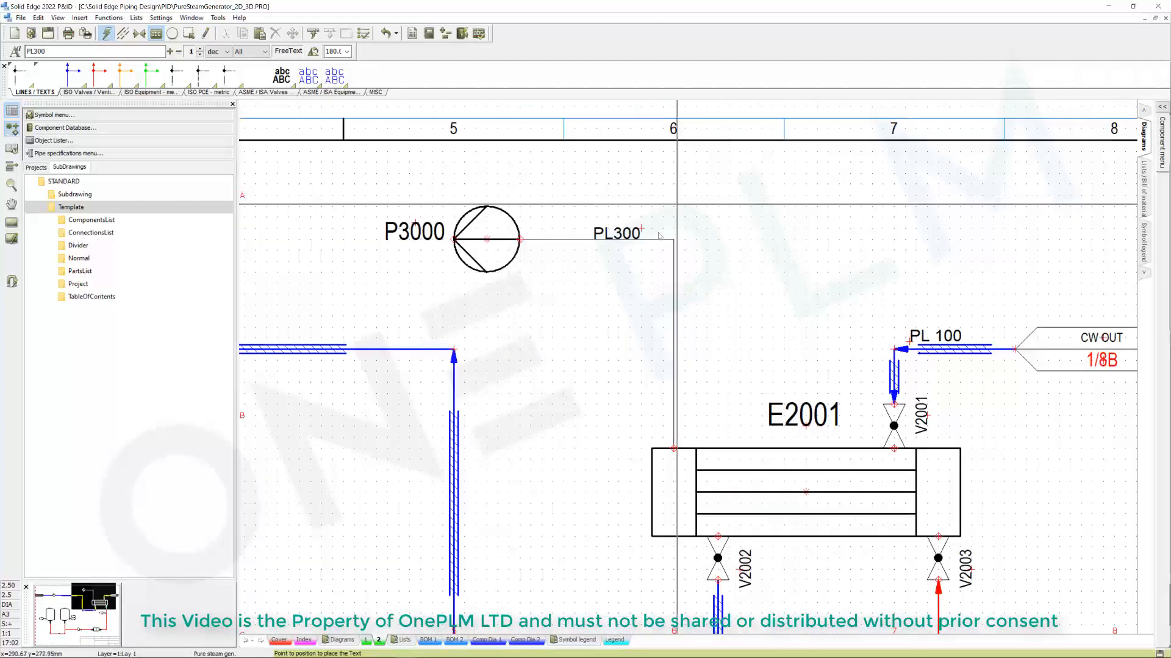
scroll(671, 232, "down", 2)
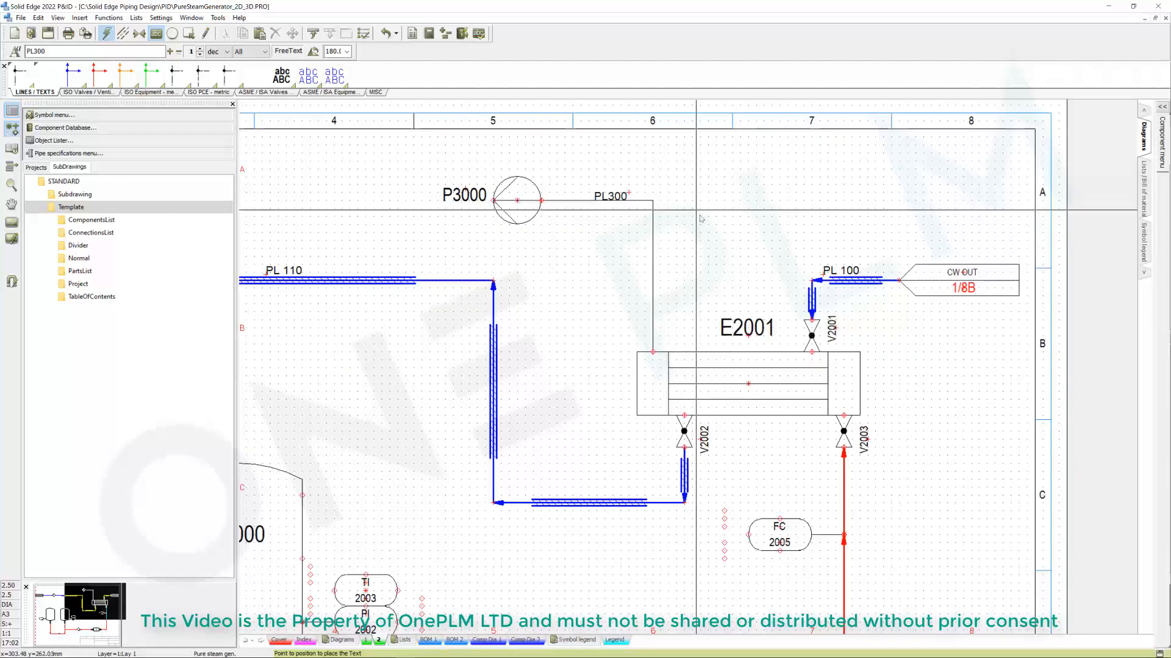
scroll(701, 219, "down", 1)
scroll(698, 315, "up", 2)
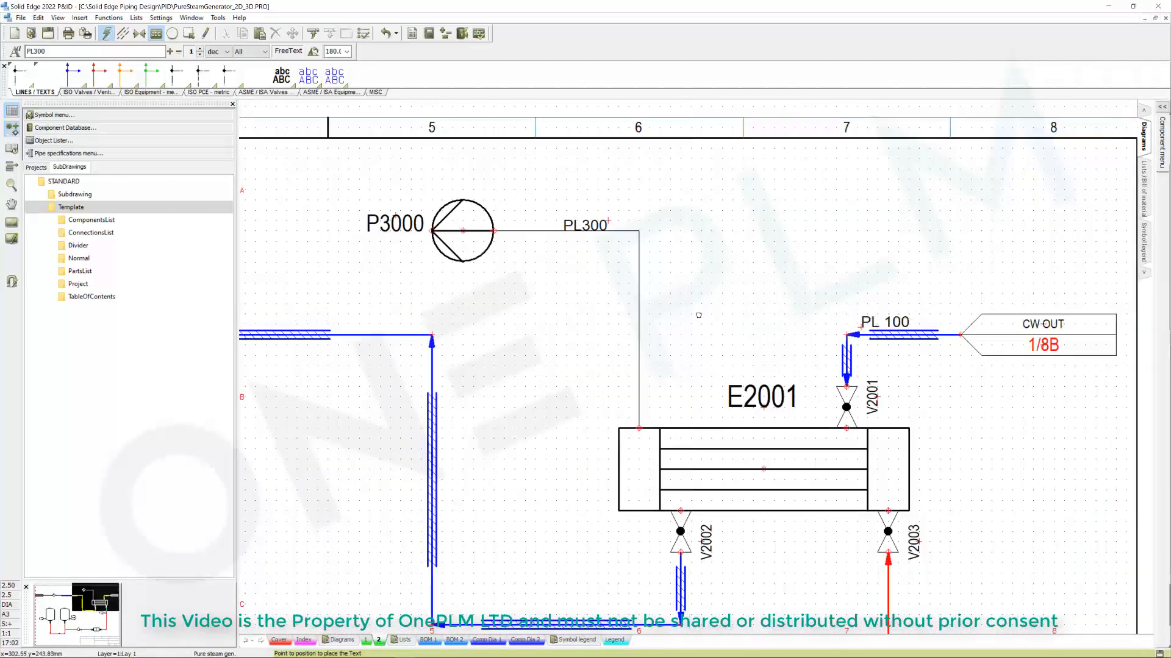
middle_click_drag(699, 316, 709, 304)
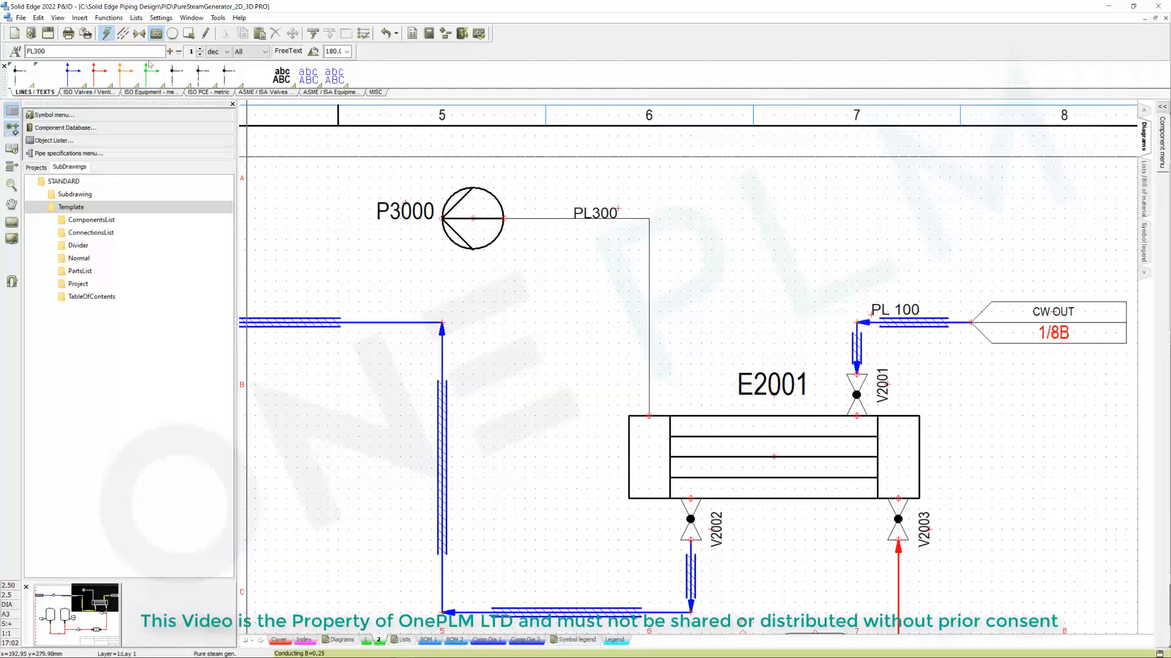
Open the component database for symbol placement and filter it by type "valve", with the article number filter cleared
left_click(139, 33)
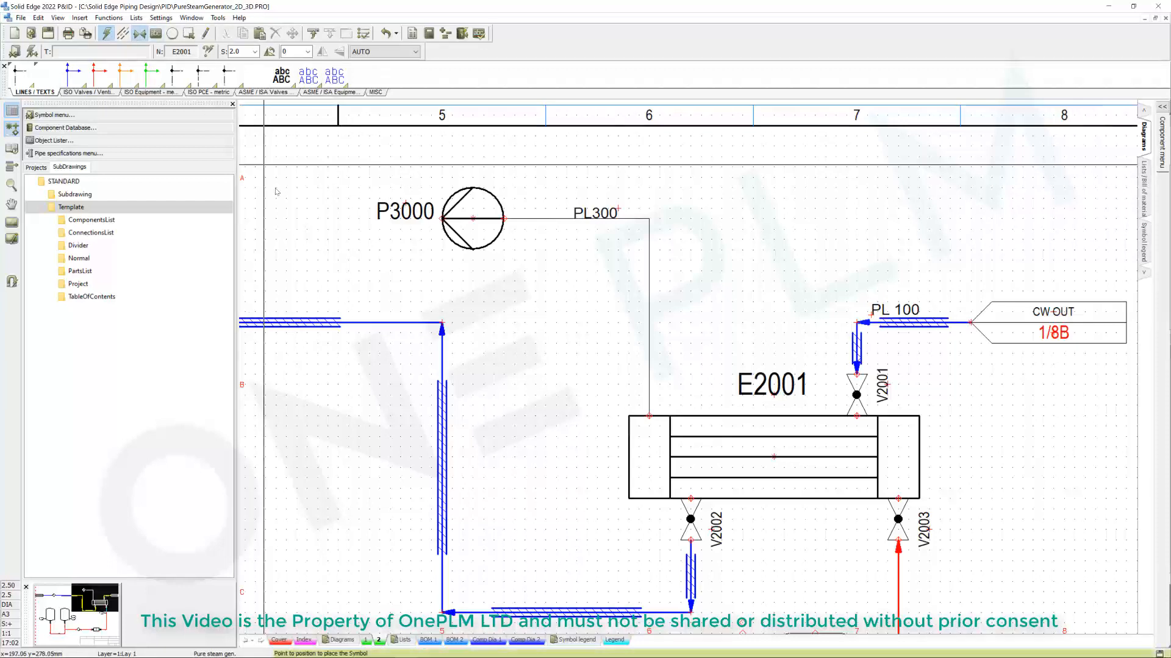
left_click(61, 128)
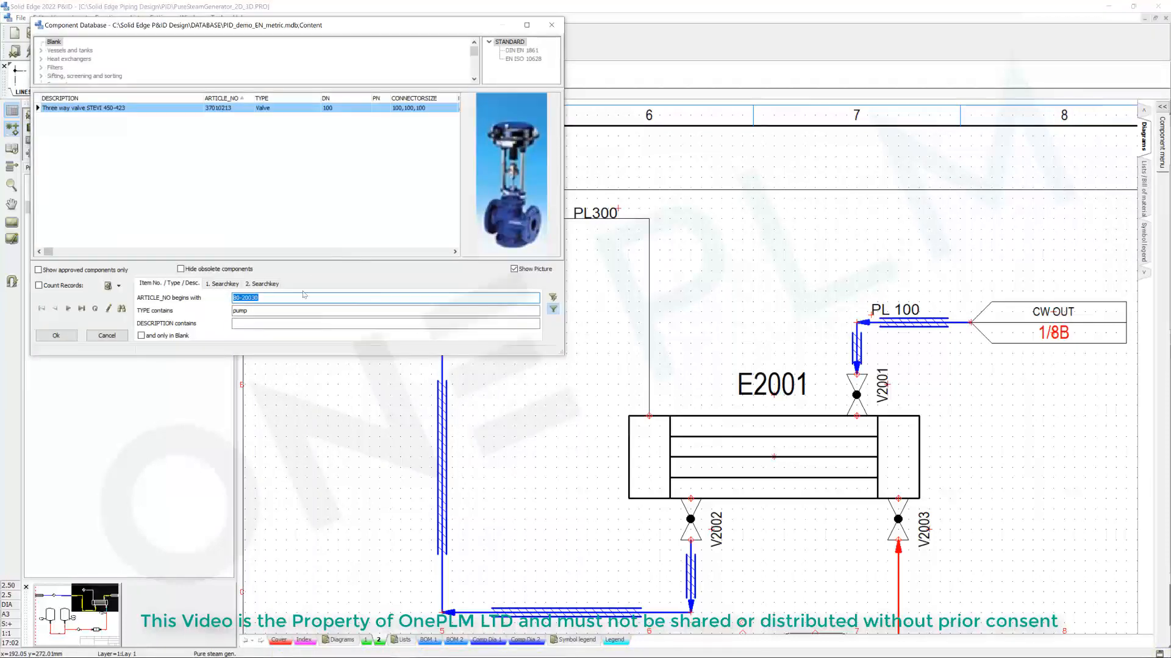
key("Delete")
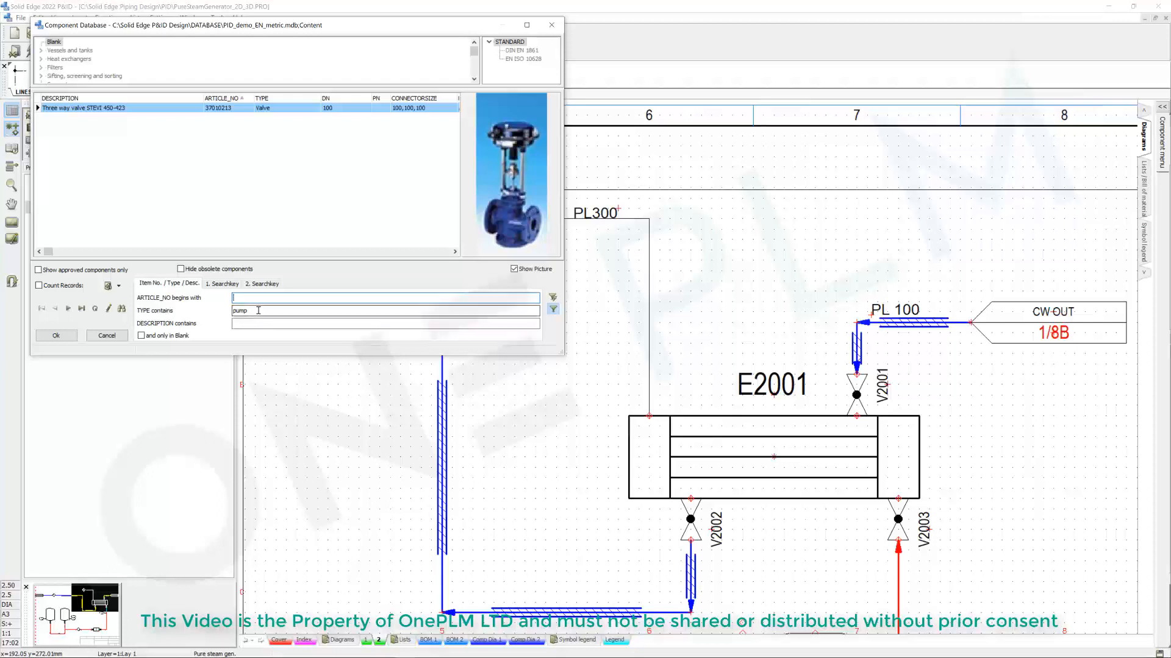
key("Tab")
type("va")
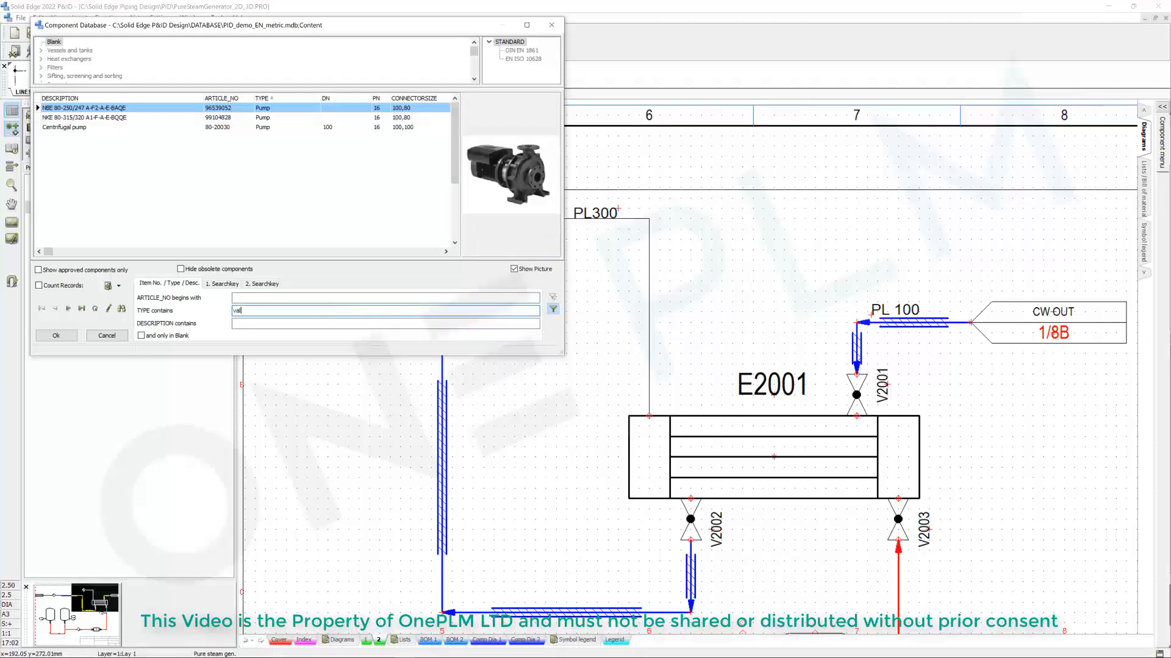
type("lve")
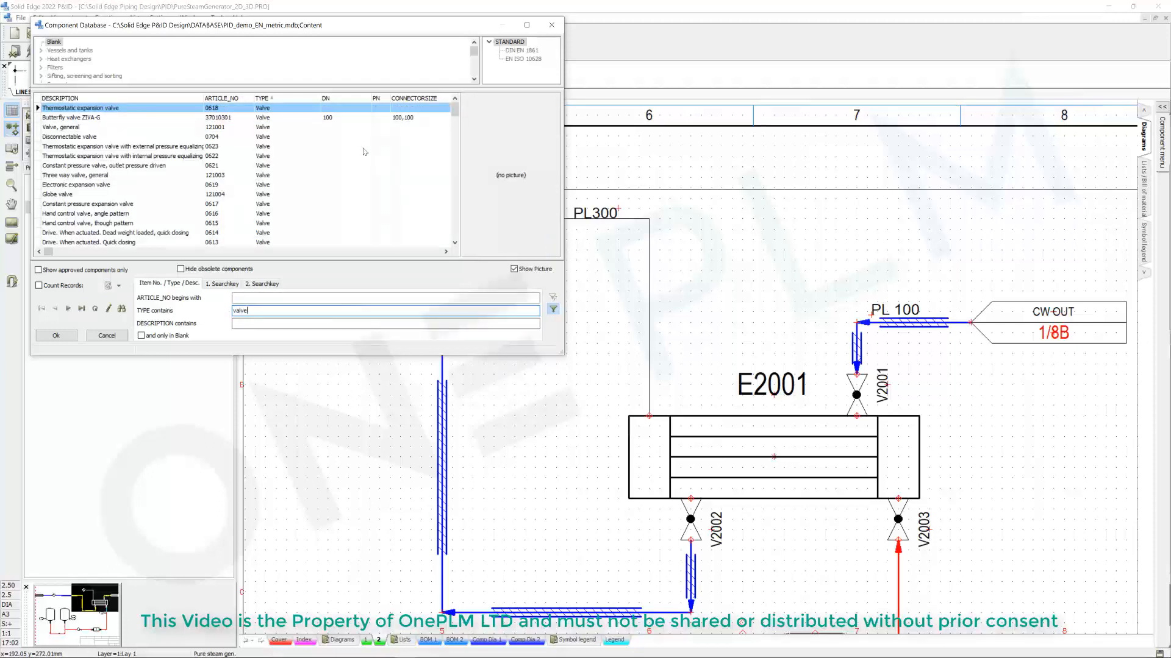
Sort the valves by DN and choose the DN 100 globe valve ARI-STOBU, article 121099, for placement
left_click(337, 100)
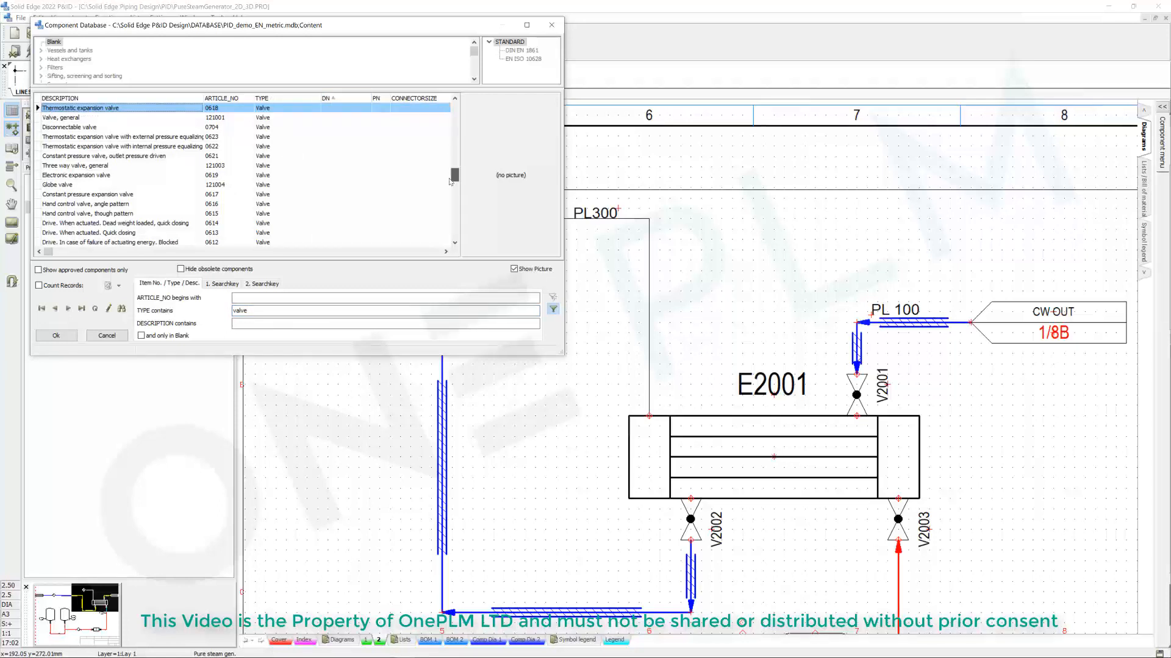
left_click_drag(450, 182, 450, 203)
scroll(376, 183, "up", 3)
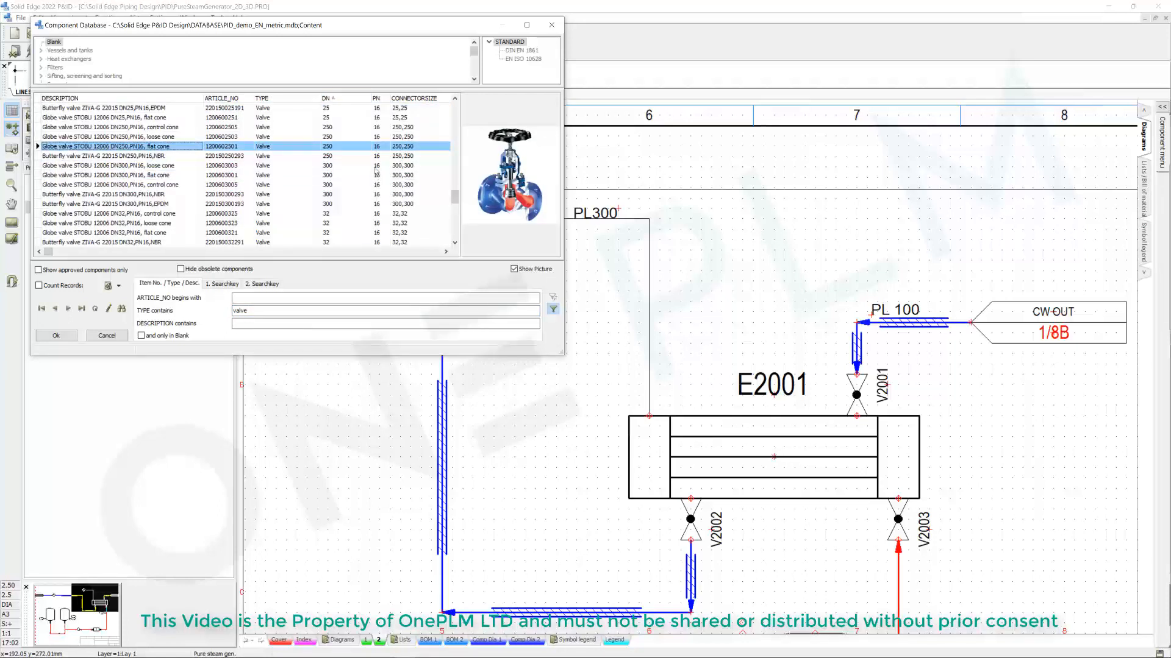
scroll(377, 171, "up", 15)
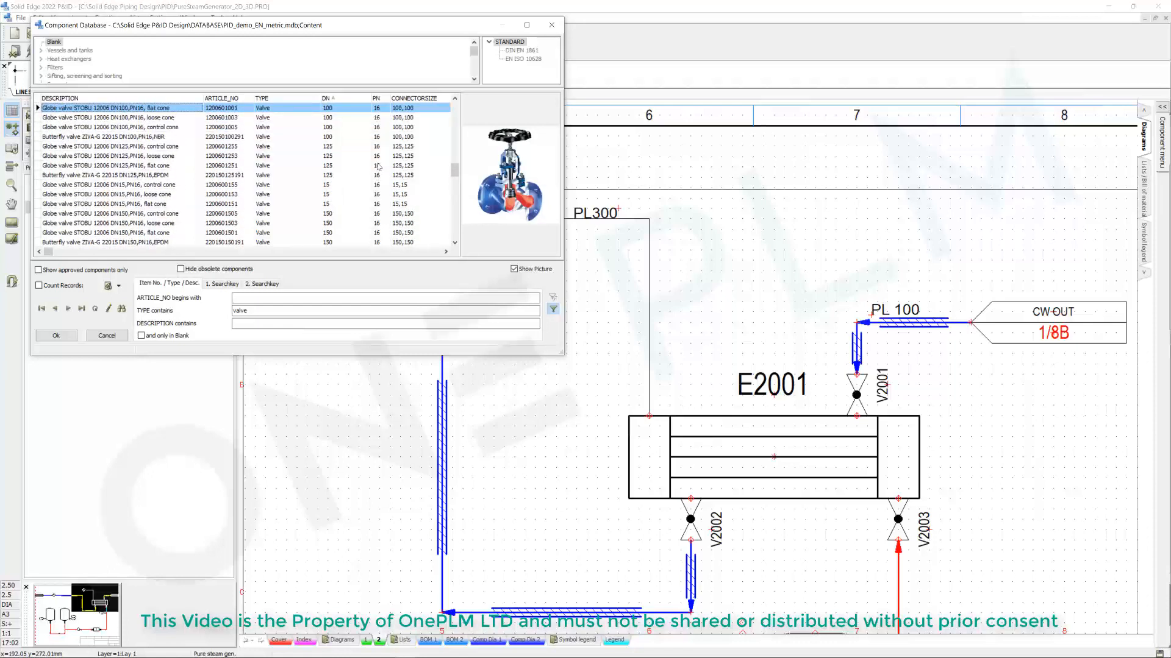
scroll(379, 166, "up", 5)
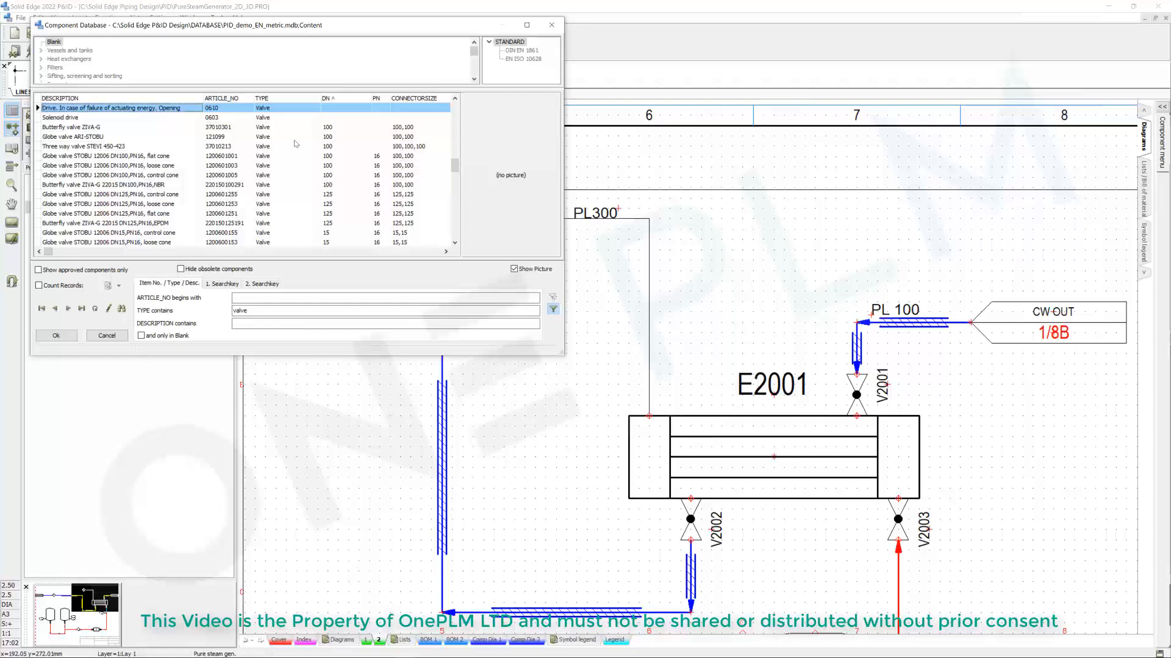
left_click(80, 138)
left_click(83, 128)
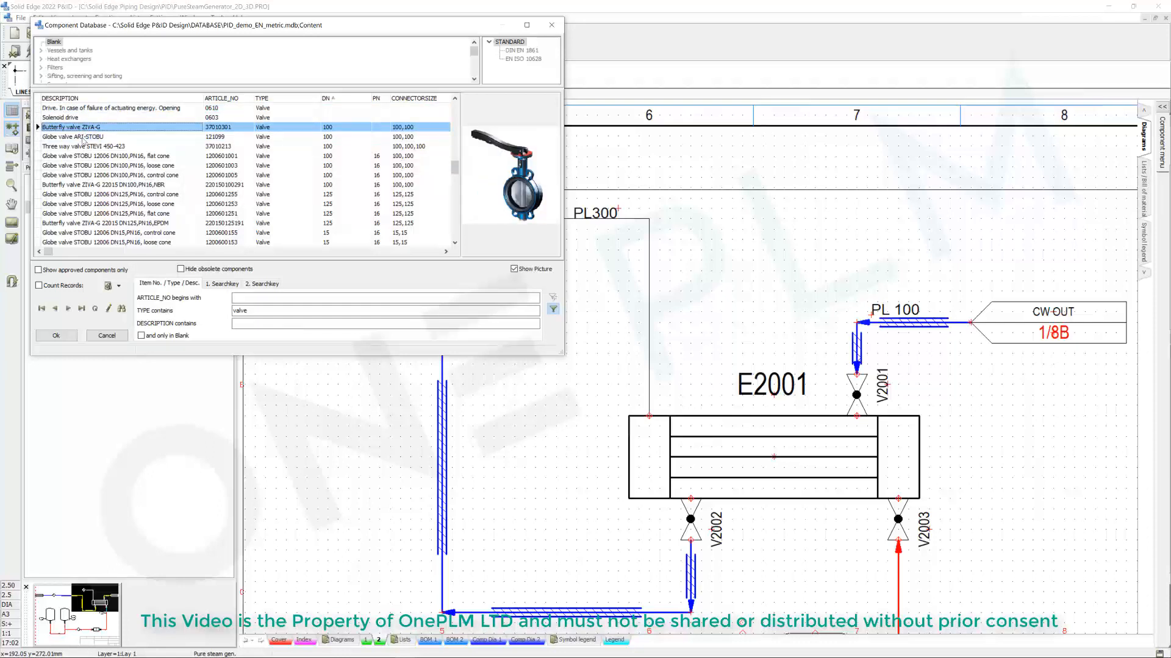
left_click(84, 138)
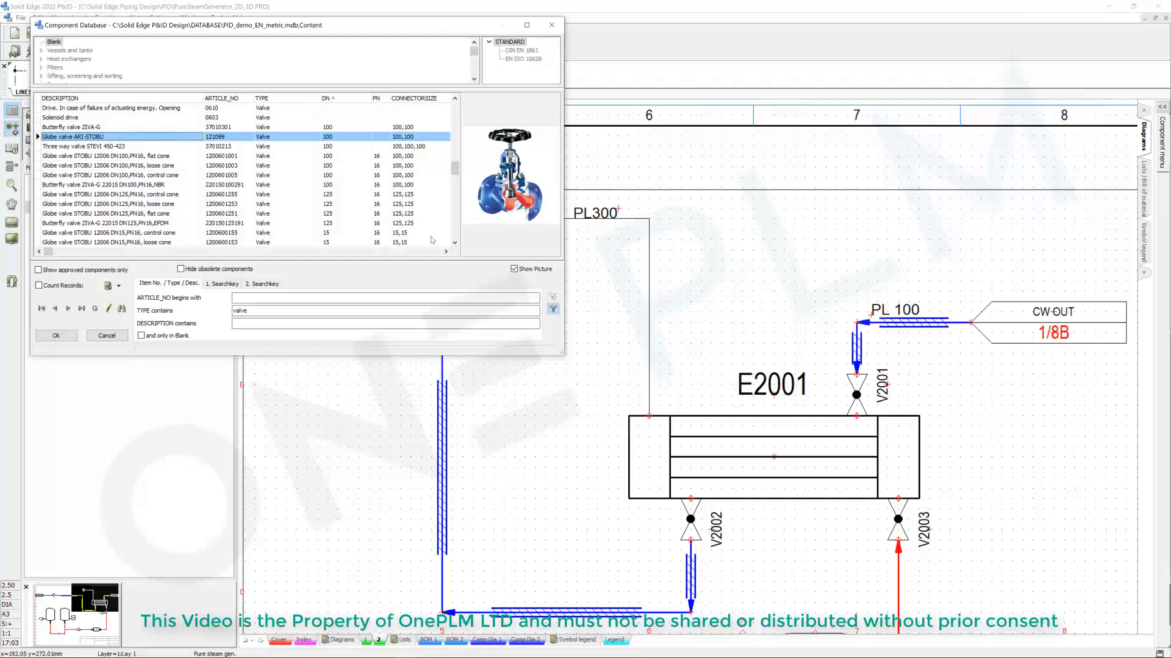
left_click(61, 334)
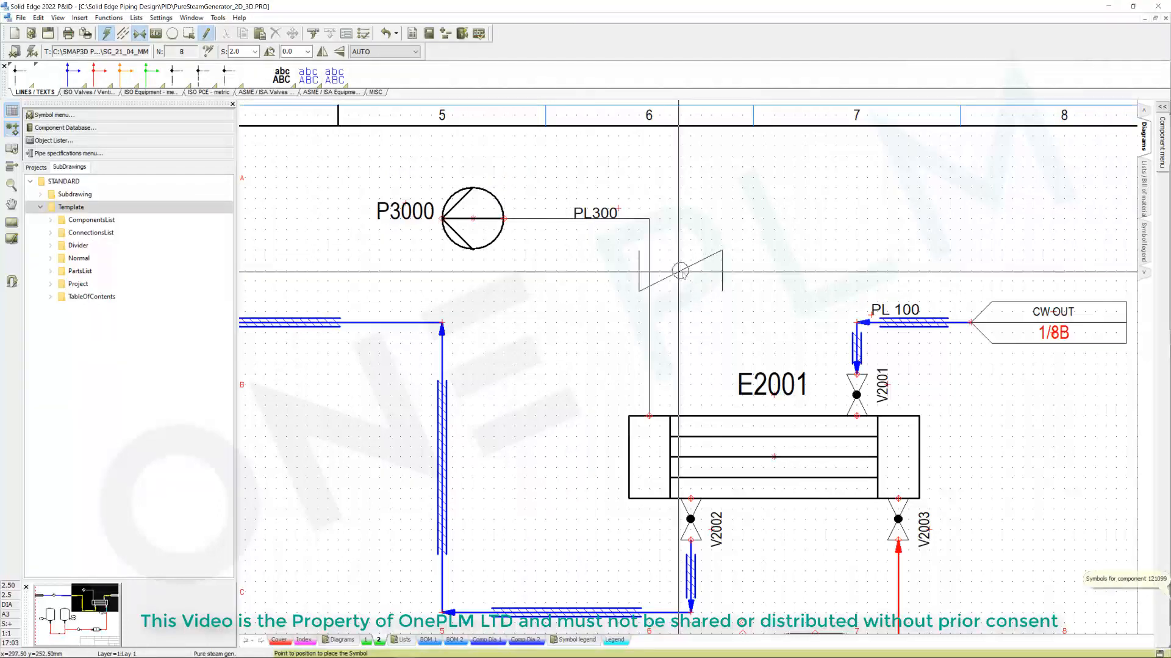
Rotate the valve symbol to 90 degrees, set its scale to 1.00 and place it on line PL300 directly above E2001
key("space")
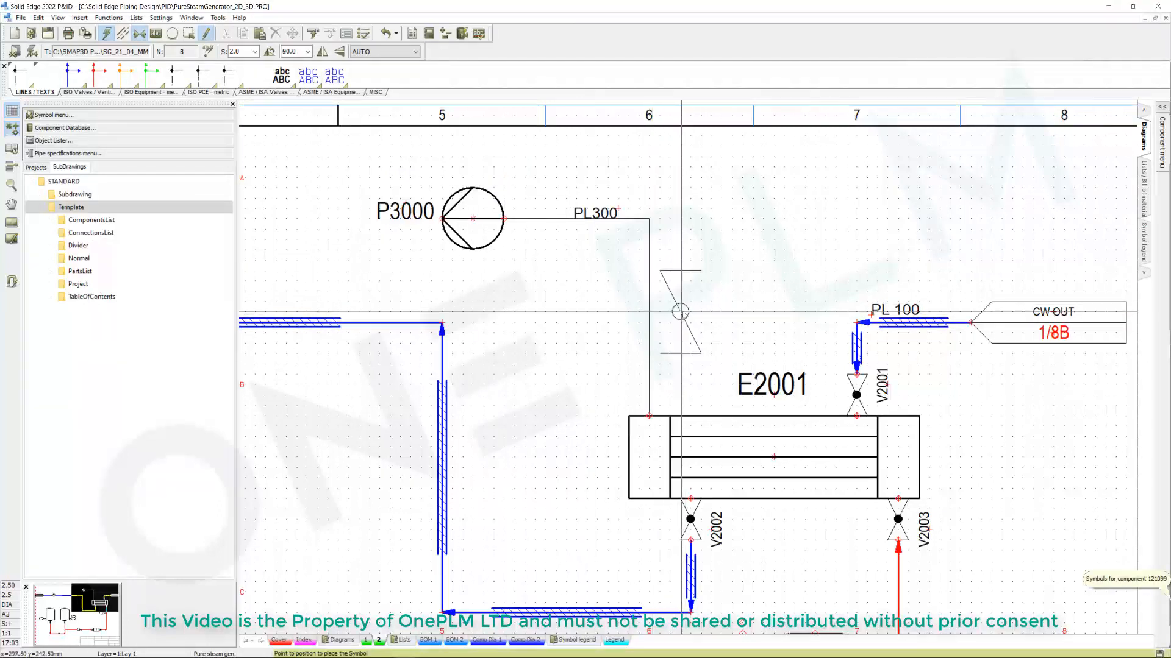
left_click(254, 52)
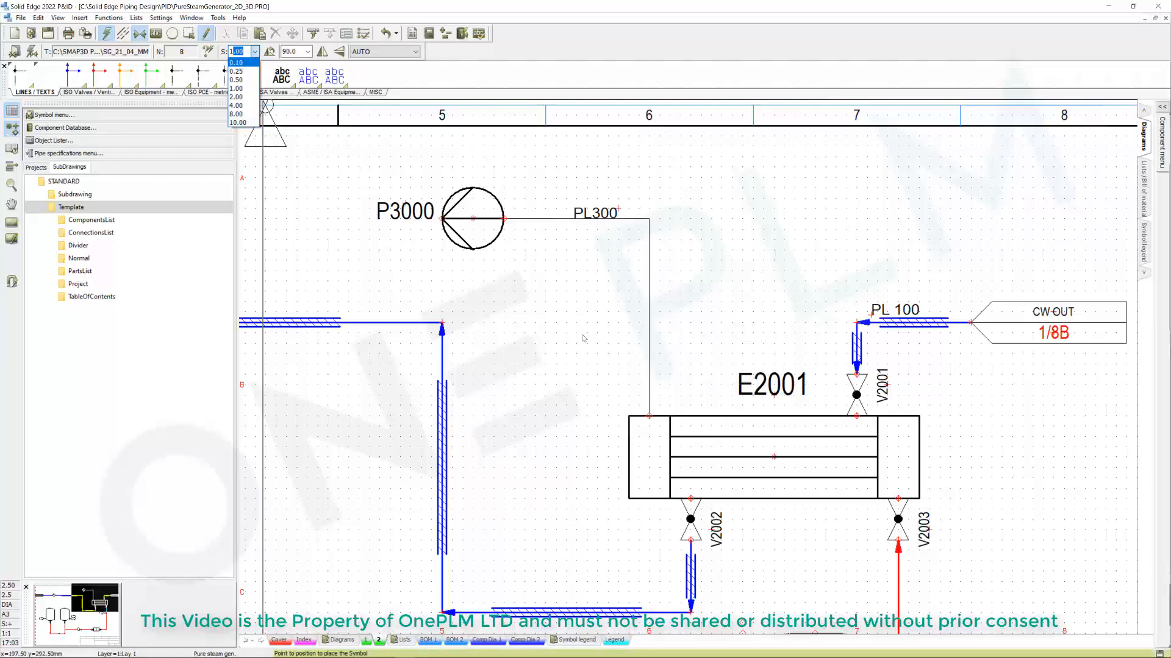
left_click(238, 89)
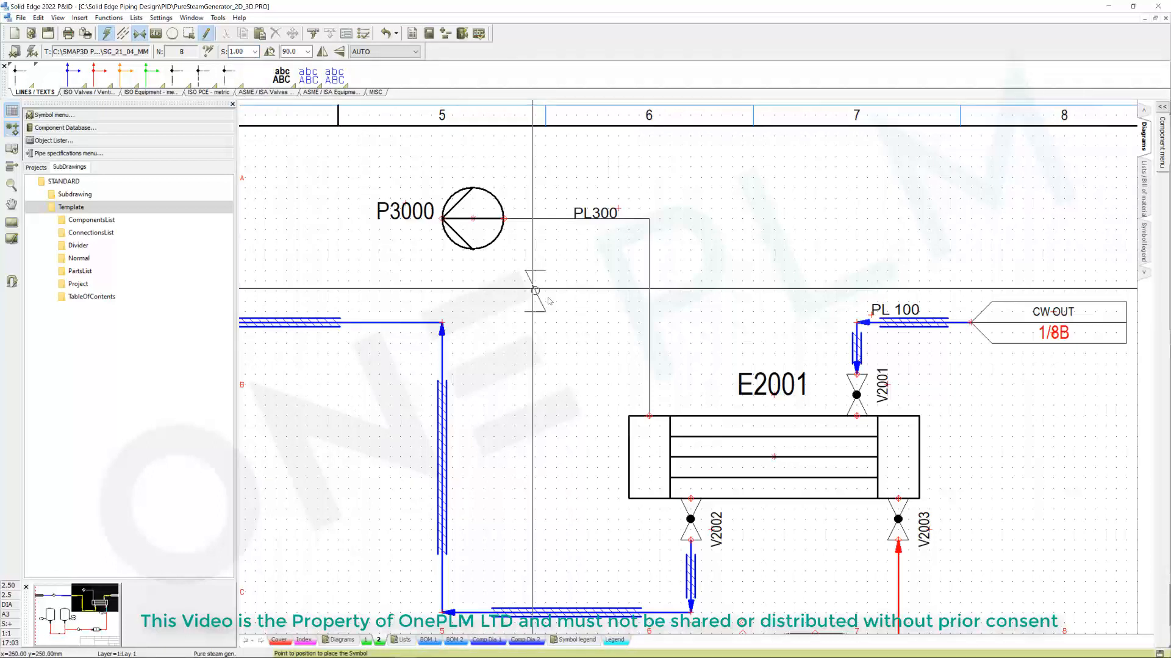
left_click(649, 395)
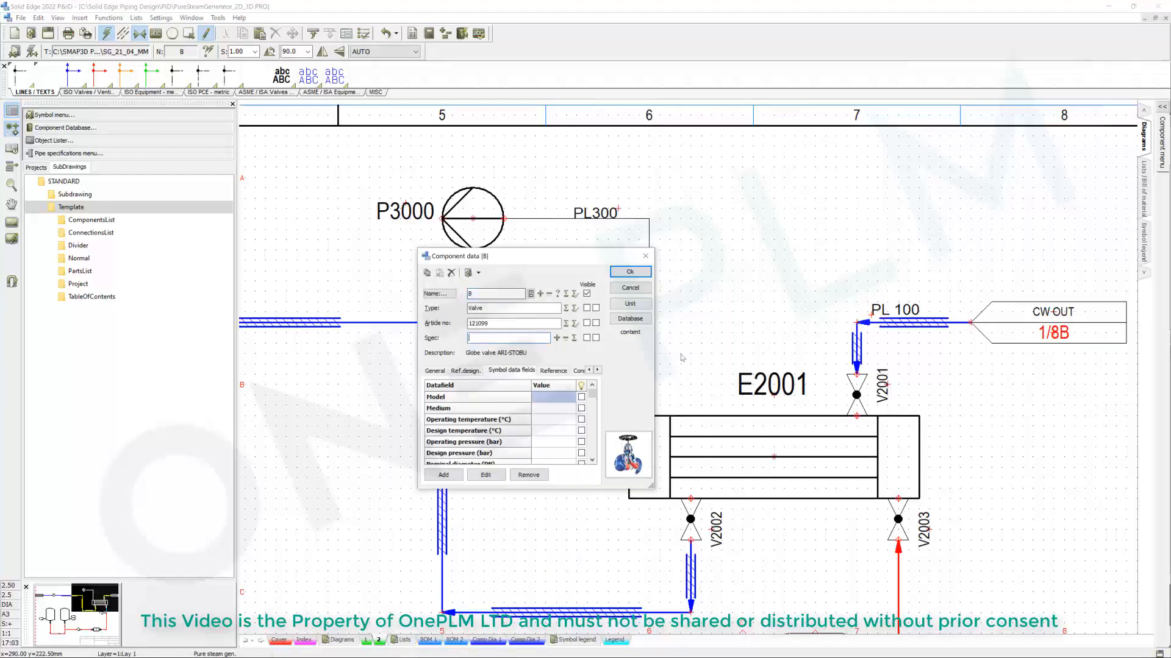
Name the valve GV300, accept its component data and end symbol placement
double_click(462, 292)
type("300")
left_click(445, 372)
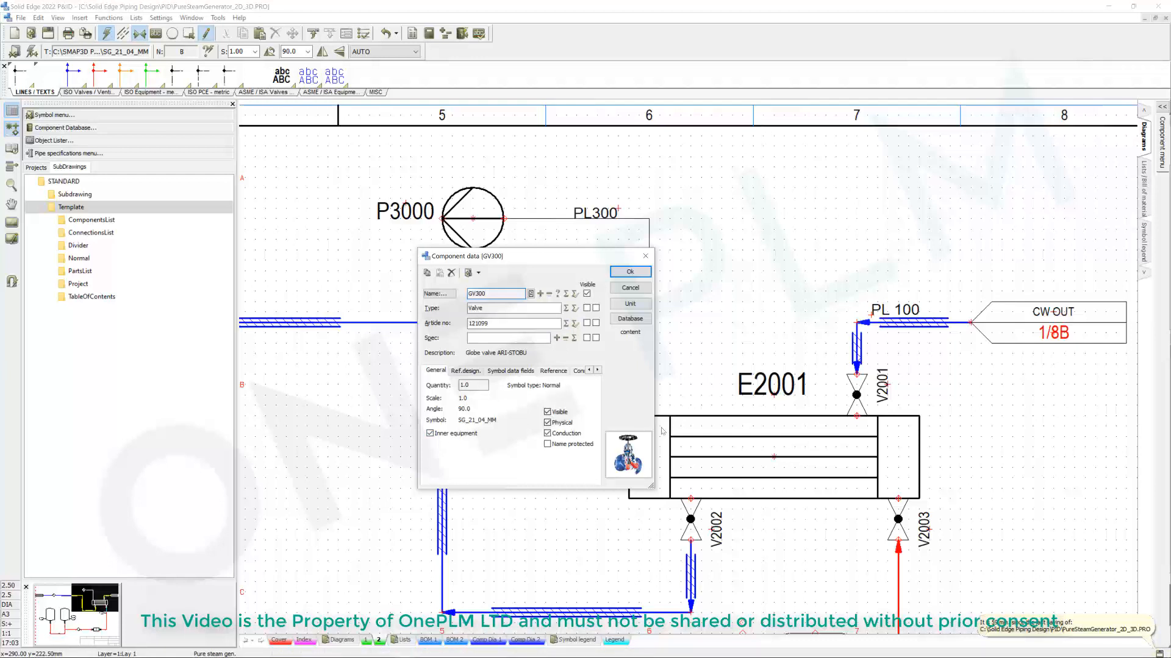
left_click(629, 272)
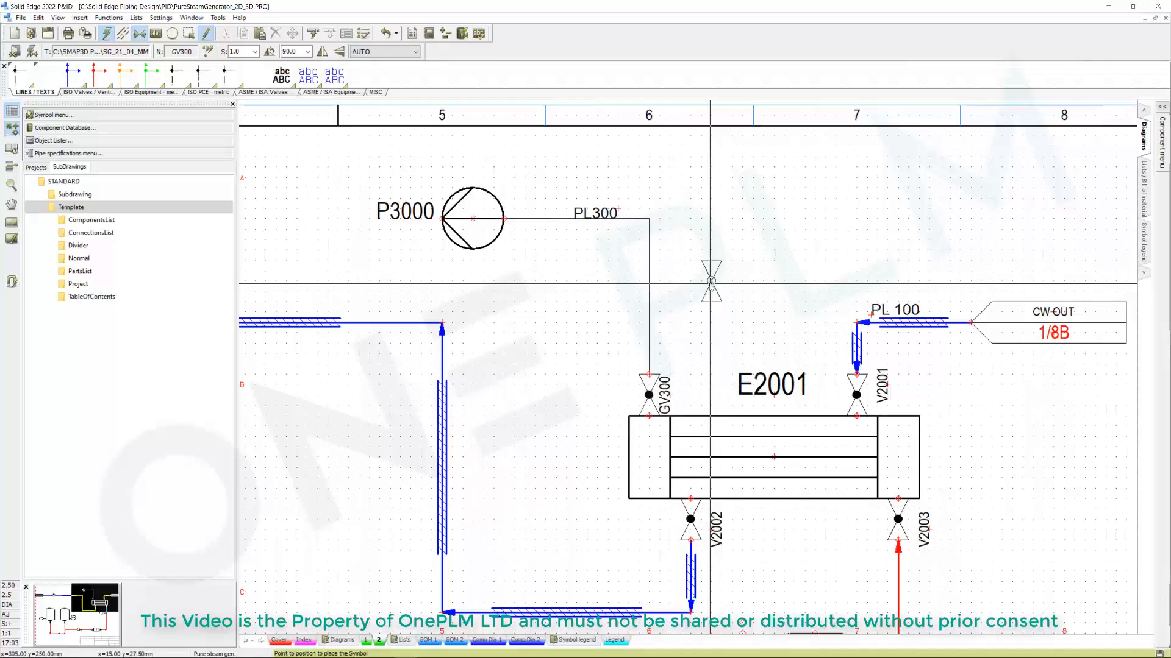
right_click(711, 281)
left_click(732, 291)
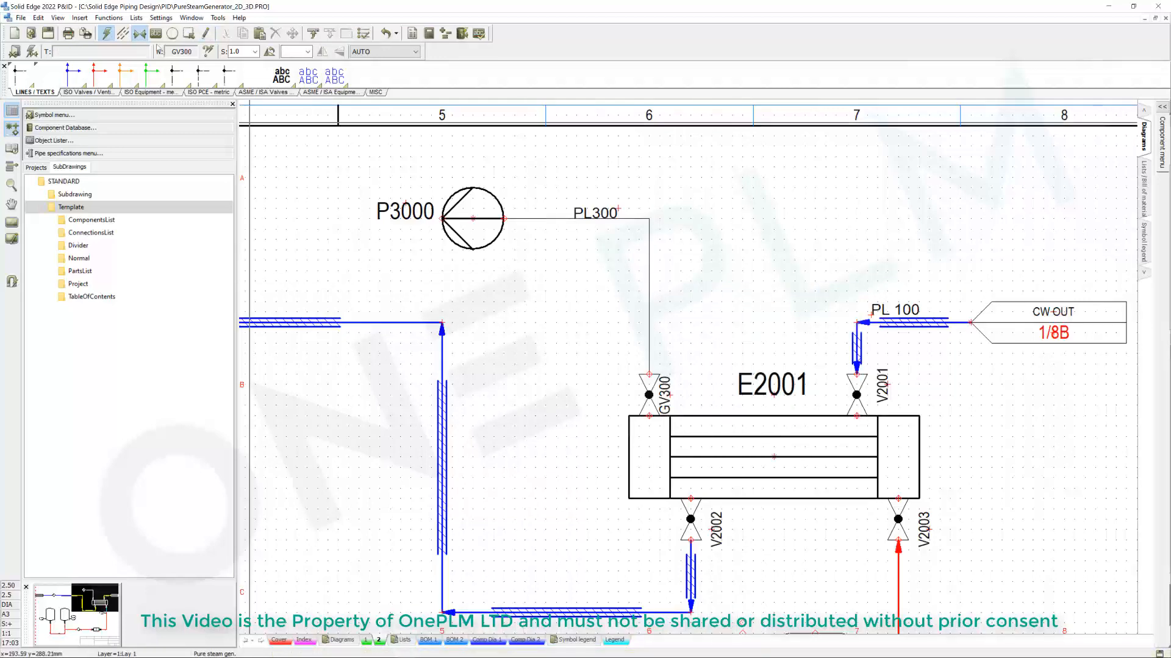
left_click(107, 34)
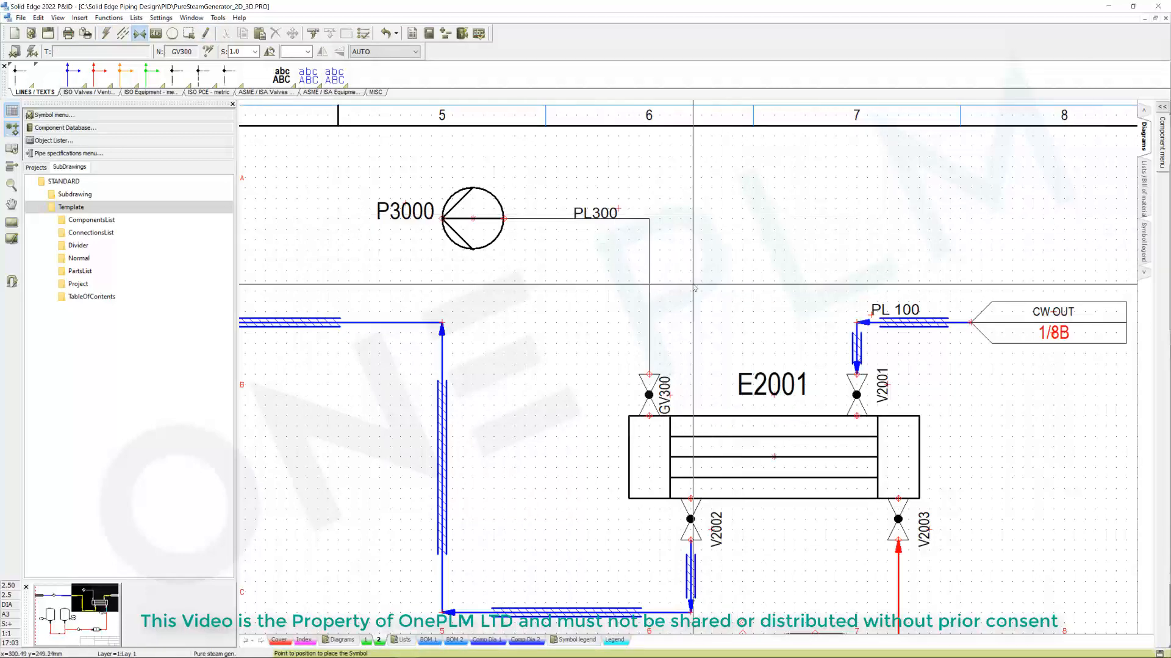
Update the bill of materials on the BOM 2 page
scroll(694, 286, "down", 3)
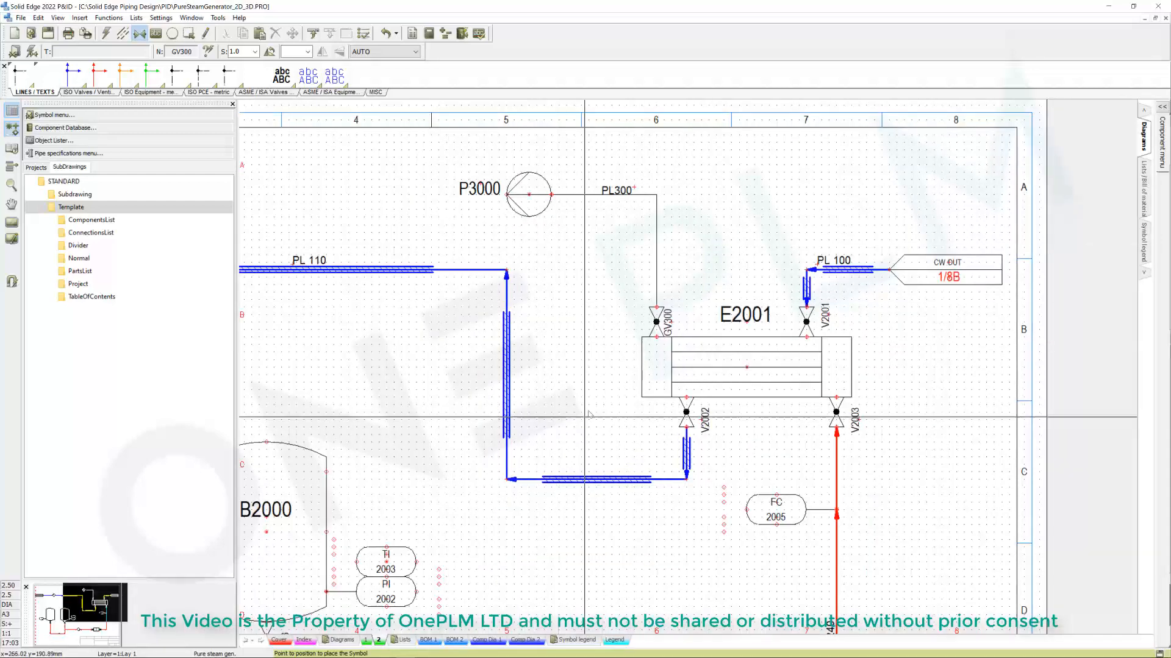
left_click(454, 641)
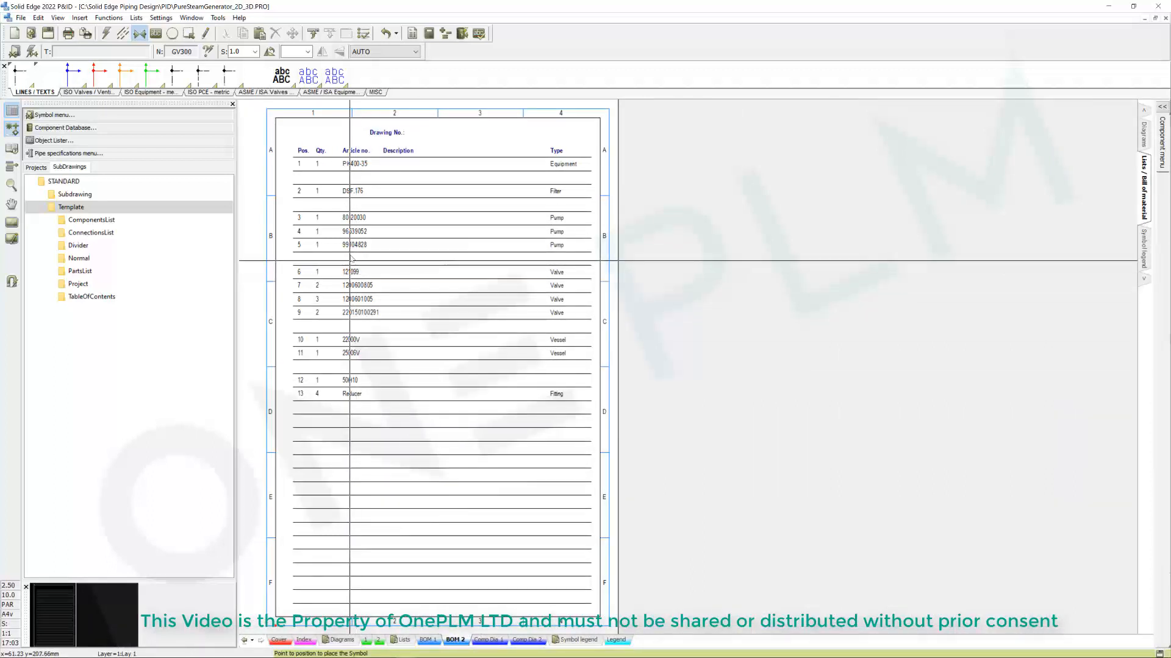
right_click(432, 325)
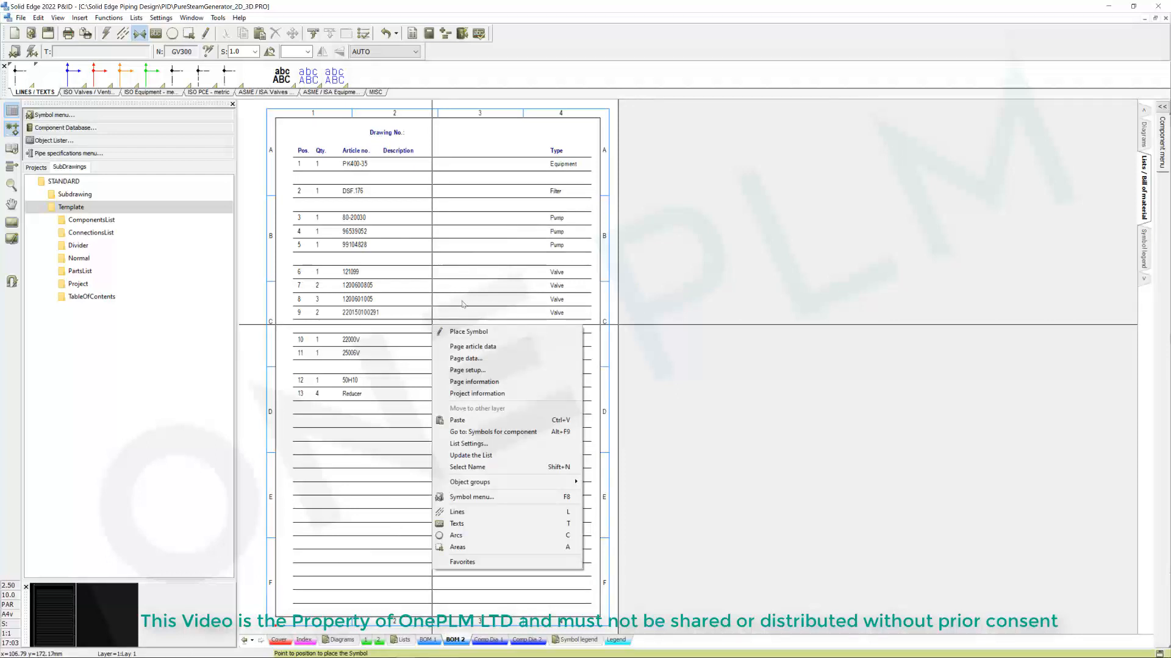
left_click(471, 455)
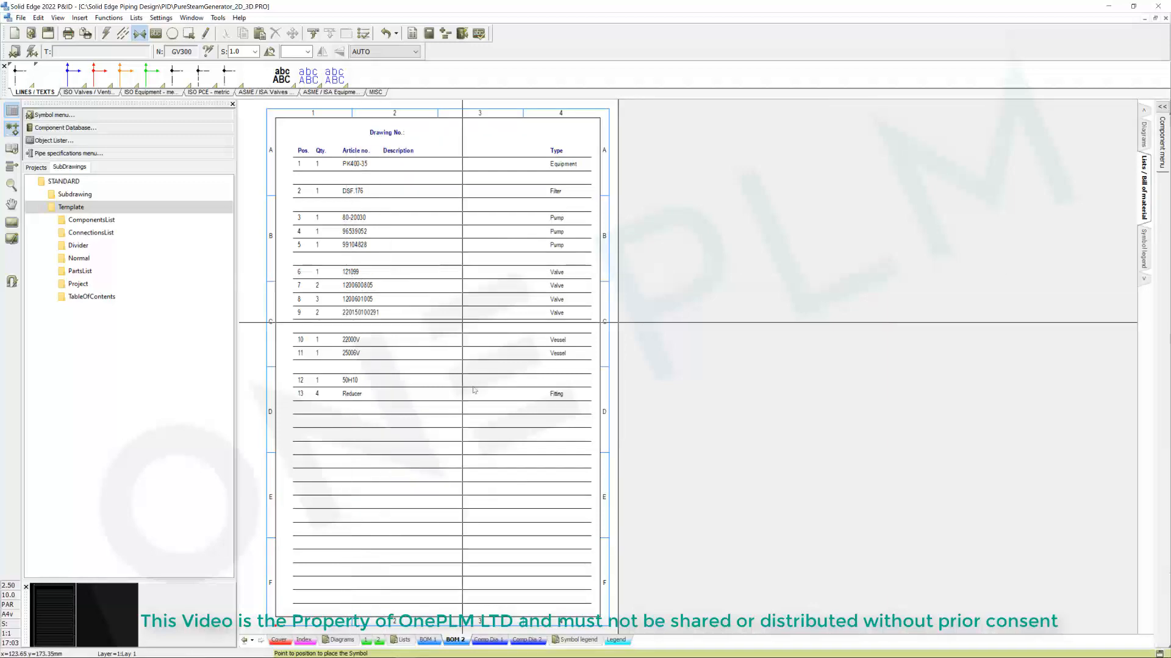
Return to the cooling water diagram and check the article numbers of pump P3000 and valve GV300 in their component data
left_click(376, 642)
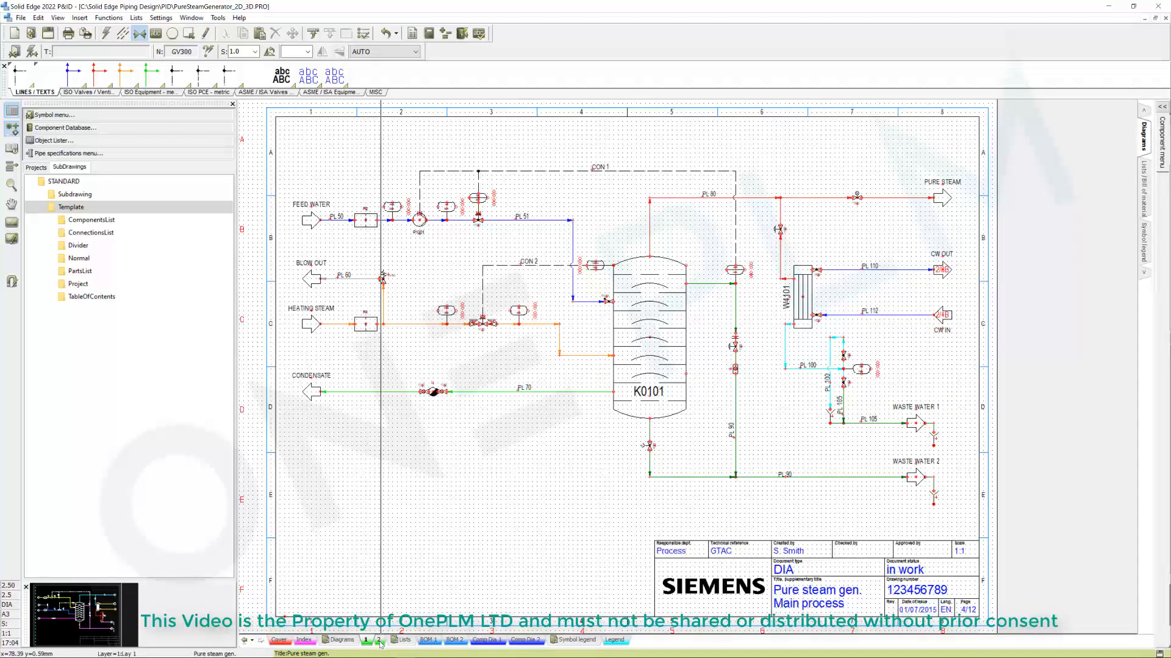
left_click(378, 640)
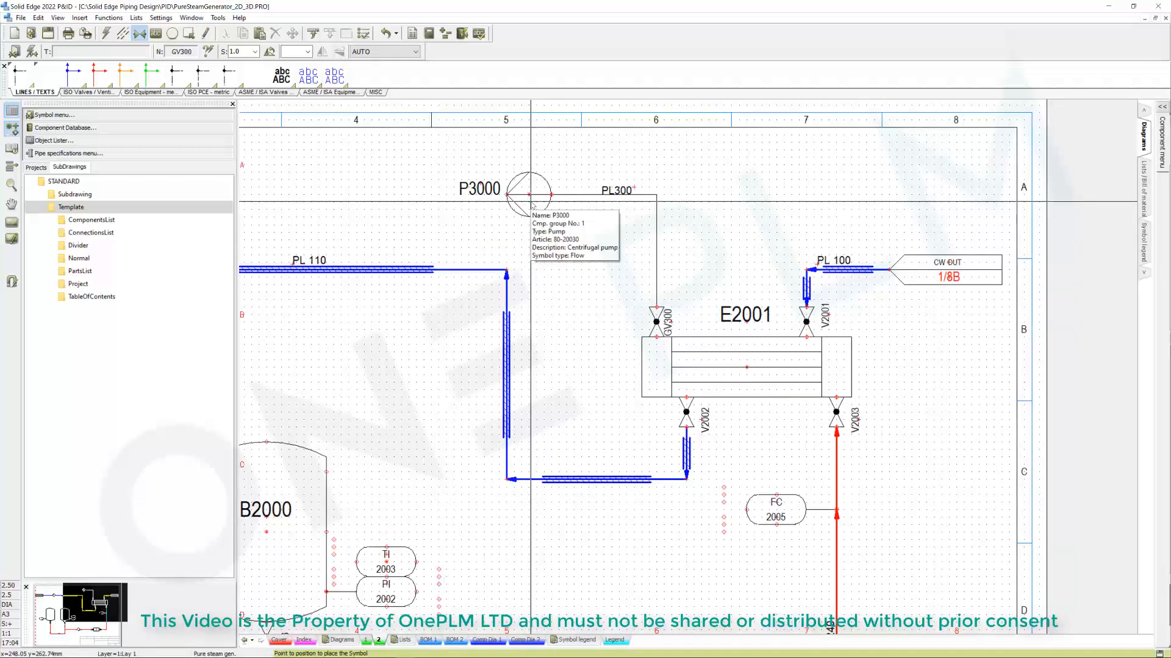
left_click(532, 206)
double_click(533, 207)
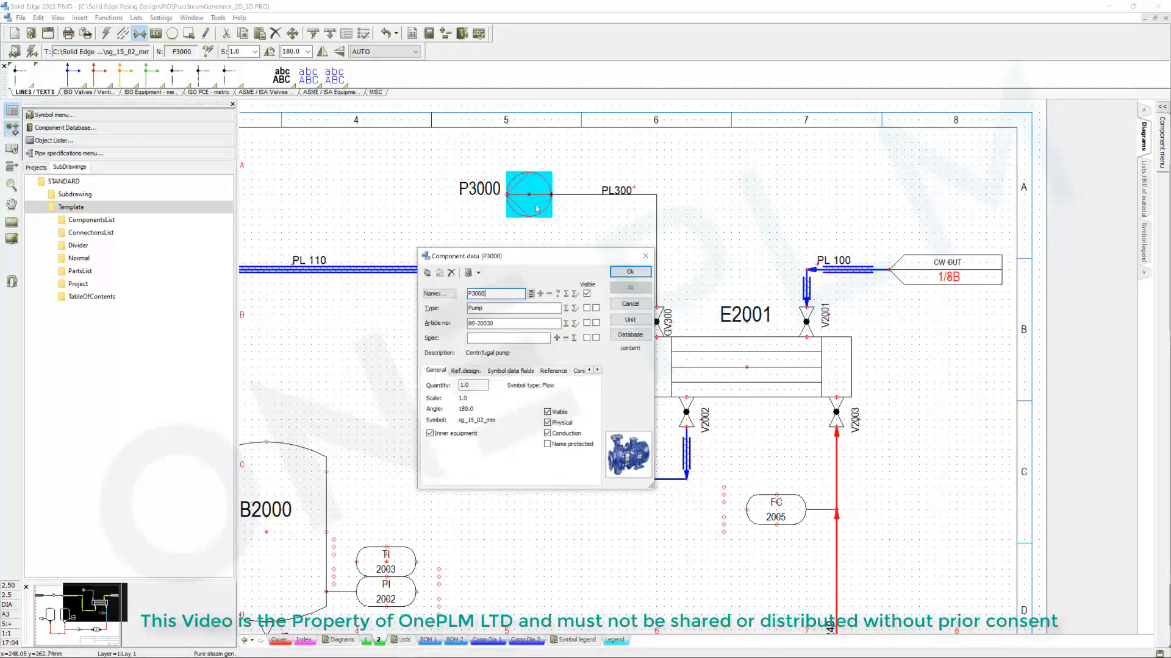
left_click(642, 255)
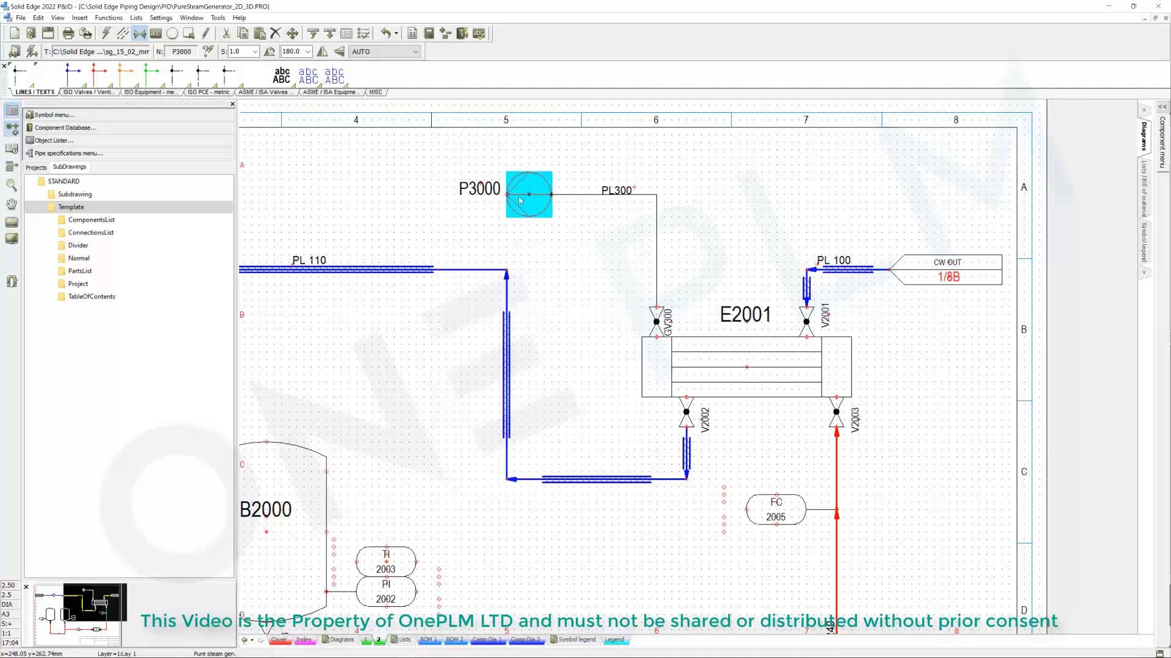
left_click(651, 313)
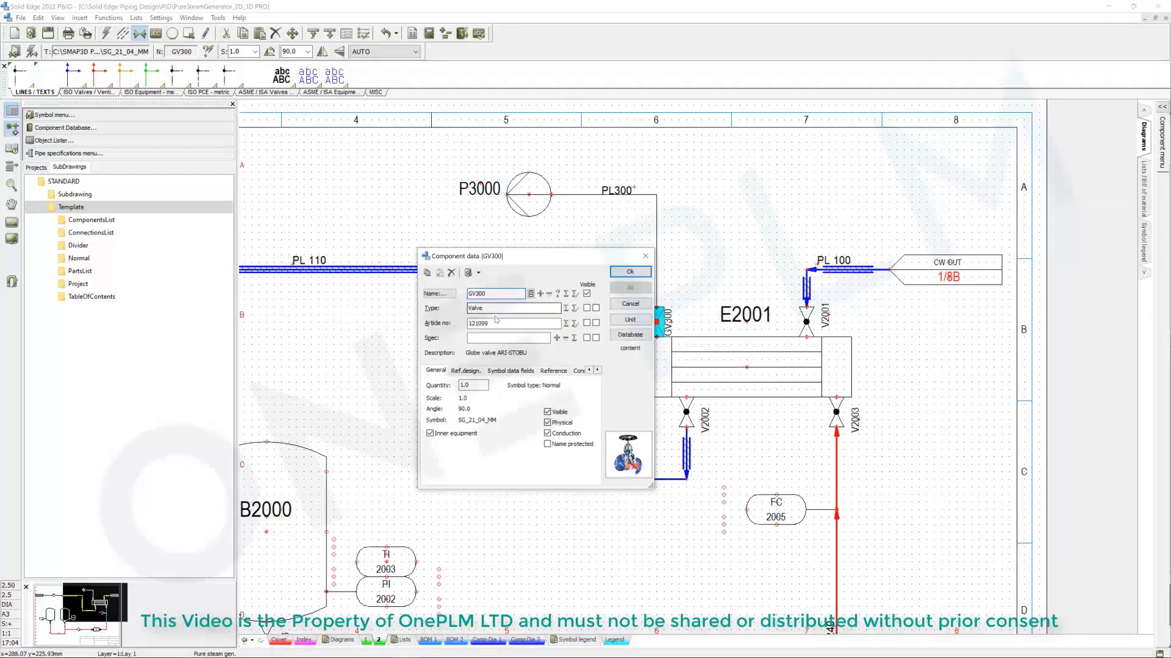
double_click(488, 324)
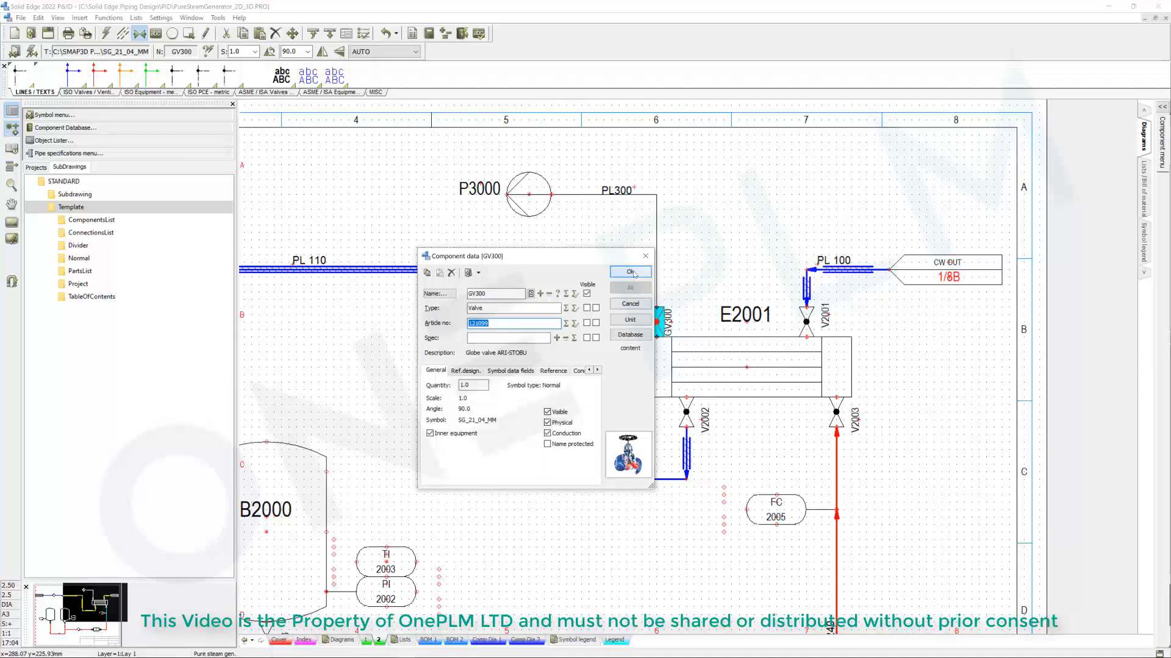
left_click(630, 272)
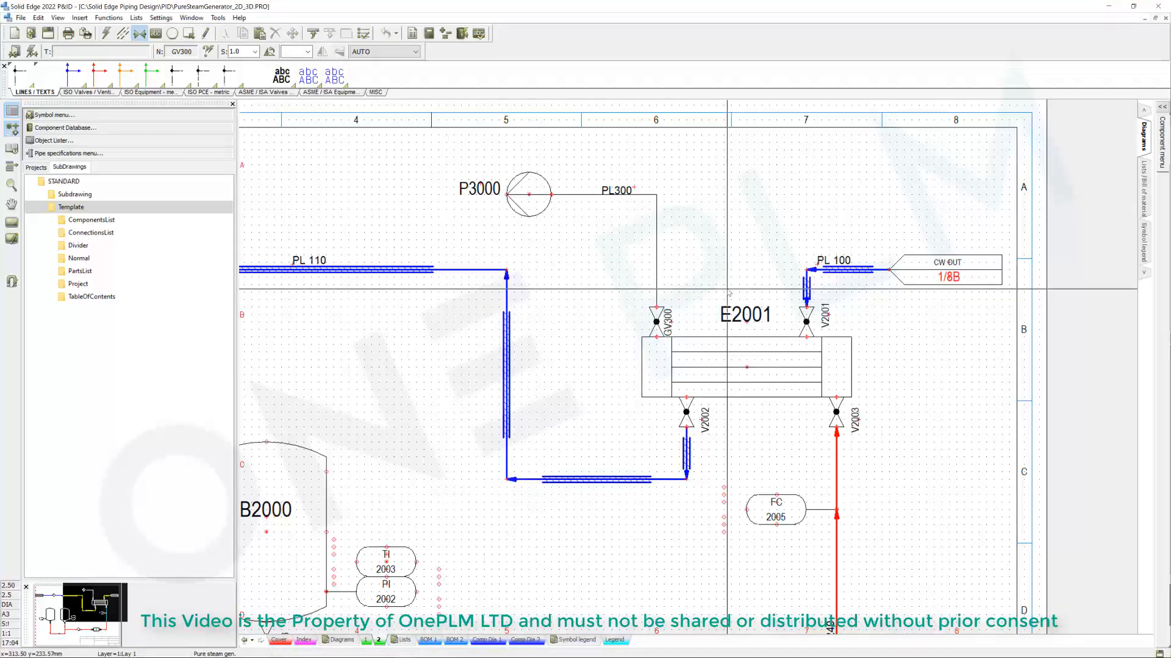
Check the BOM 2 entries for the added pump and valve, and return to the cooling water diagram
scroll(695, 296, "down", 3)
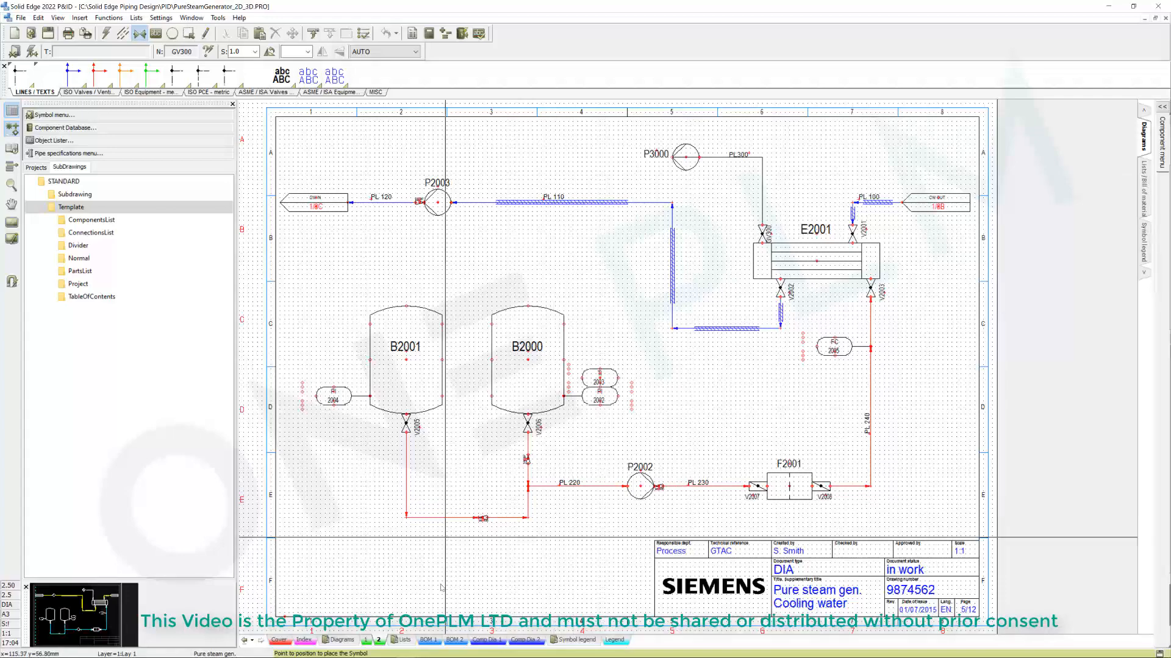
left_click(459, 641)
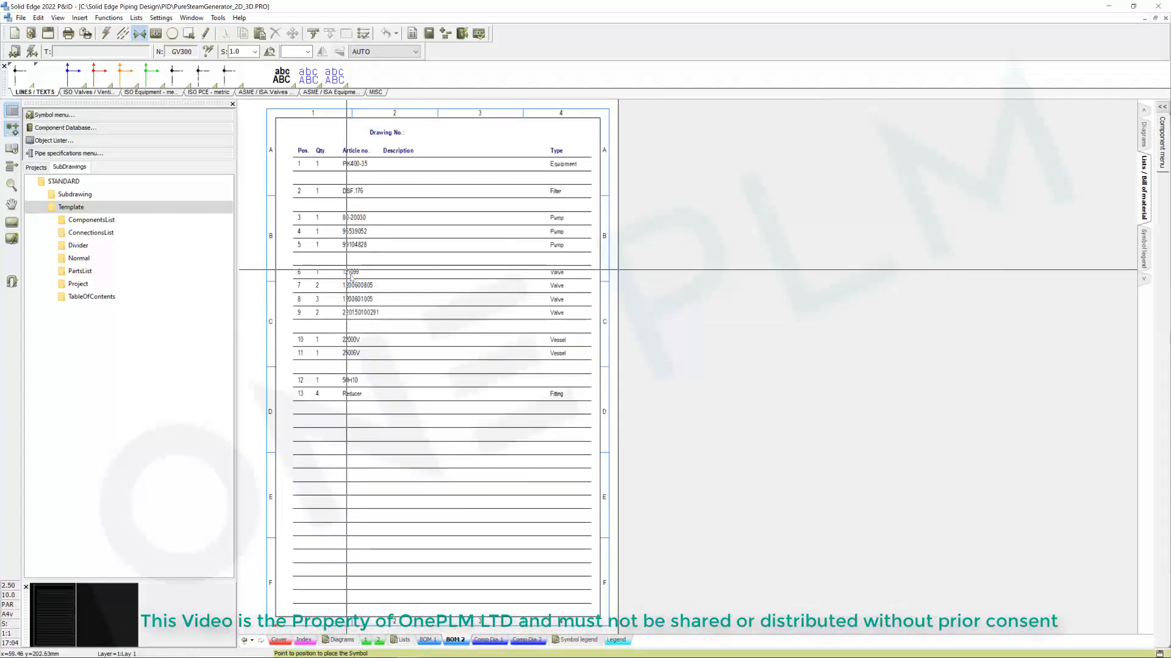
left_click(378, 641)
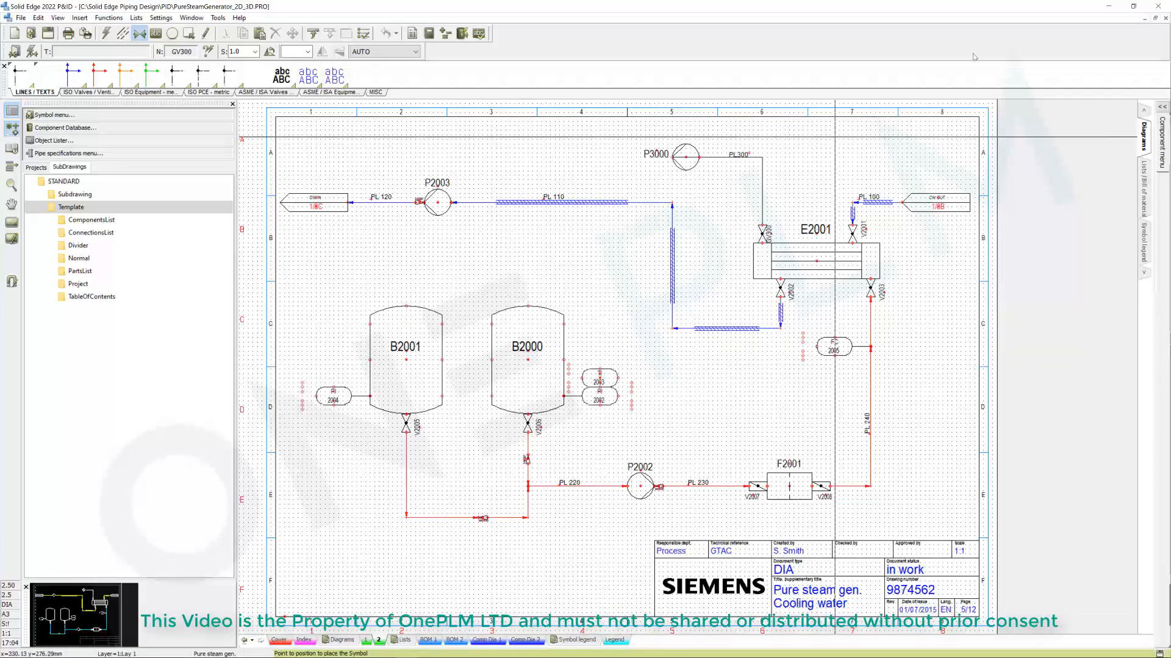
Switch to the CW_Plant assembly in Solid Edge, launch the Piping Design Administrator and open its Piping Design section
left_click(1105, 7)
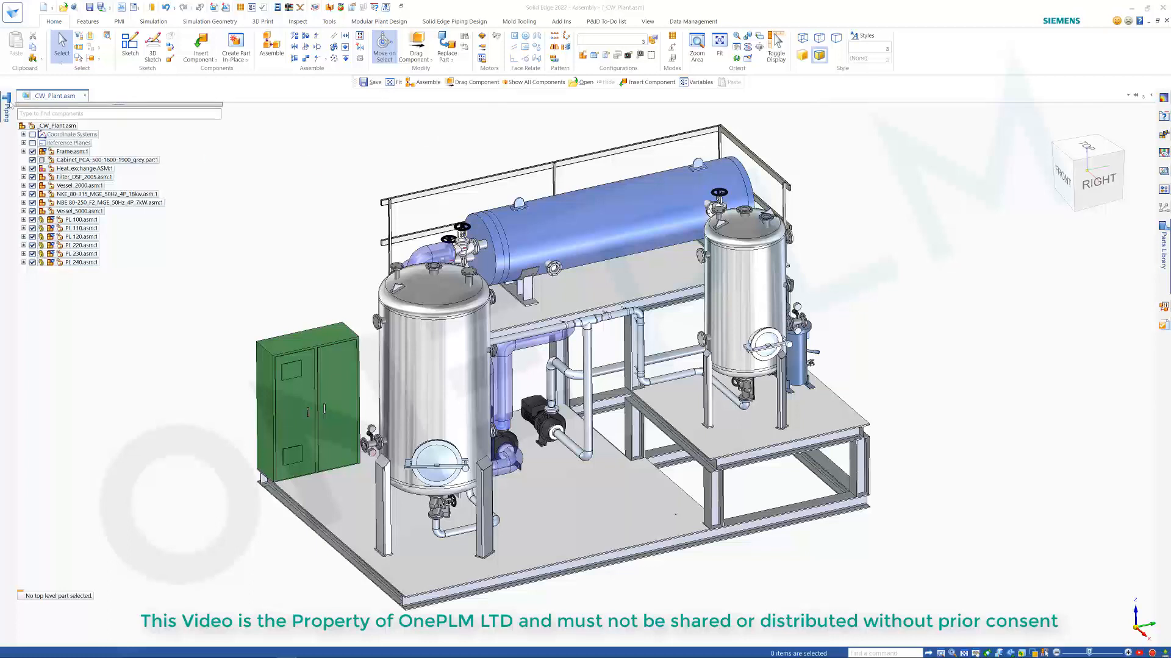
left_click(6, 653)
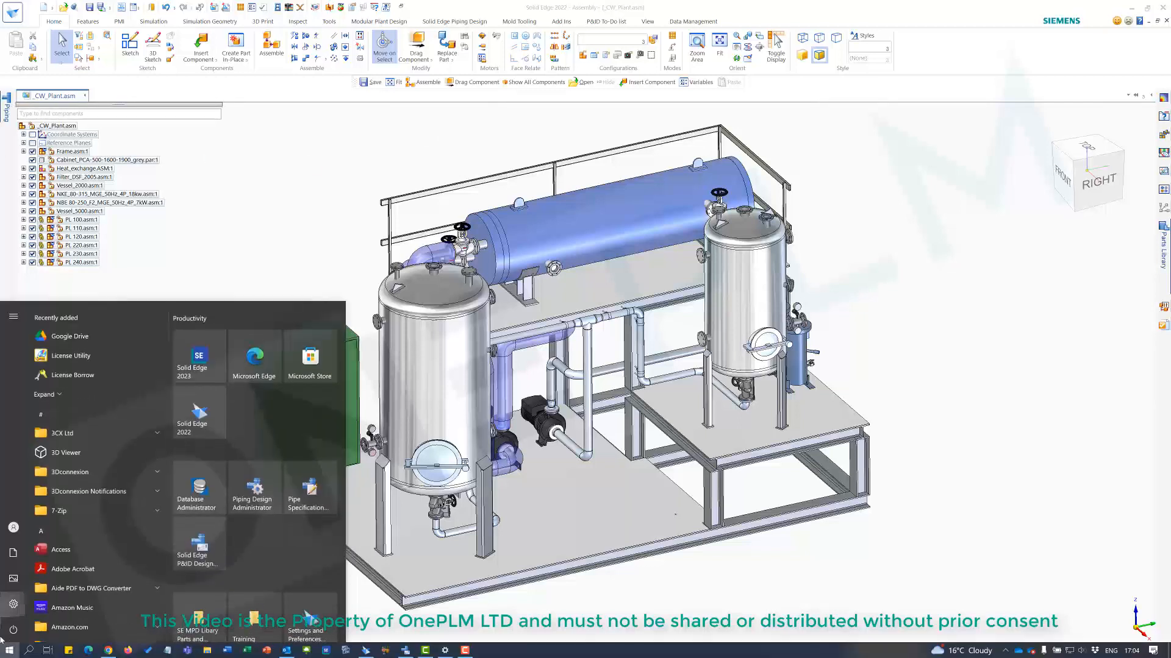
left_click(6, 653)
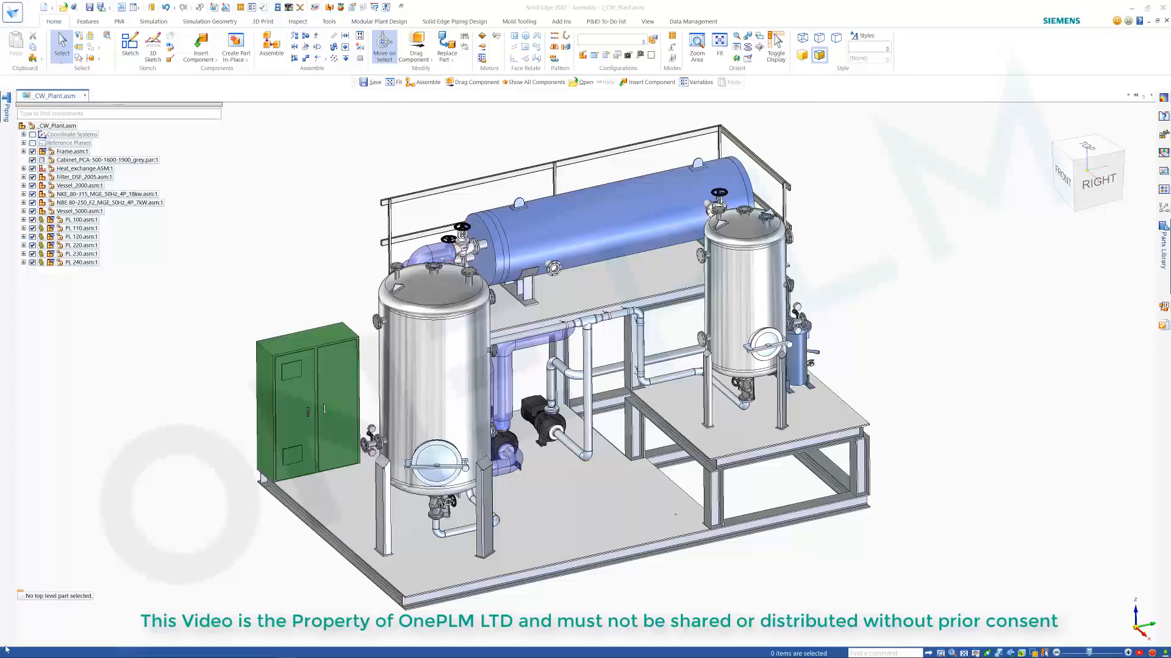
left_click(6, 653)
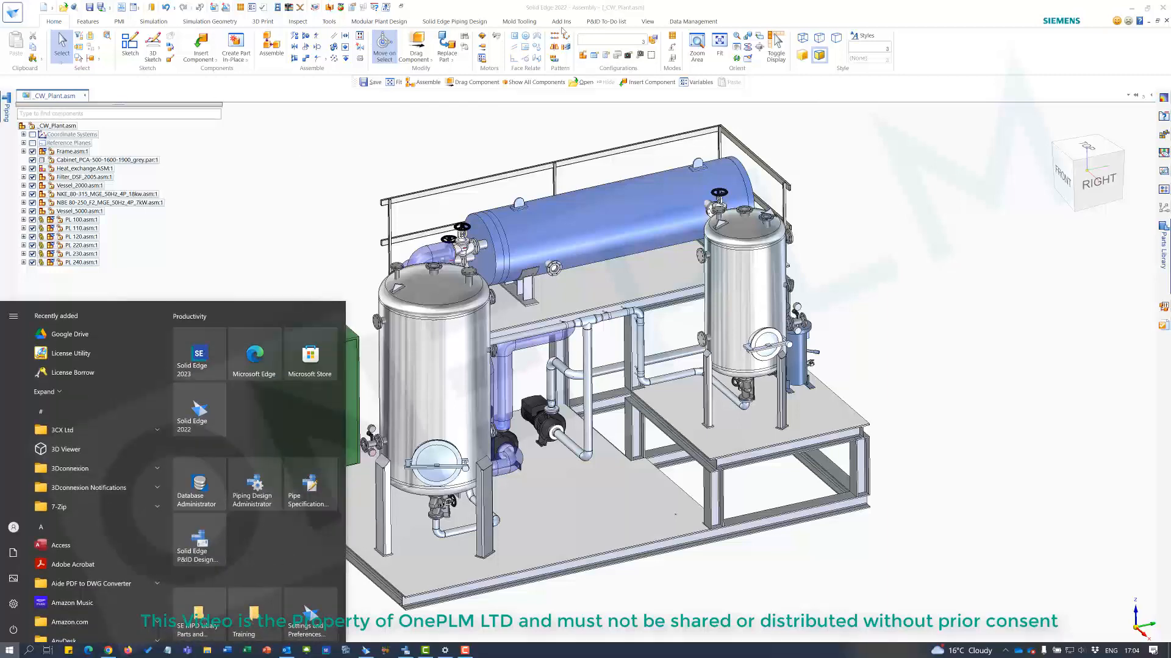
left_click(255, 486)
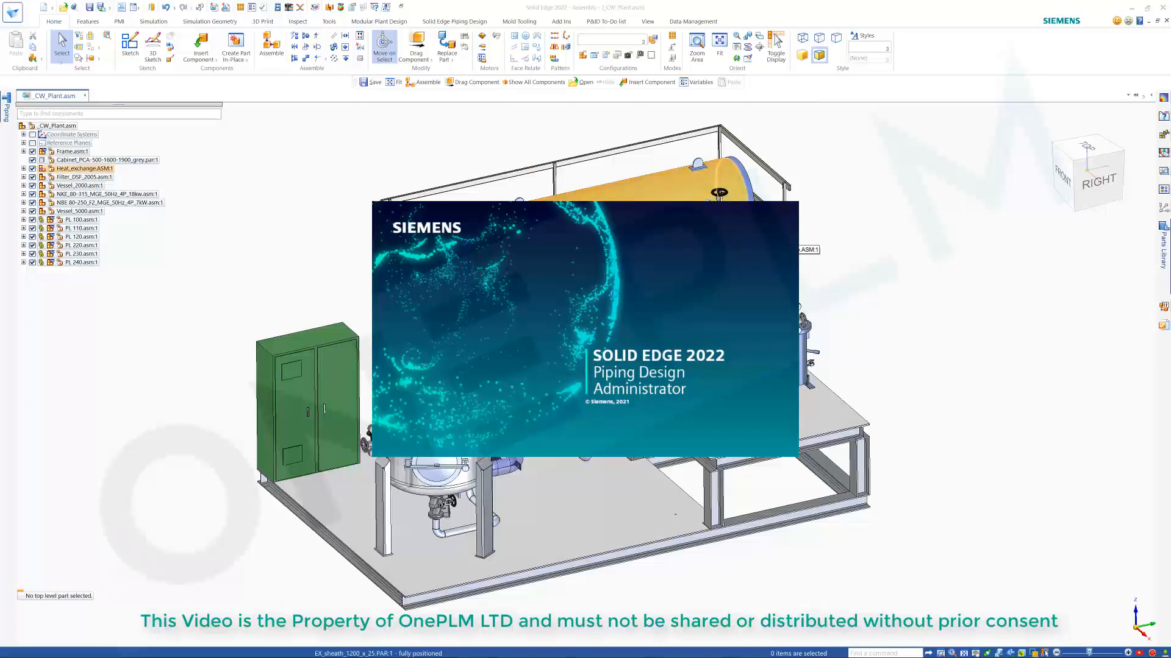
left_click(267, 165)
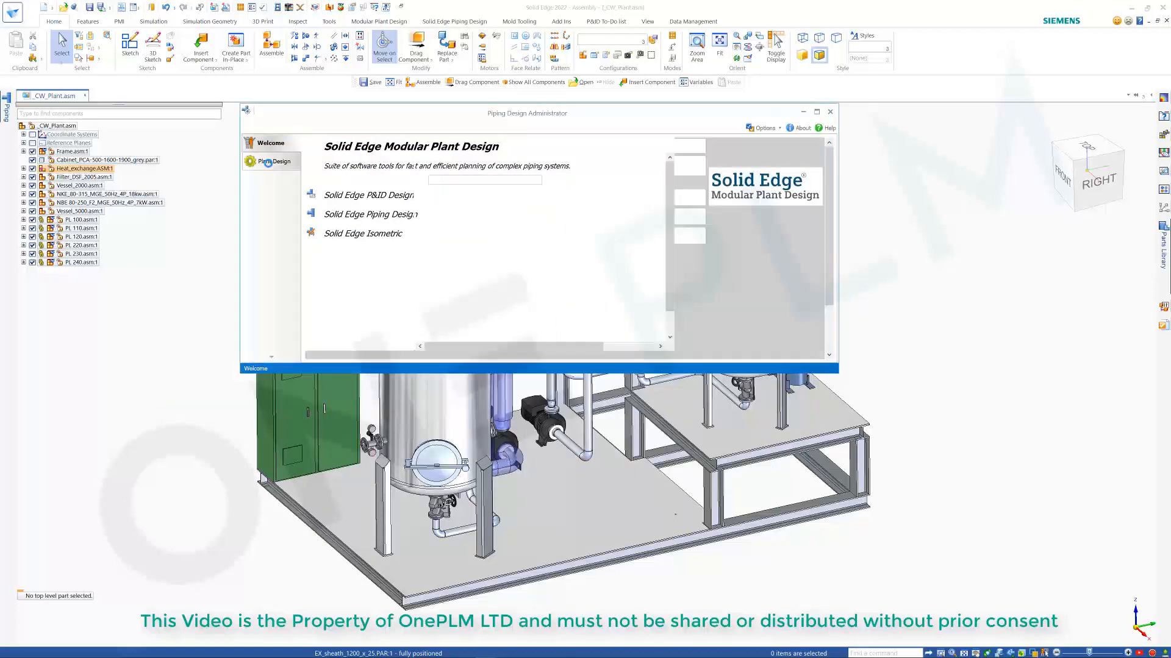
Review the toolbar settings in the Piping Design Administrator, close it, and look over the plant design, piping and P&ID To-Do List commands
left_click(341, 185)
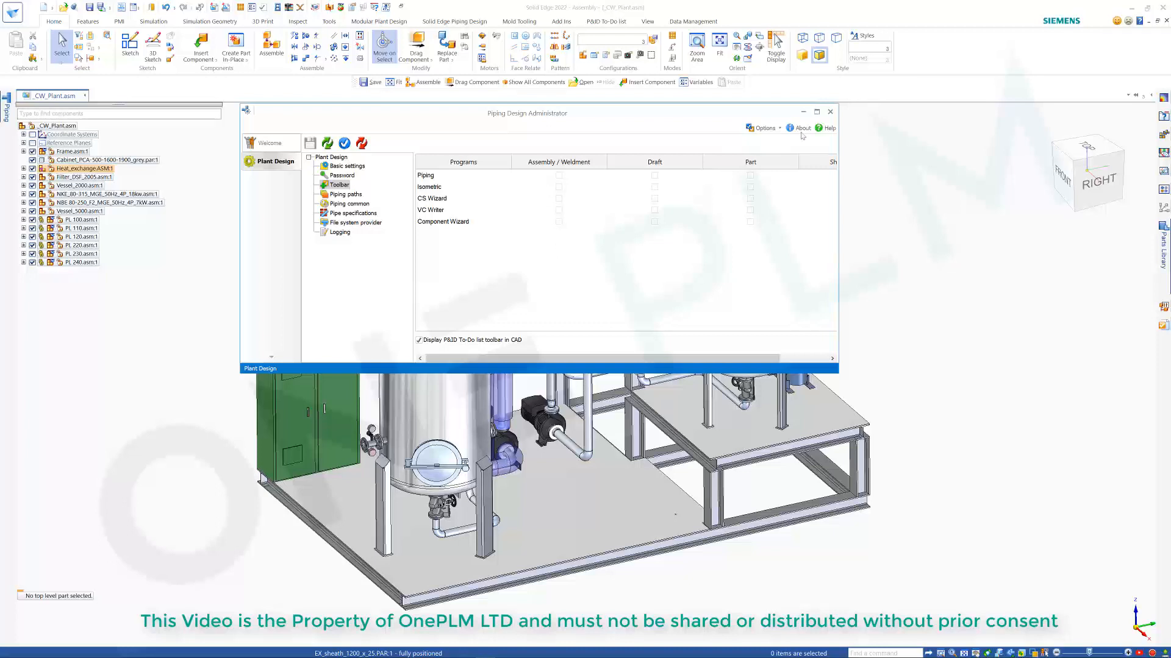
left_click(830, 111)
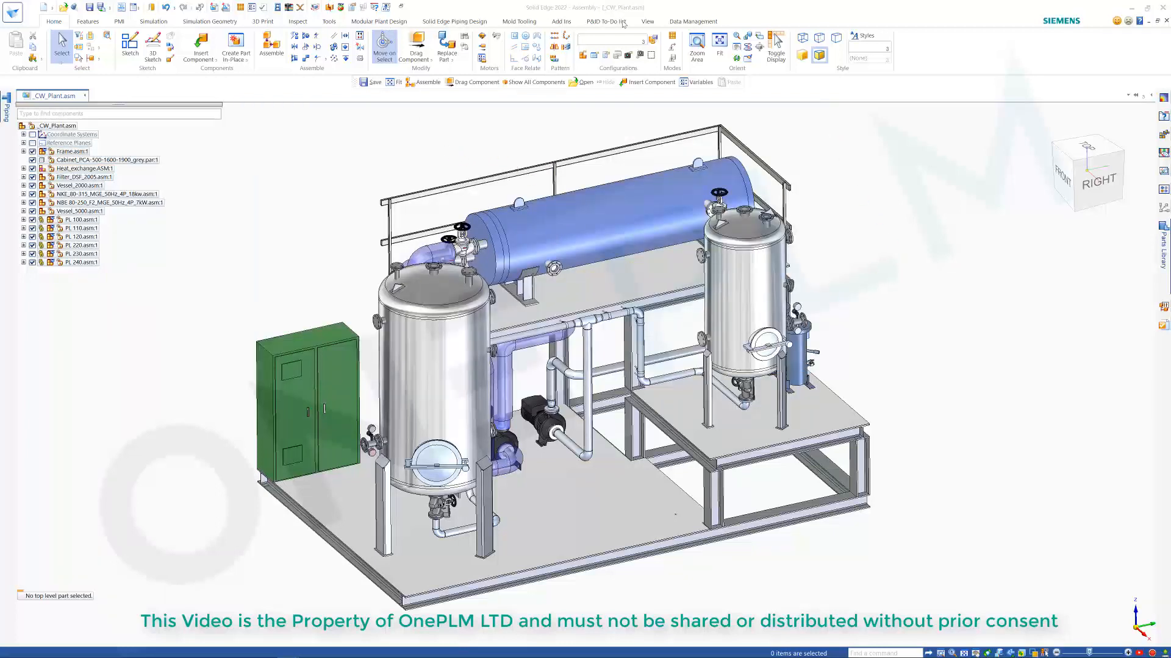
left_click(378, 23)
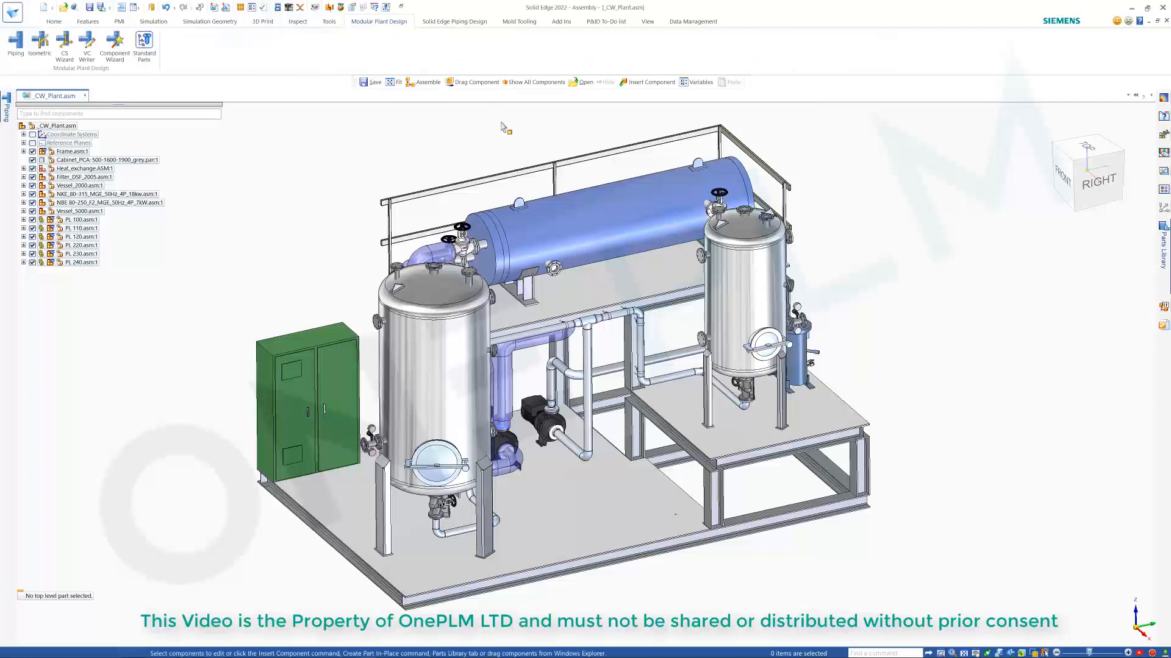
left_click(466, 23)
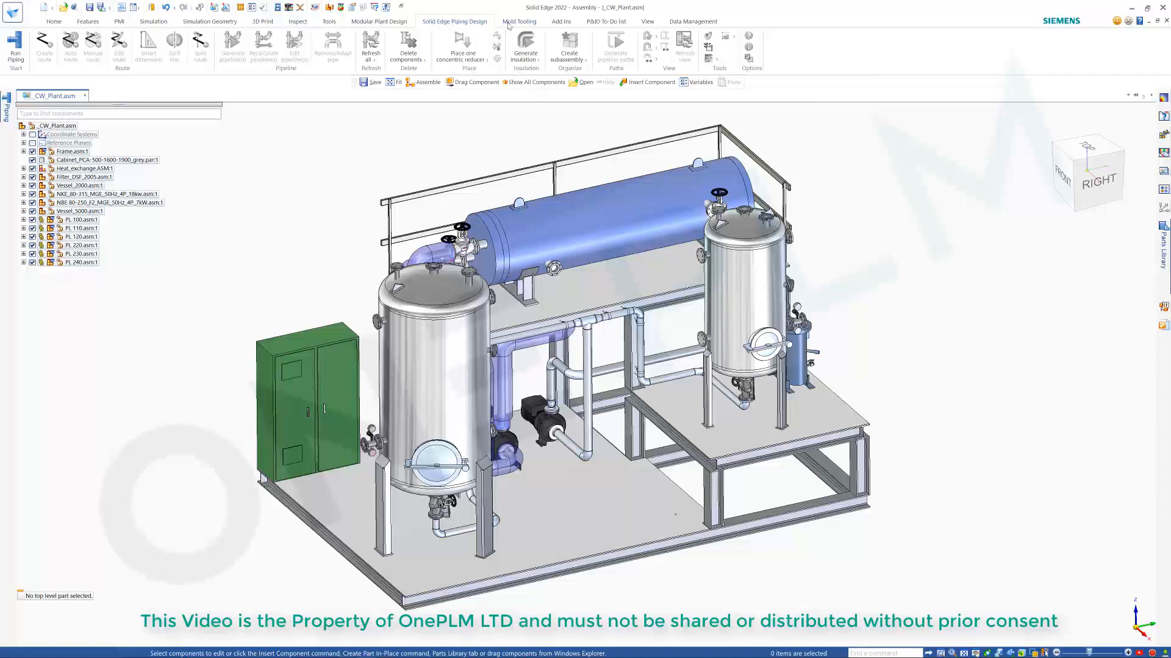
left_click(602, 22)
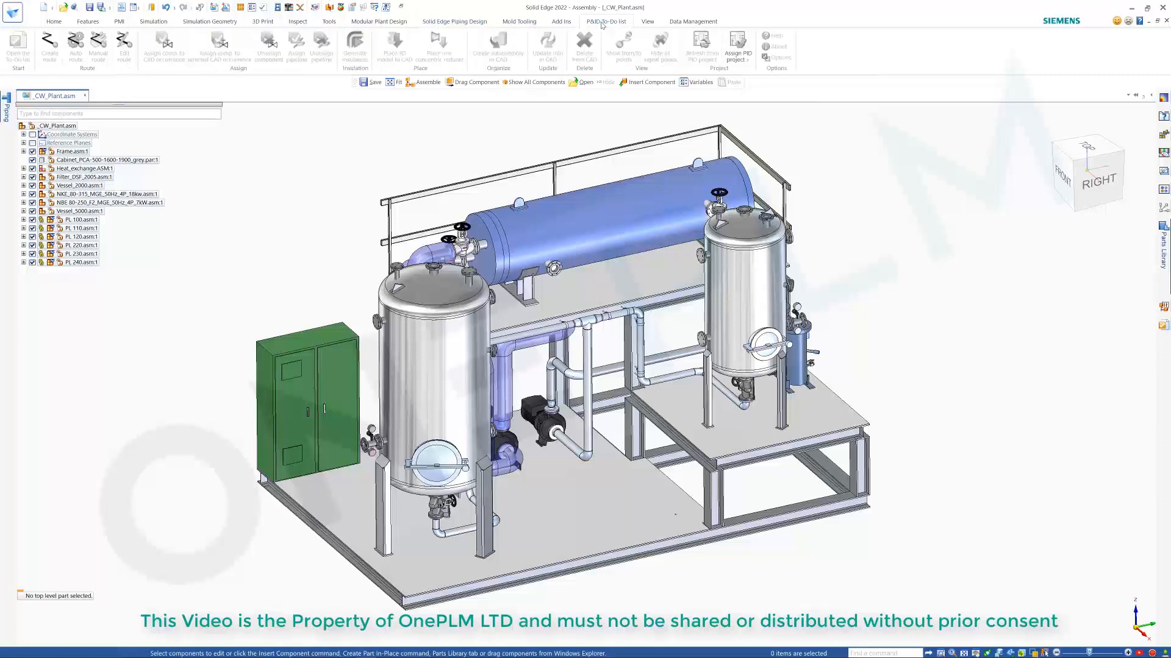
Start Piping and open the P&ID To-Do List, agreeing to read the whole assembly structure for pipeline PL300_100
left_click(458, 22)
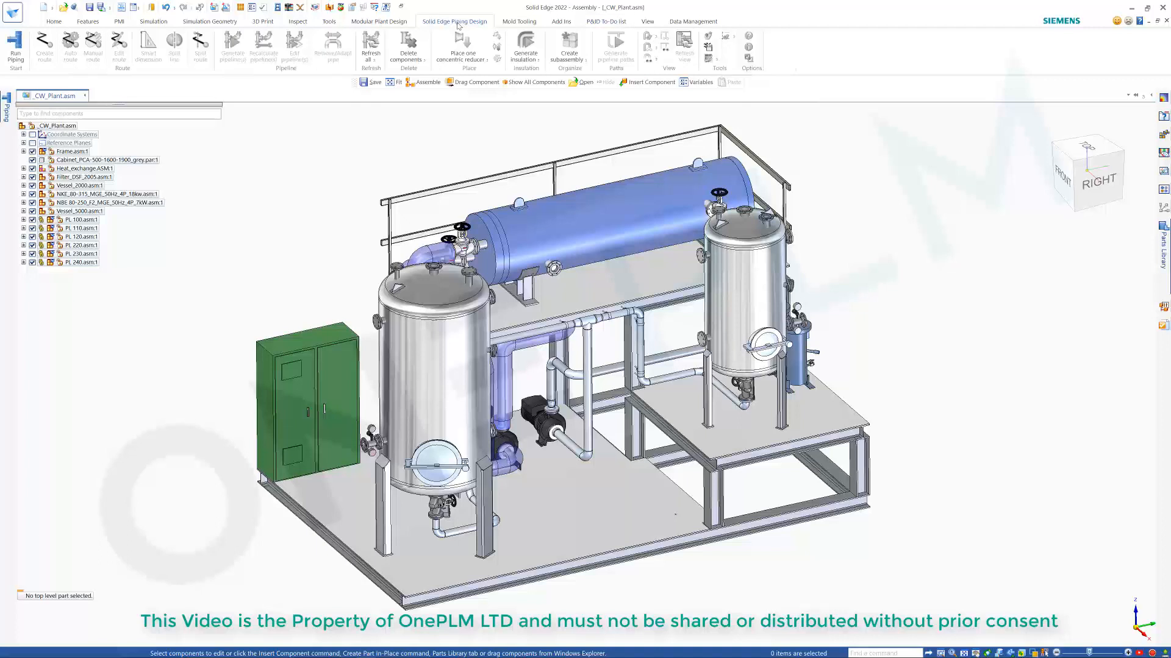
left_click(15, 44)
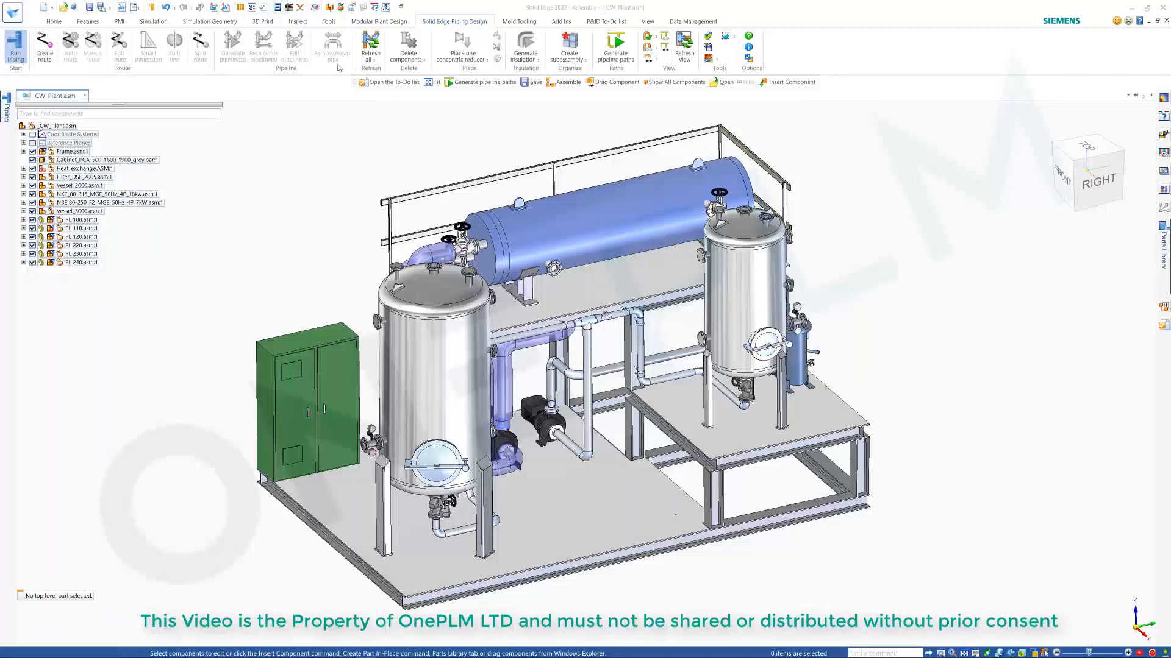
left_click(606, 22)
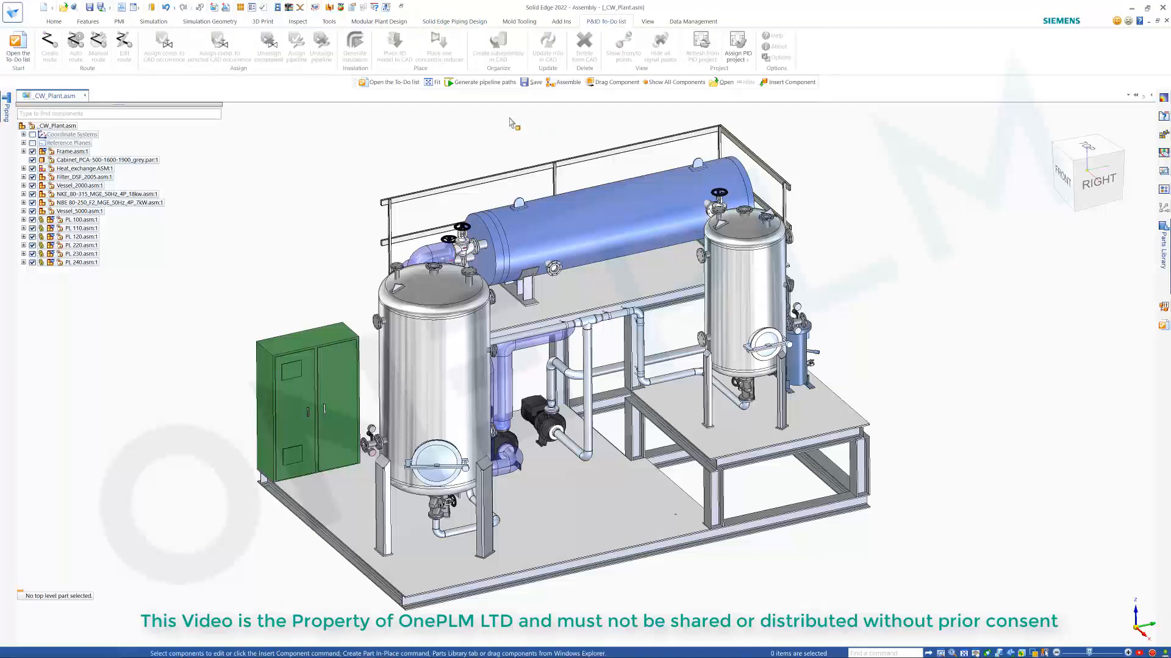
left_click(17, 44)
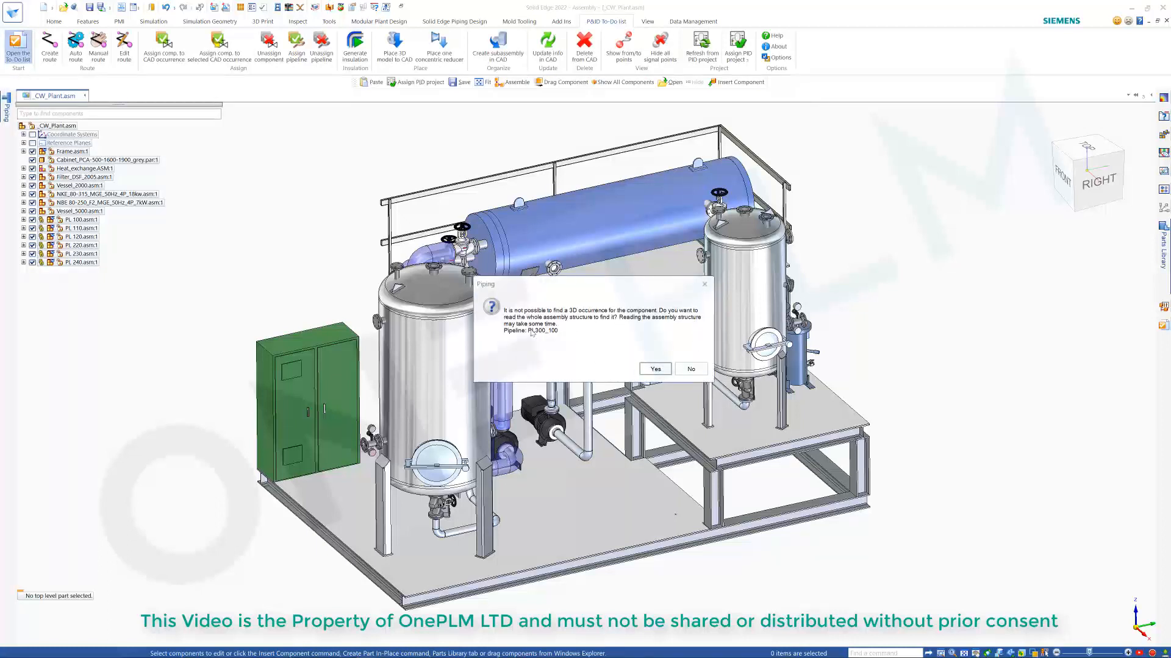
left_click(655, 369)
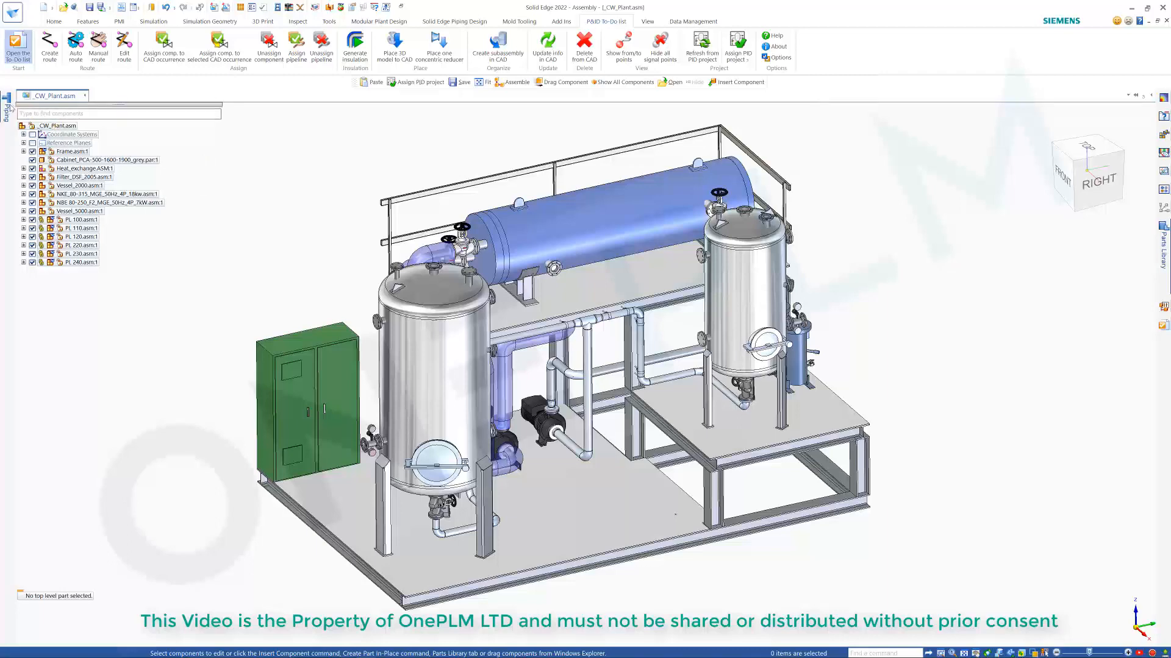
Keep the Piping pane and the P&ID To-Do List docked beside the model, acknowledging the notice about deleted components
left_click(7, 109)
left_click(214, 94)
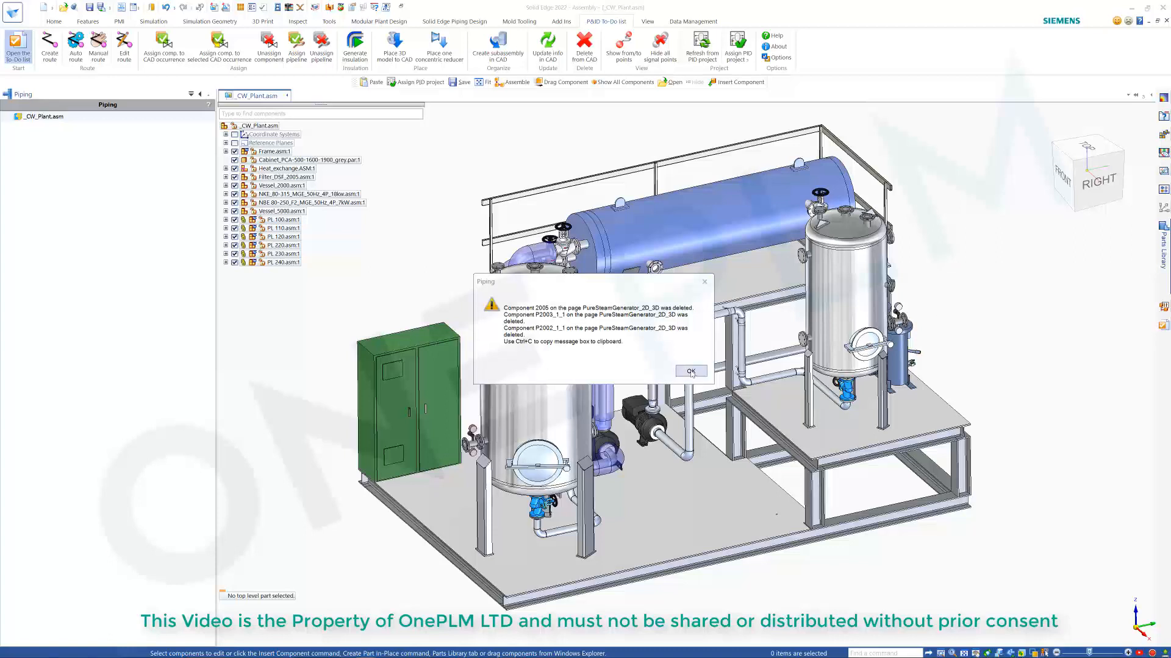
left_click(692, 372)
left_click(1163, 326)
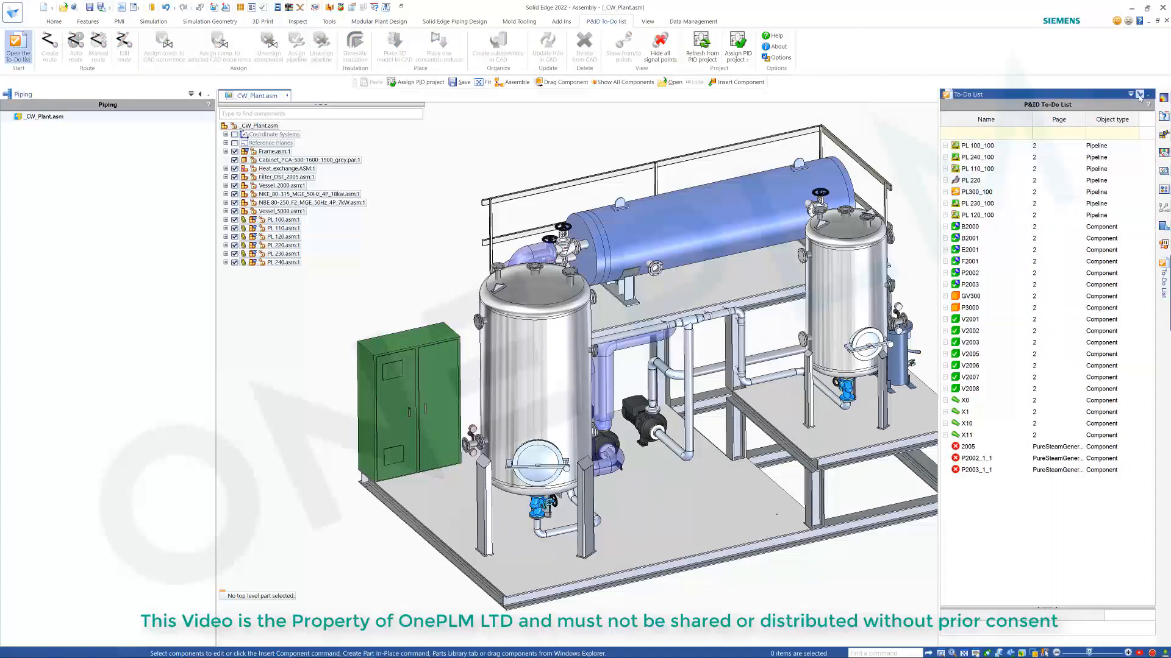
left_click(1131, 94)
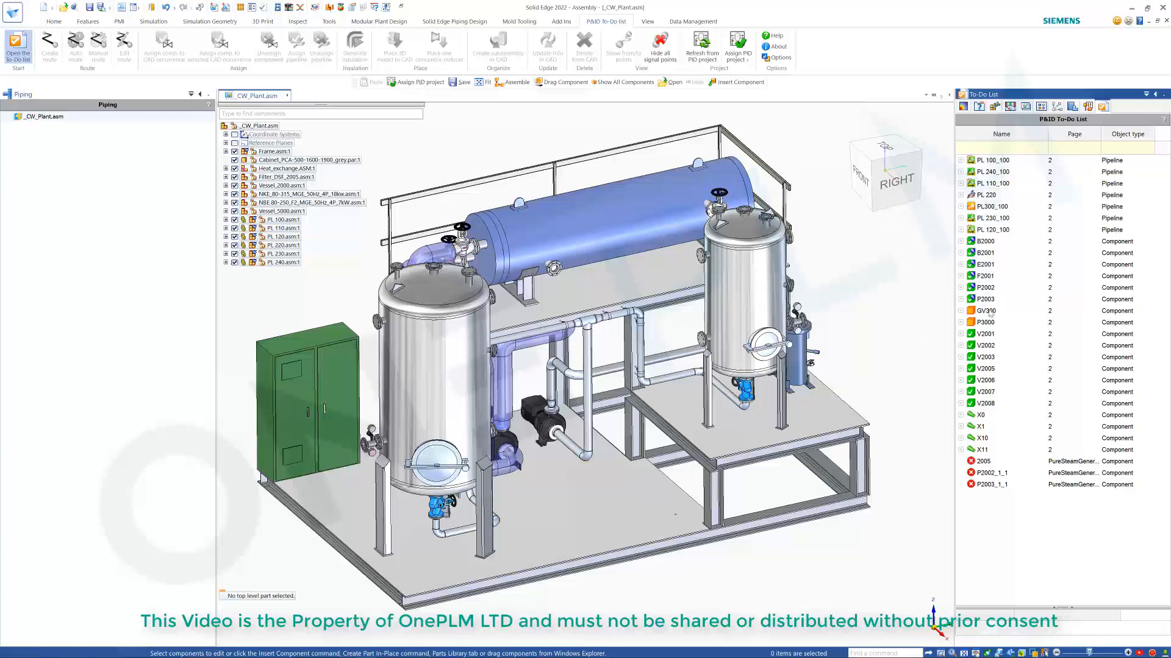
scroll(870, 285, "down", 1)
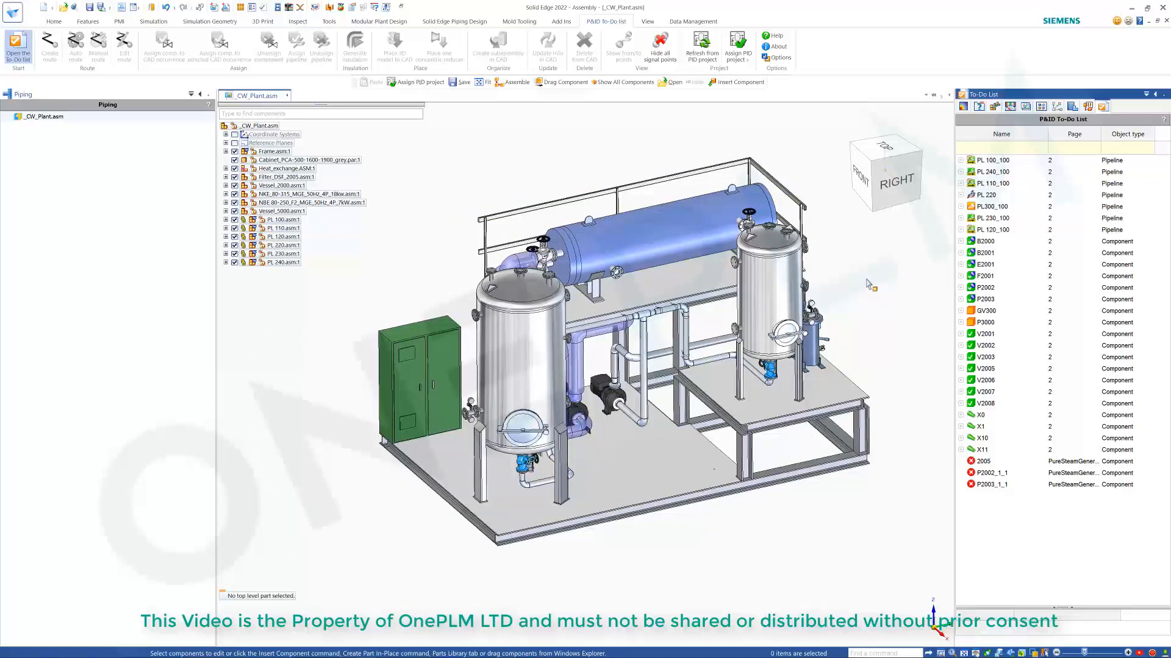
scroll(603, 139, "up", 1)
scroll(837, 221, "up", 3)
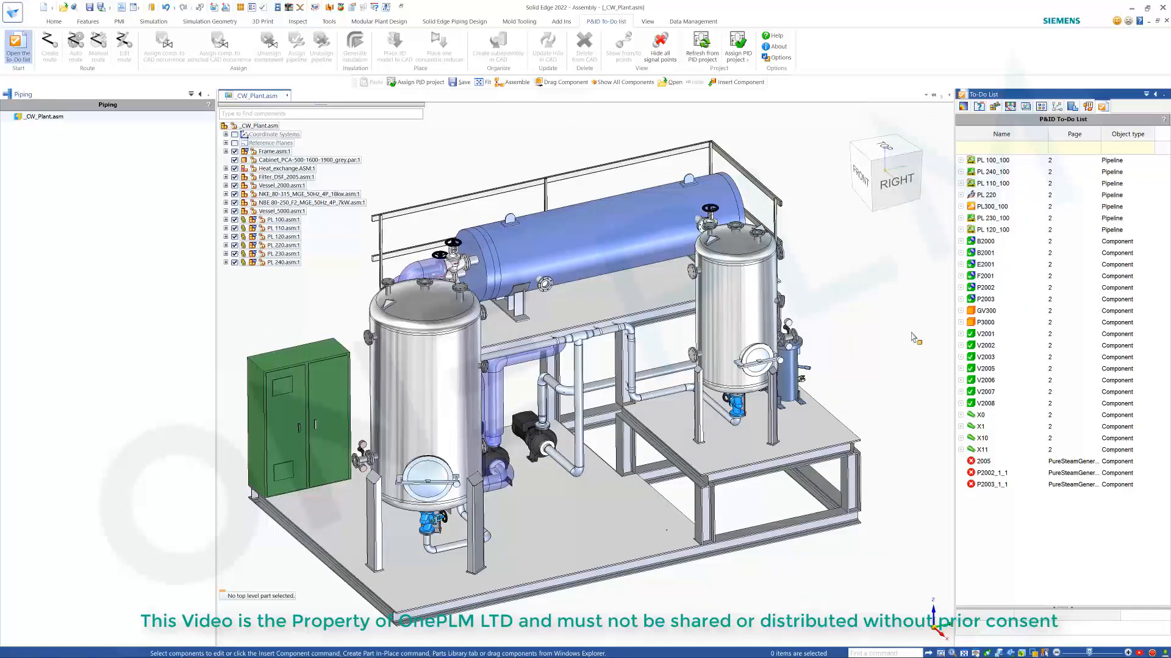
scroll(867, 316, "down", 3)
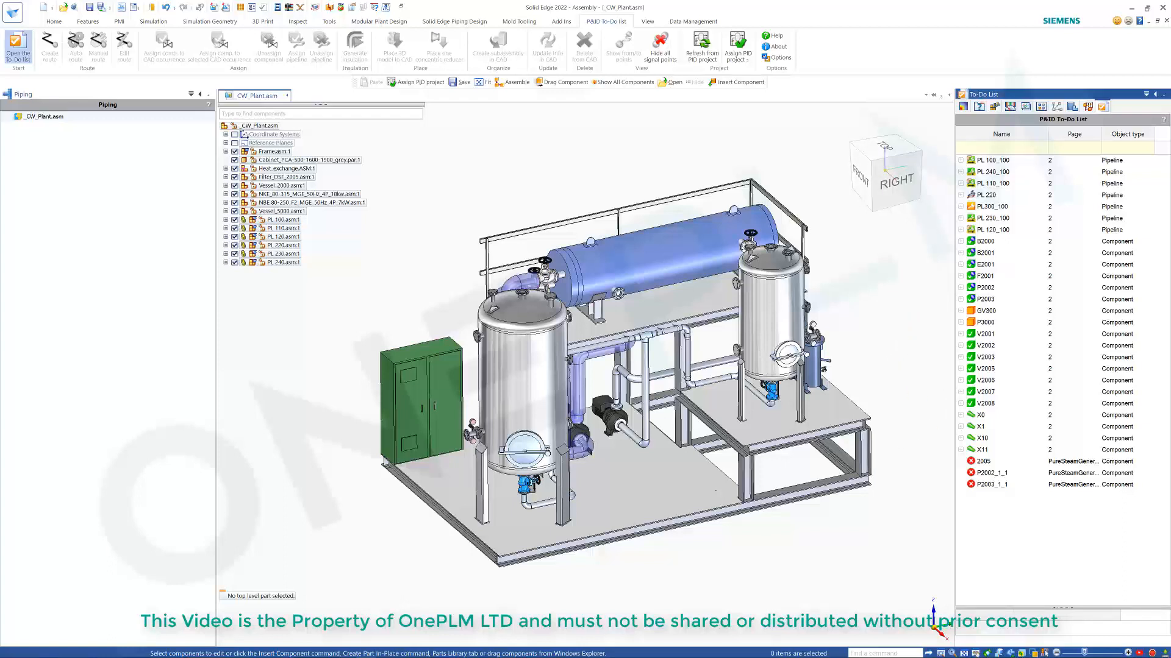
Launch the Standard Parts Database Administrator, check that SE_P_and_ID is the working database, and close it
mouse_move(83, 650)
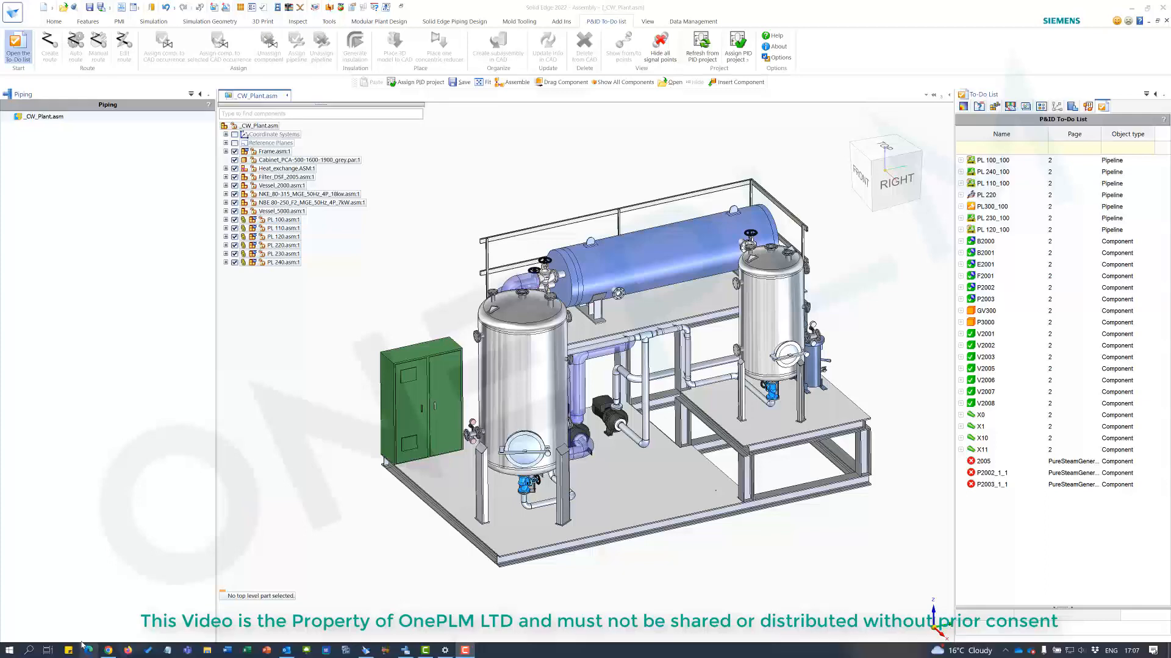
left_click(31, 651)
left_click(201, 485)
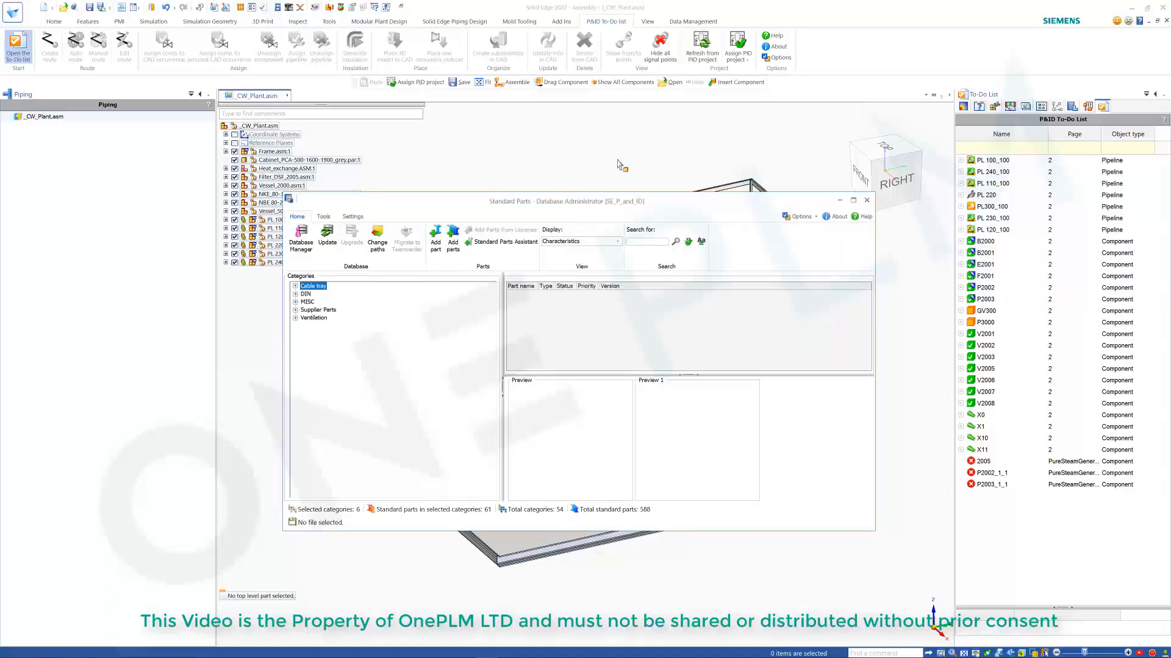
left_click(301, 235)
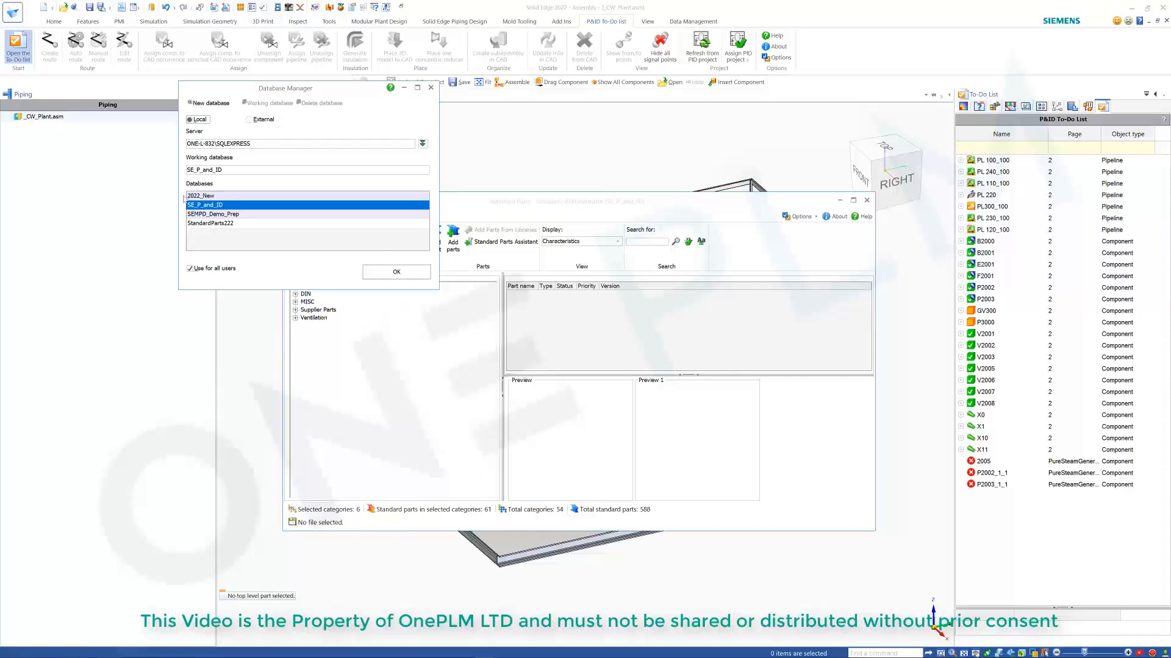
left_click(208, 224)
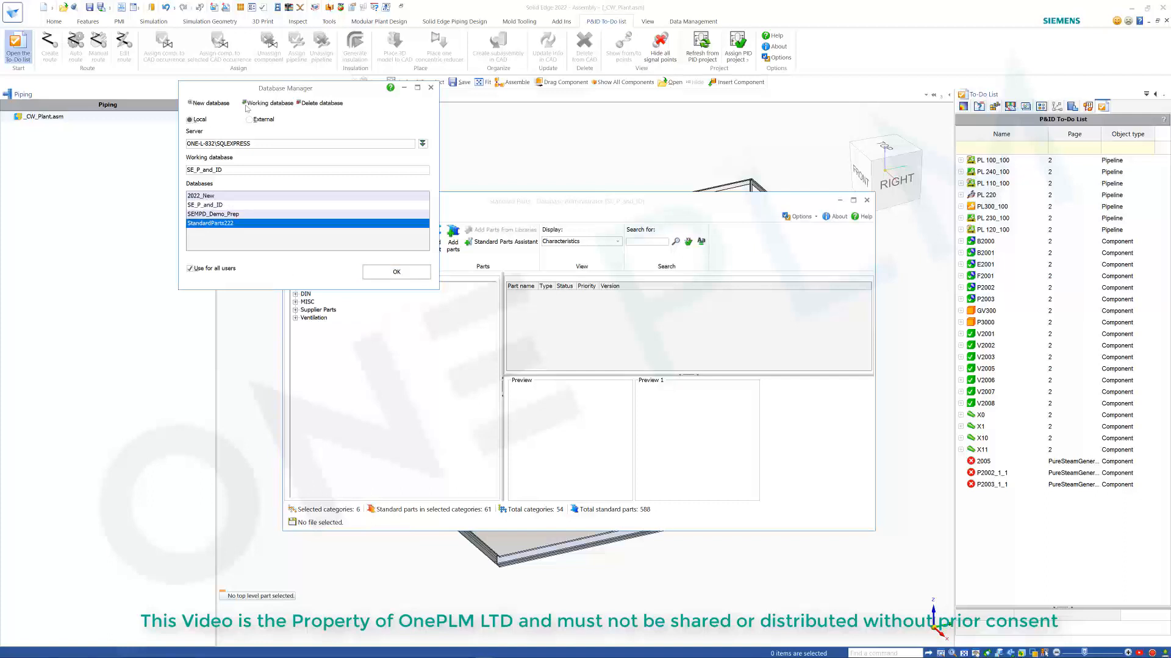
left_click(202, 207)
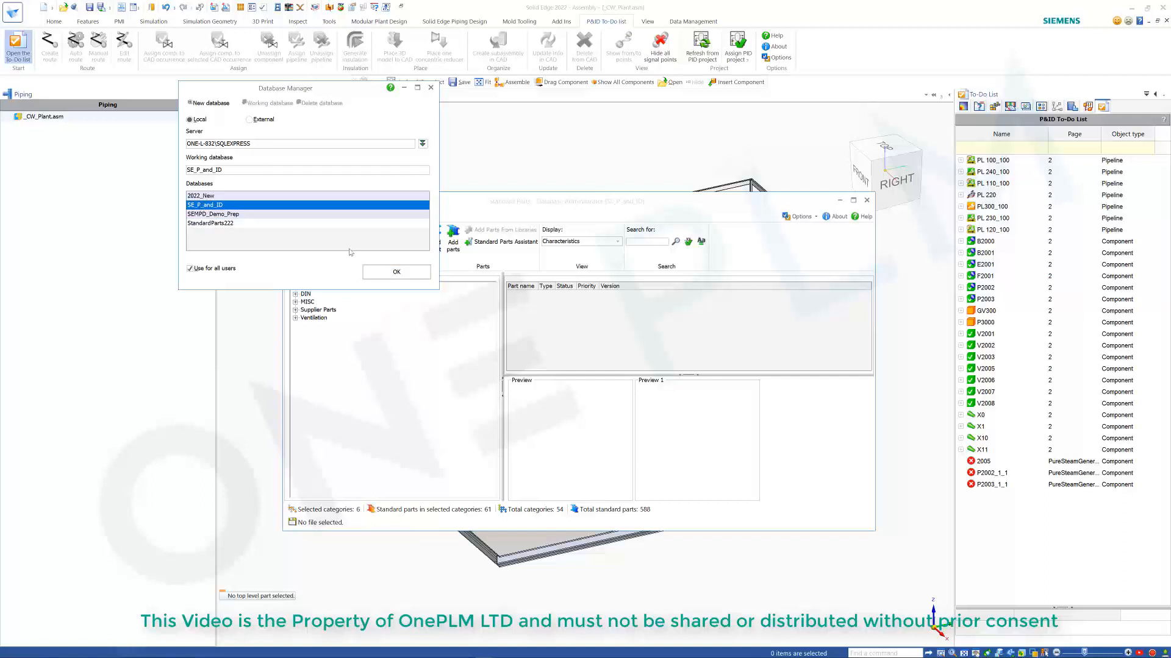
left_click(381, 272)
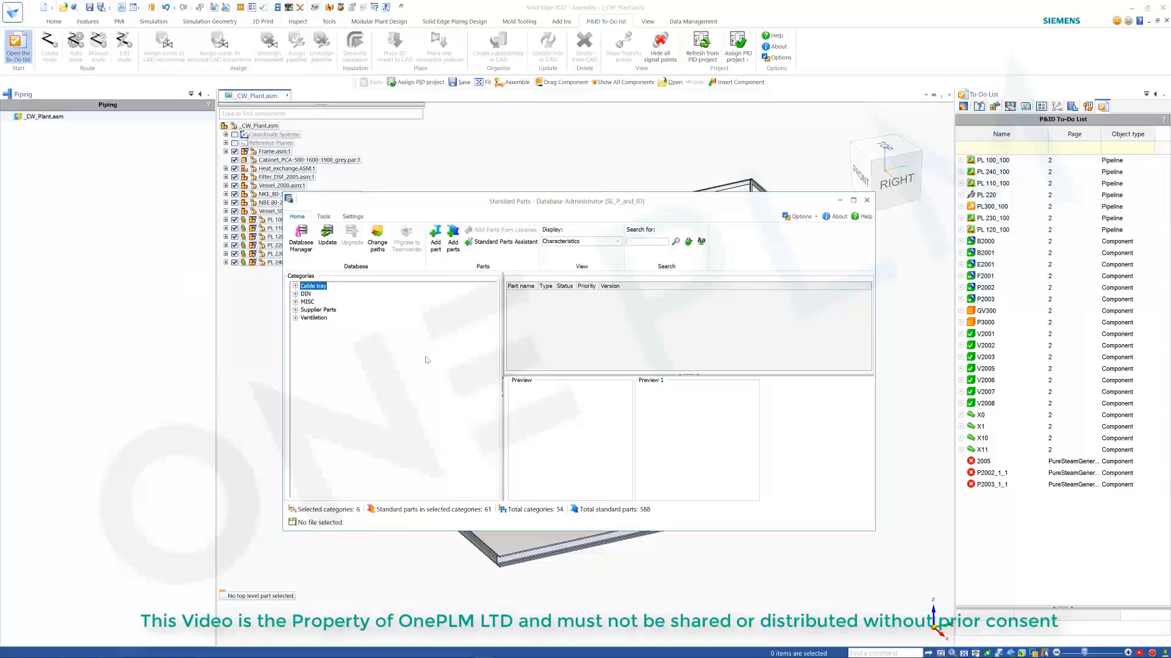
left_click(866, 201)
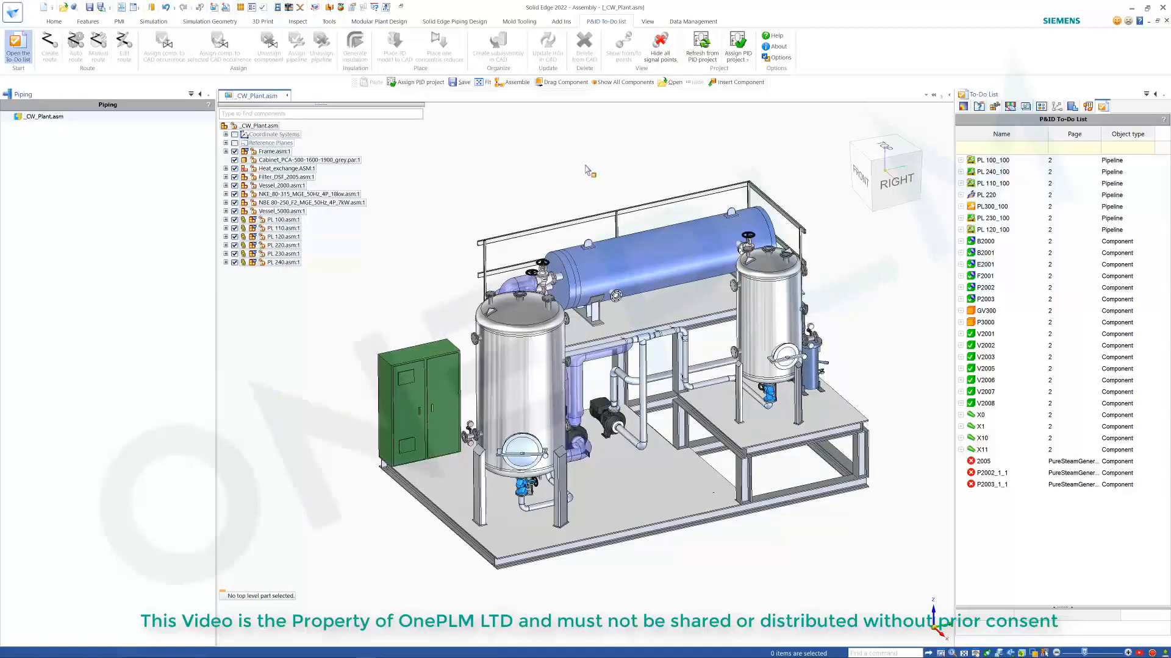
View the Parts Library and the Standard Parts Part Finder, and return to the P&ID To-Do List
left_click(1073, 107)
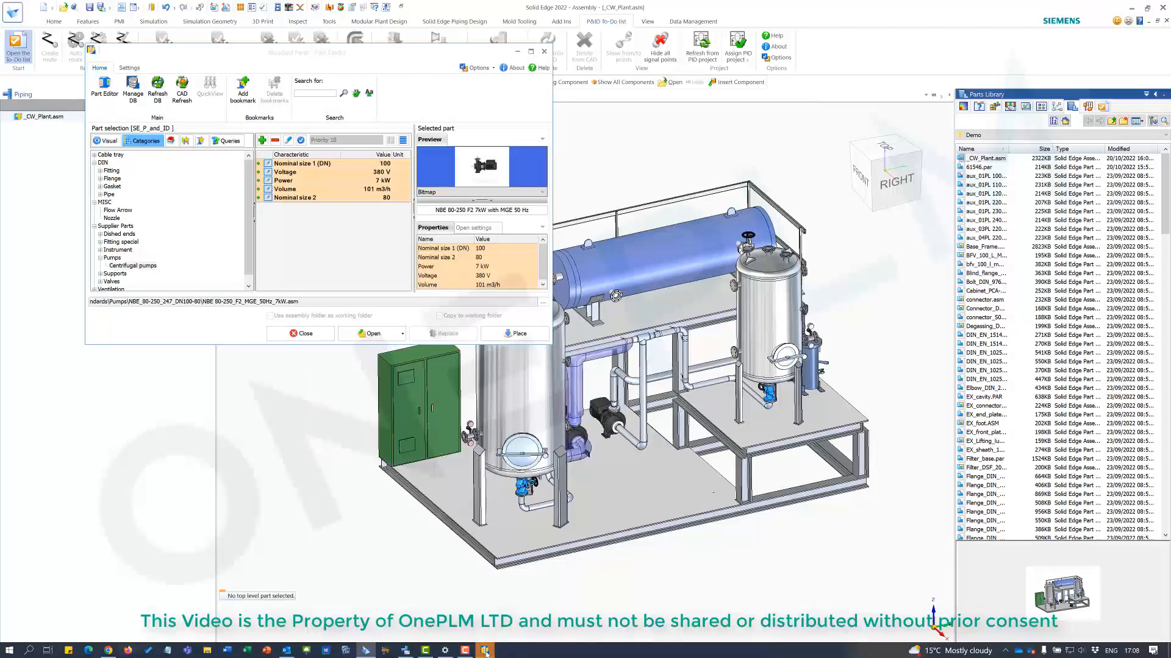
left_click(483, 651)
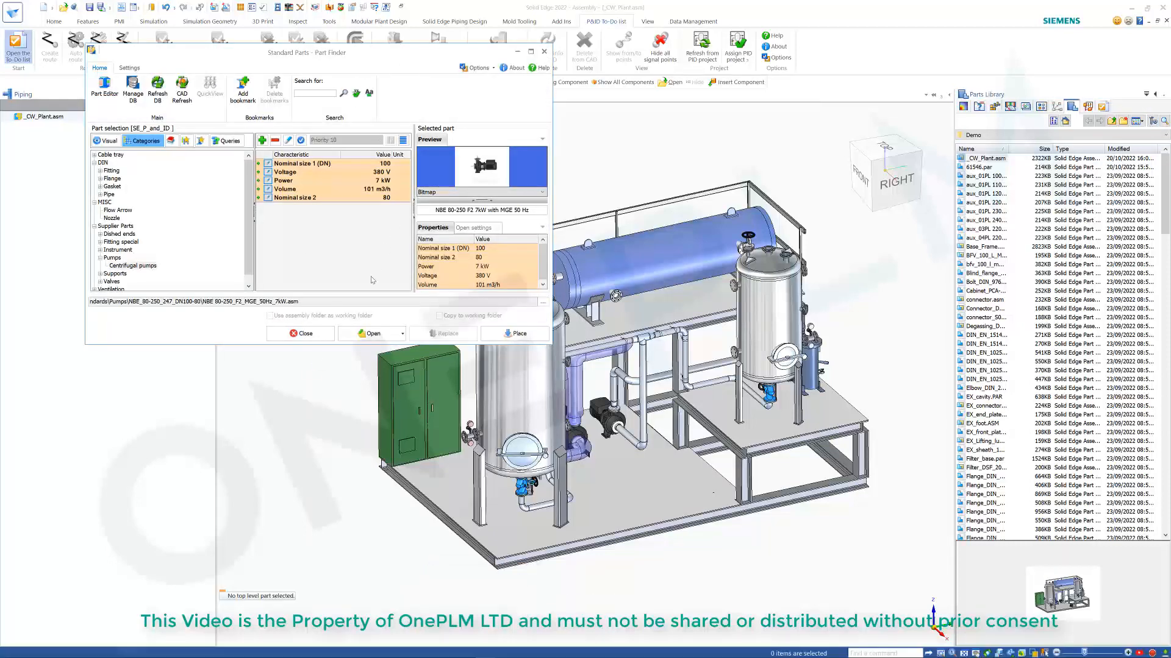
left_click(519, 54)
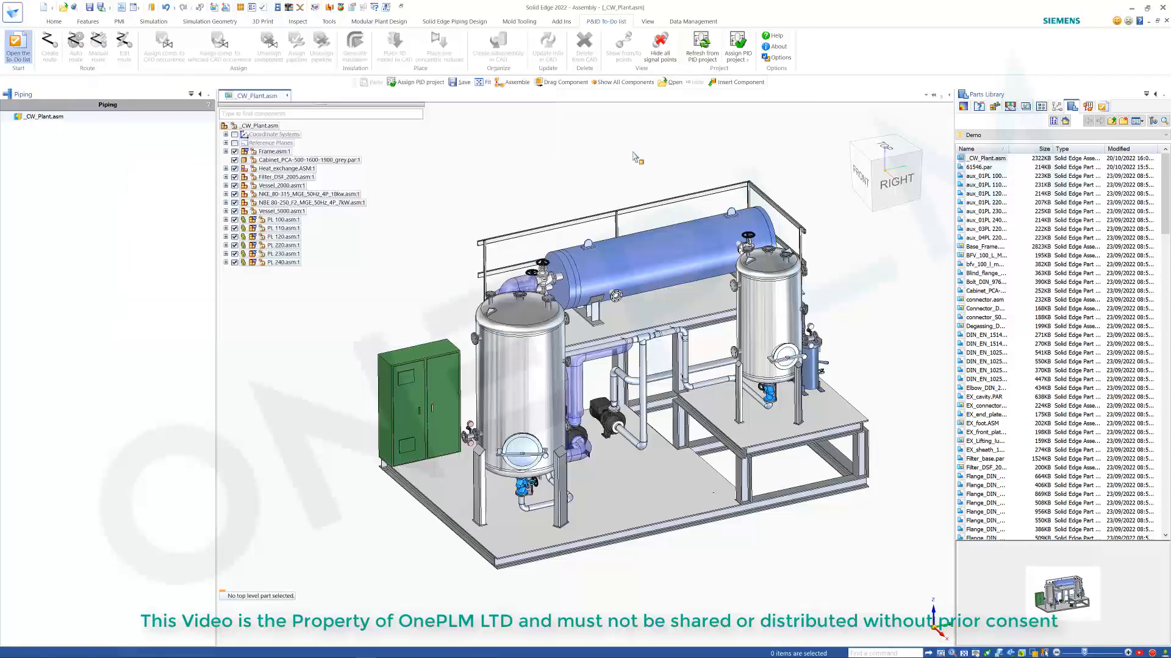
left_click(1102, 108)
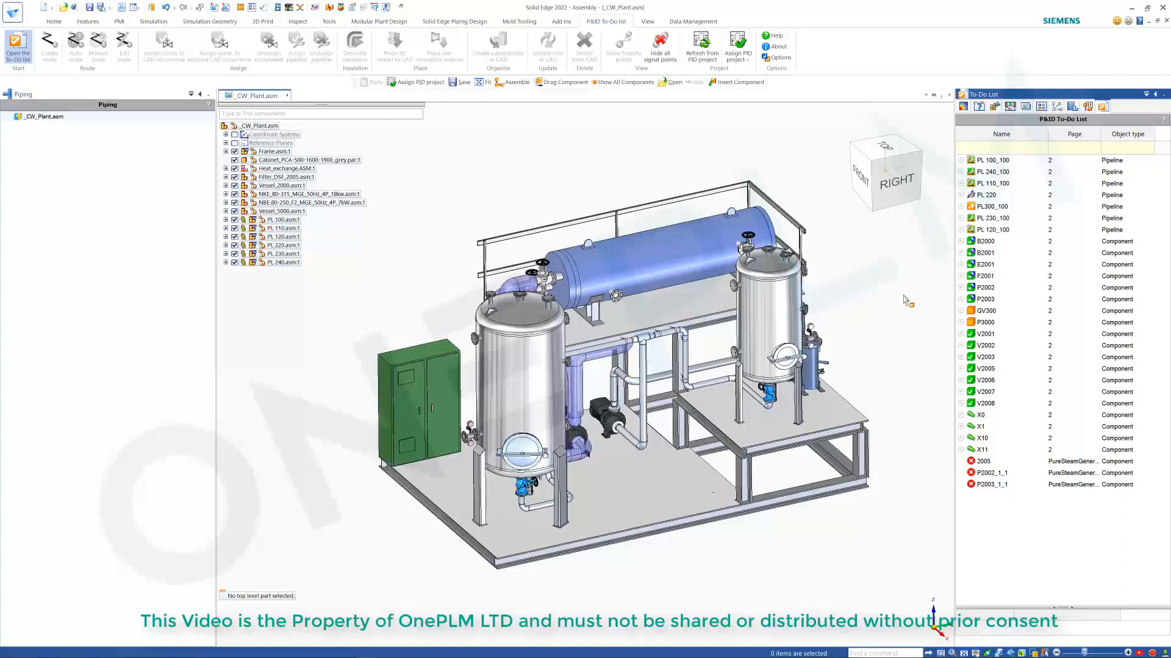
Place the 3D model for pump P3000 in the assembly, choosing the NBE 80-250 F2 7kW with MGE 50 Hz centrifugal pump manually
left_click(981, 323)
right_click(982, 325)
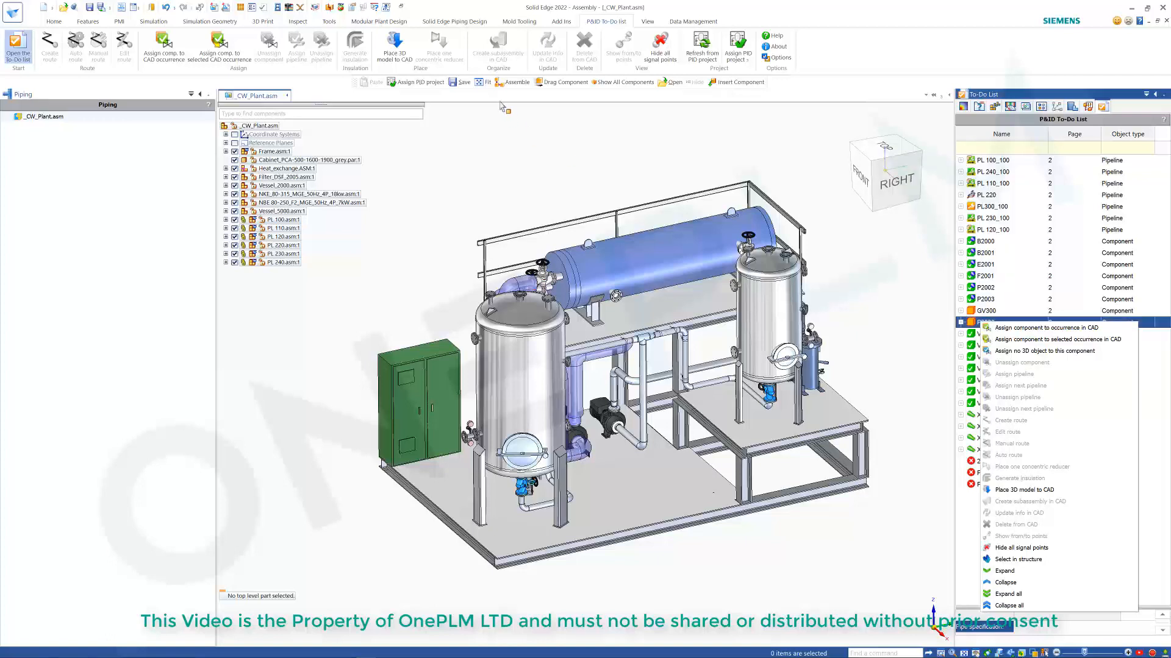
left_click(394, 43)
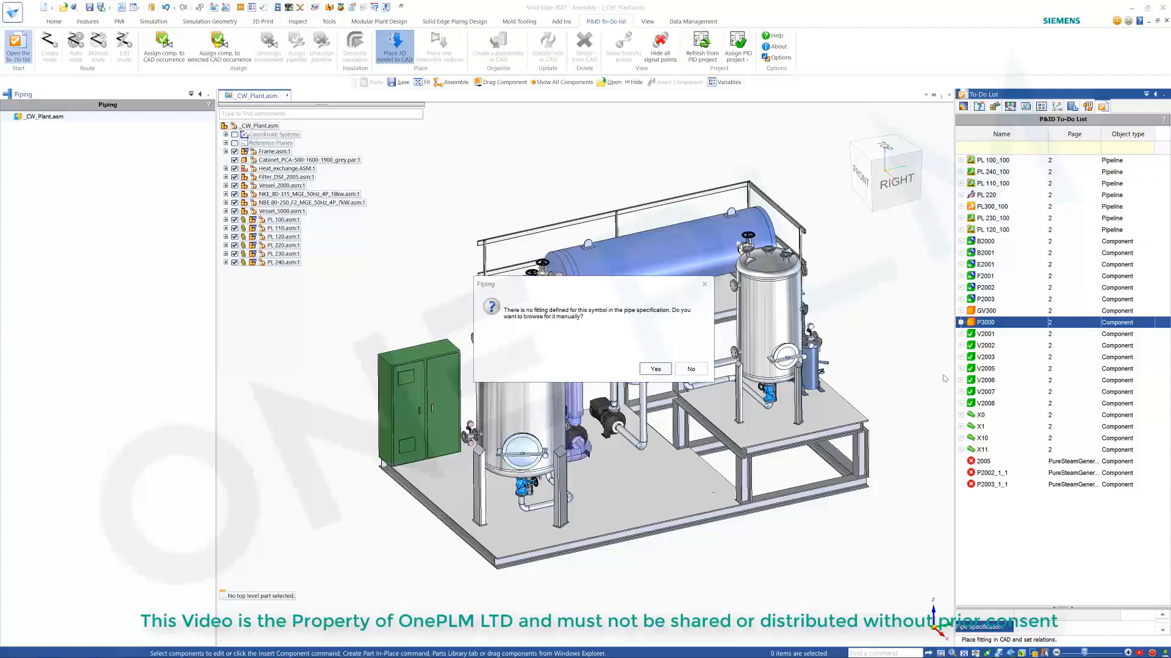
left_click(654, 370)
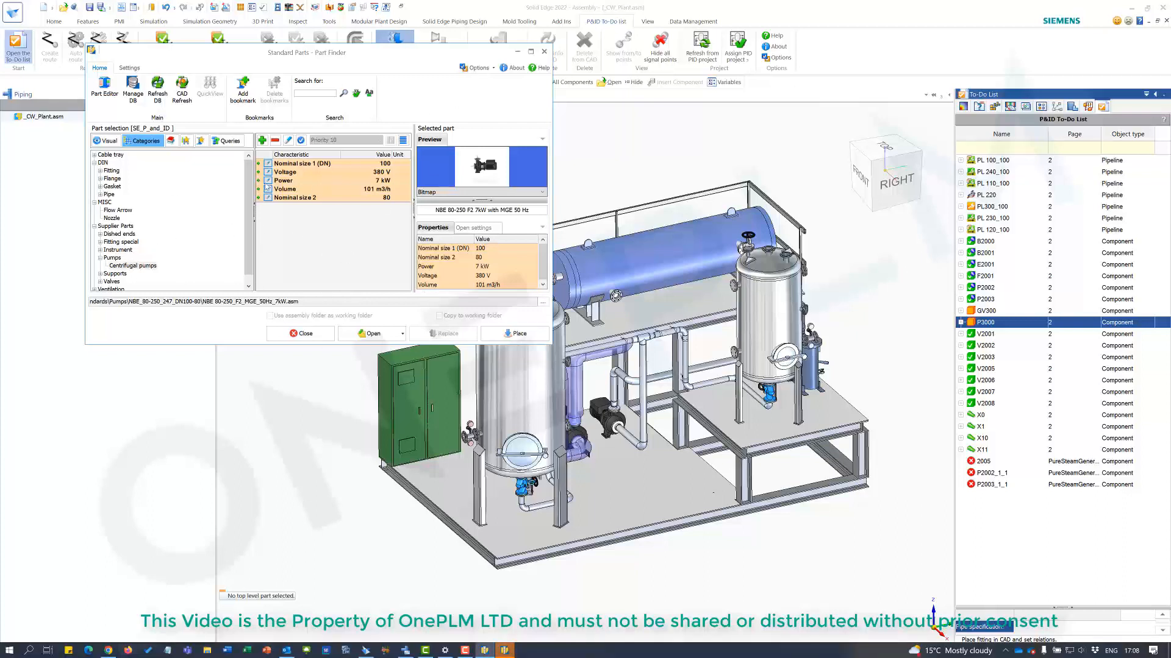
left_click(515, 333)
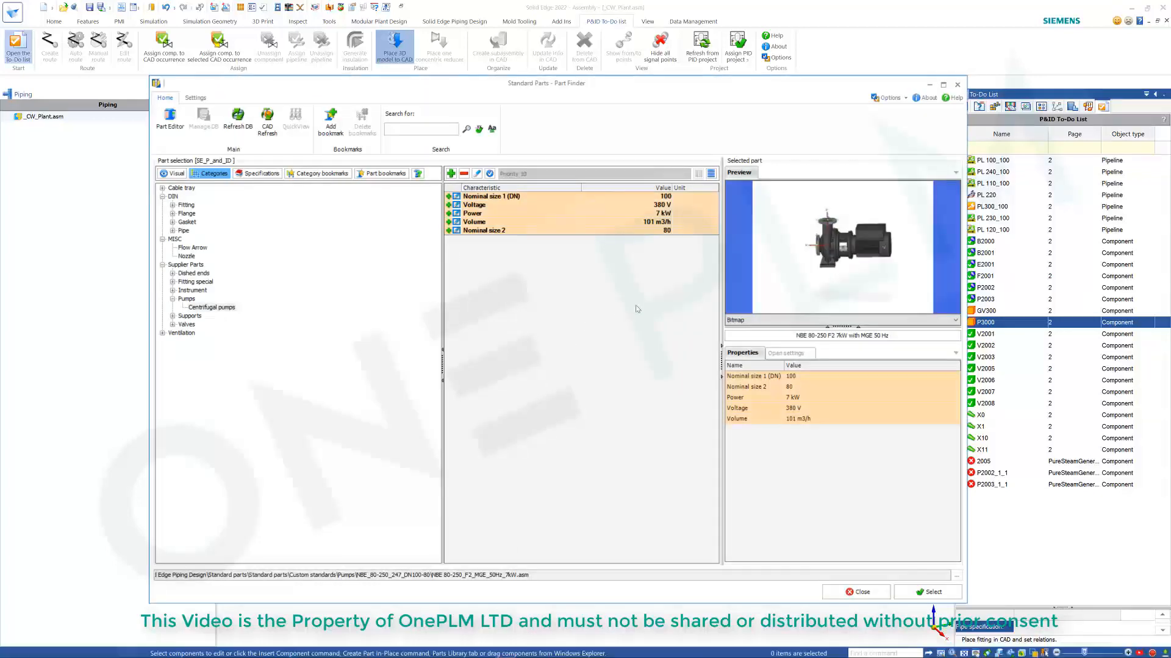
left_click(928, 592)
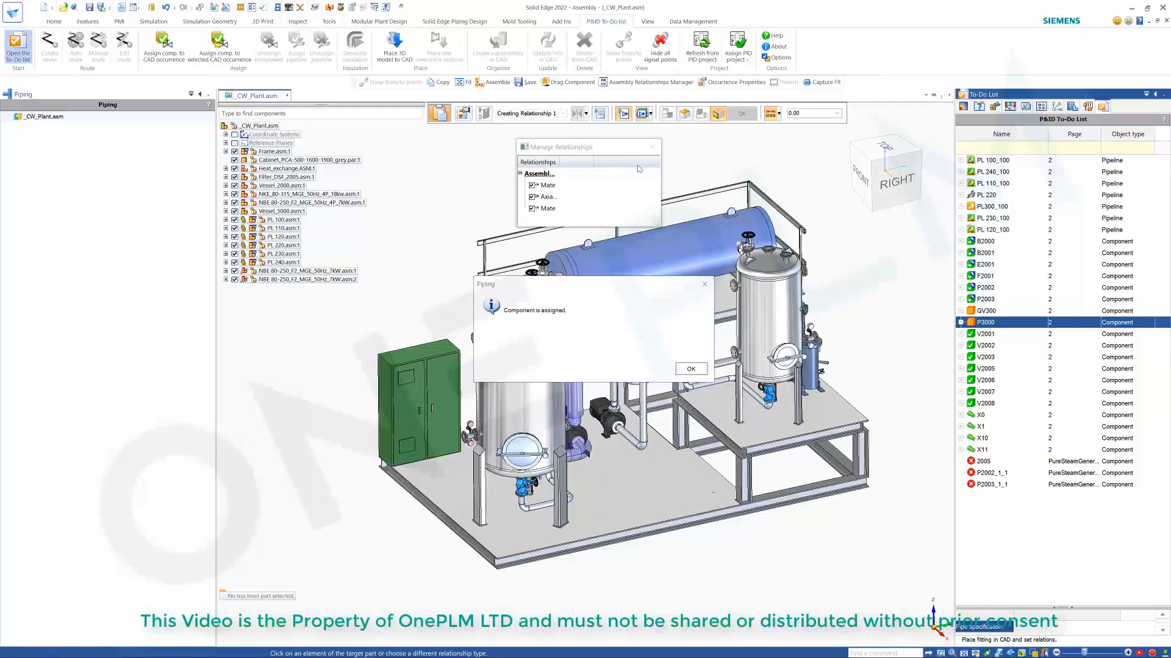
left_click(692, 370)
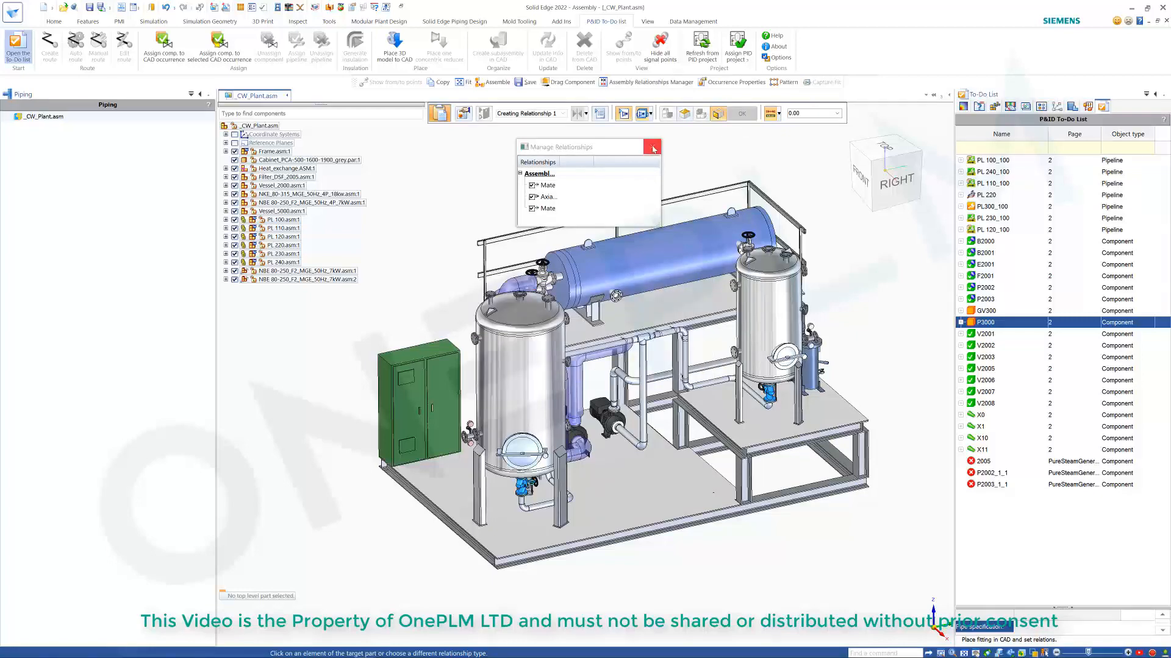
middle_click_drag(643, 187, 641, 155)
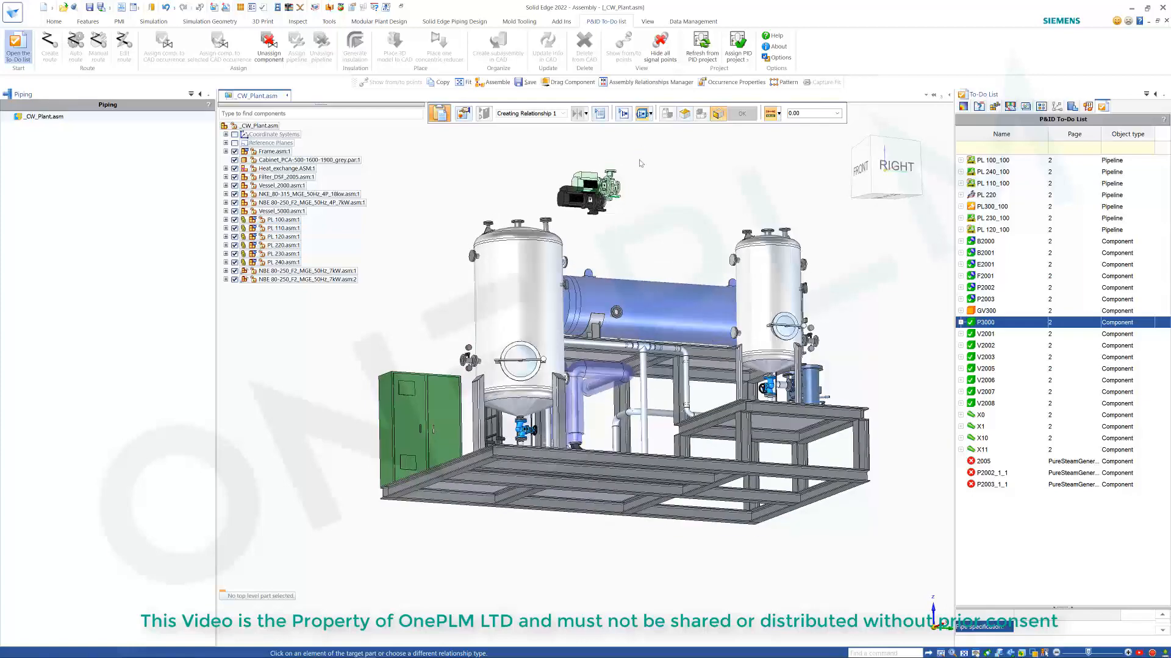
scroll(631, 204, "up", 2)
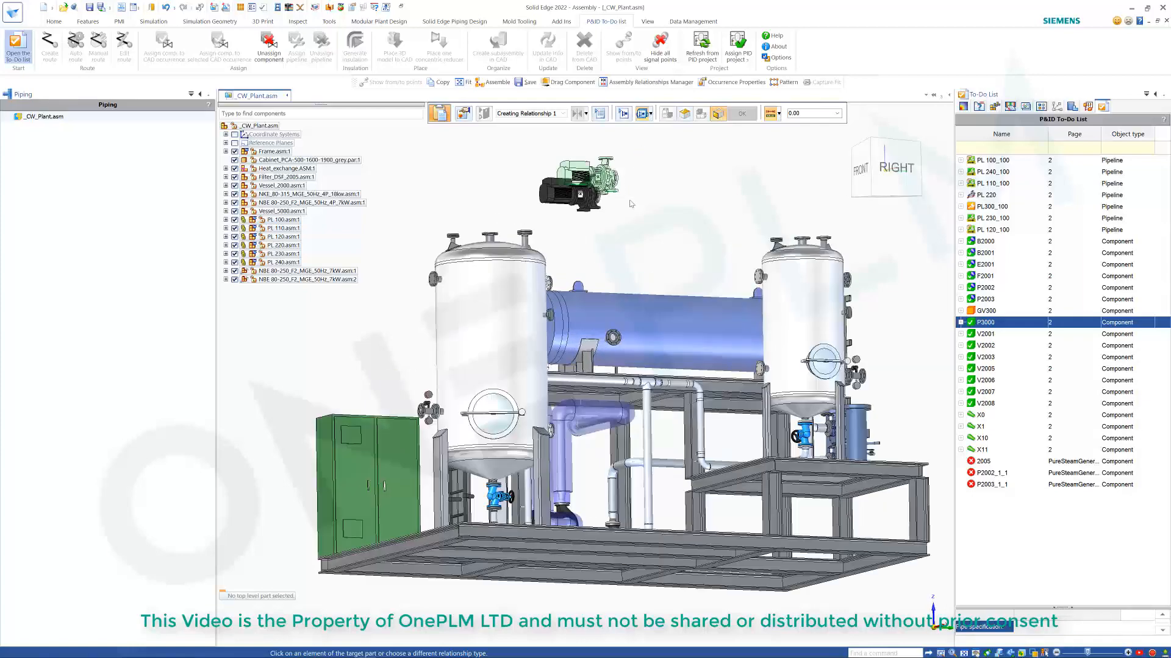
Position pump P3000 with Capture Fit relationships, seating it on the frame's floor plate next to the leg of the raised platform
left_click(651, 114)
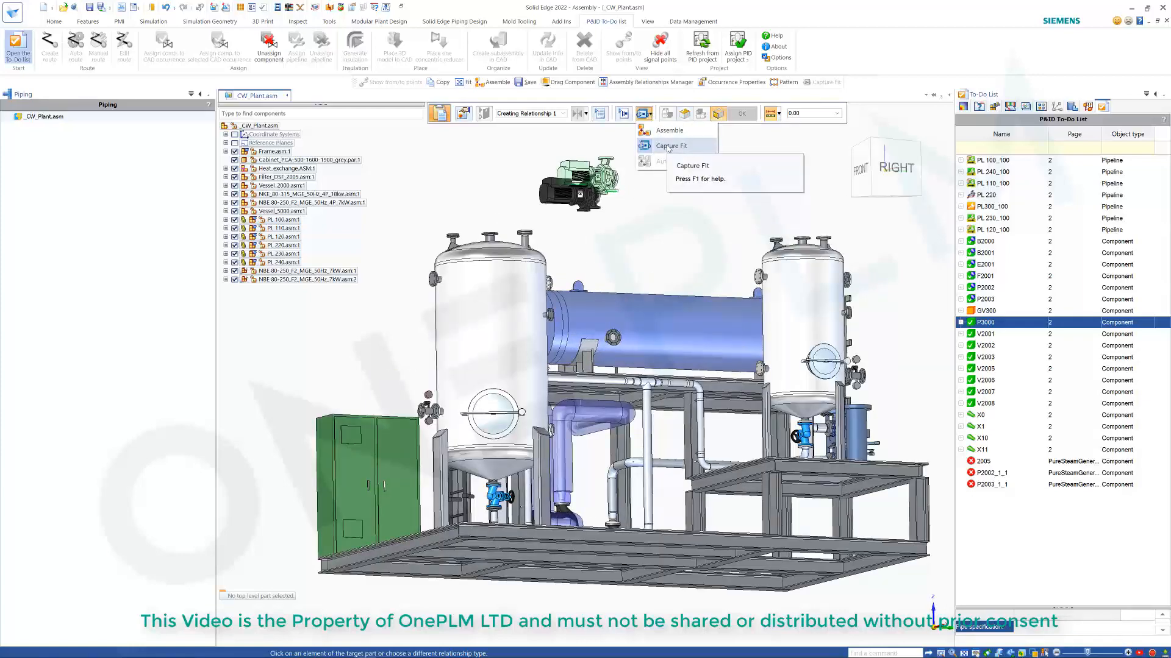
left_click(667, 146)
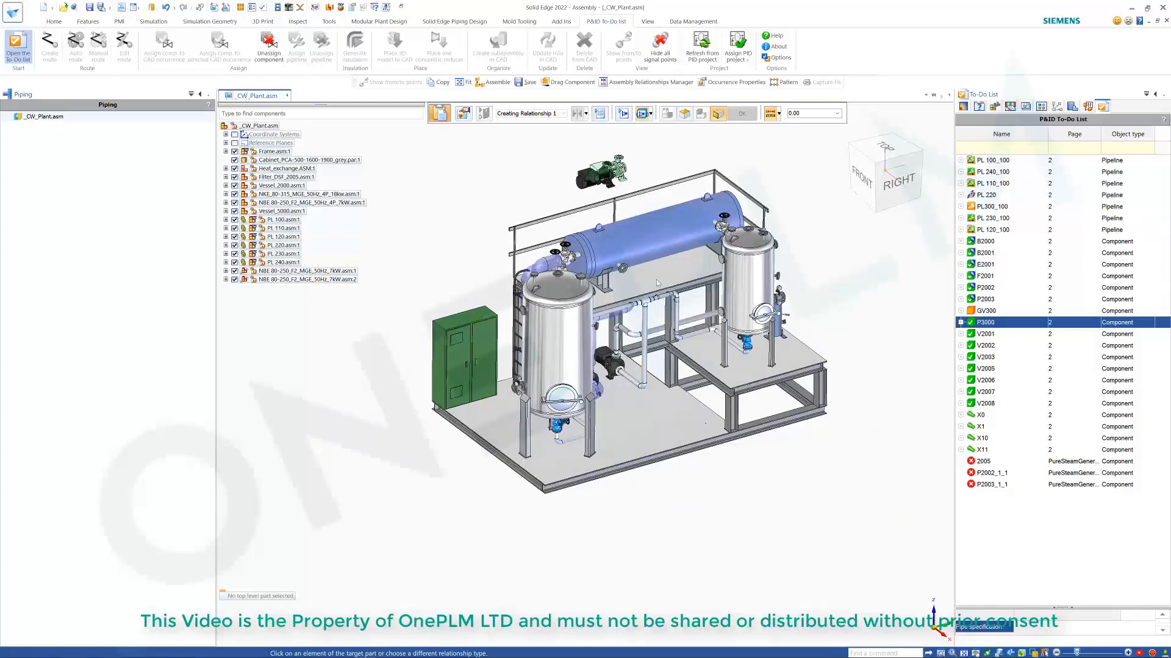
left_click(688, 393)
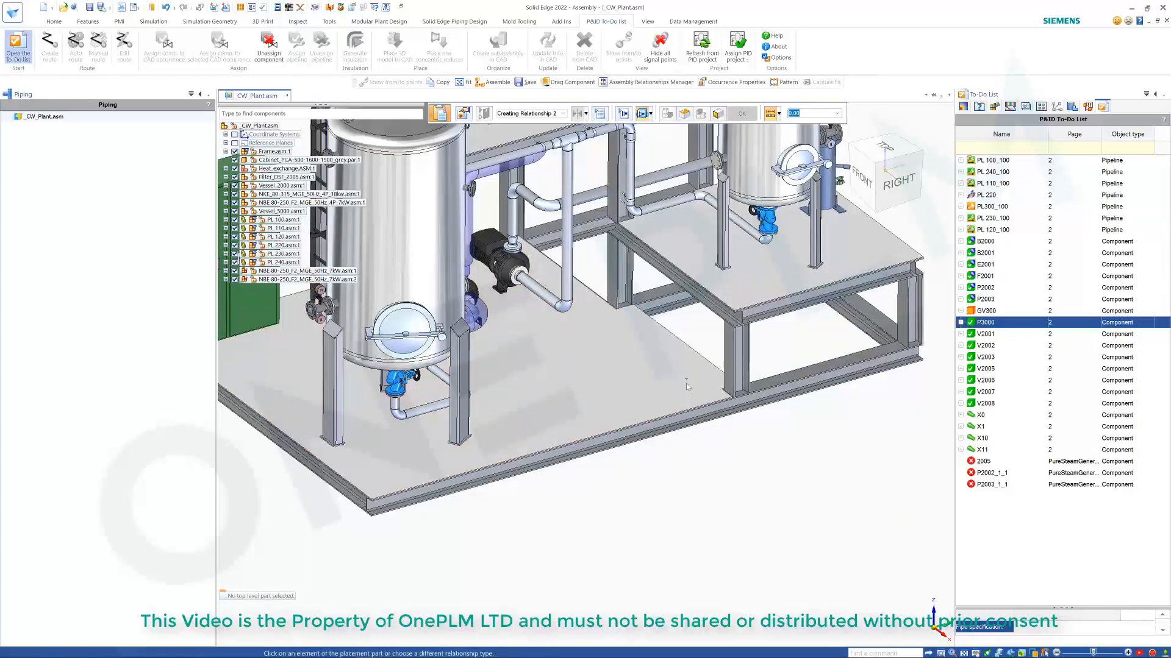
scroll(687, 382, "up", 5)
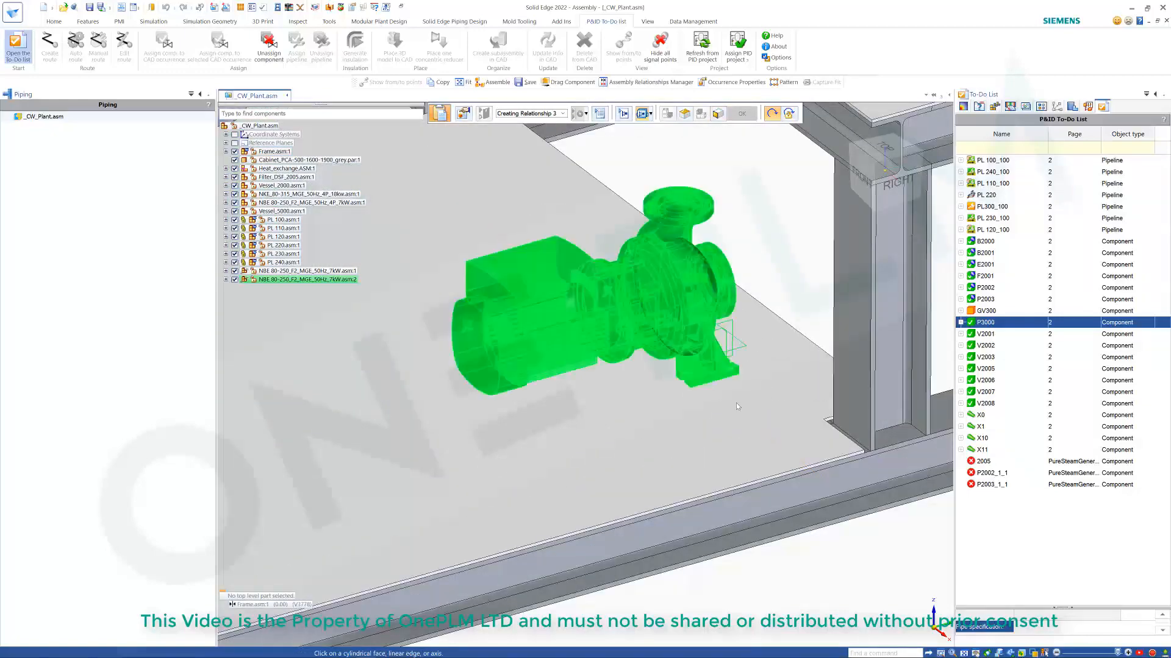
left_click(734, 405)
scroll(747, 405, "down", 5)
mouse_move(775, 410)
middle_mouse_down()
mouse_move(783, 384)
mouse_move(799, 424)
mouse_move(788, 369)
mouse_move(785, 395)
middle_mouse_up()
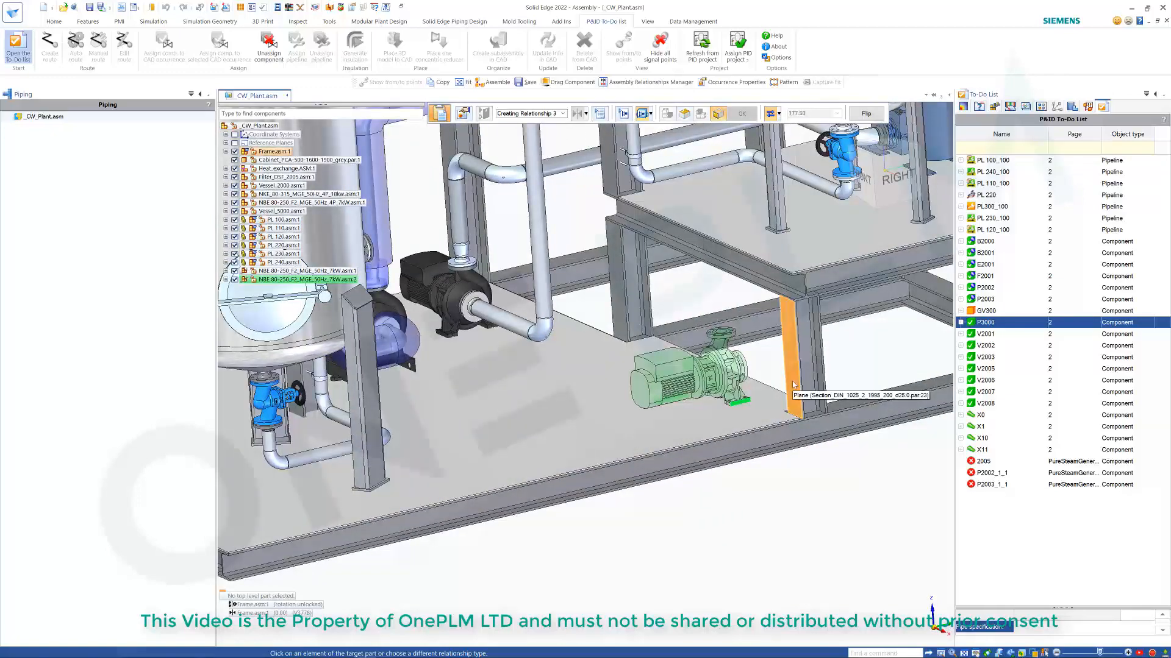
left_click(793, 384)
middle_click_drag(760, 496, 768, 503)
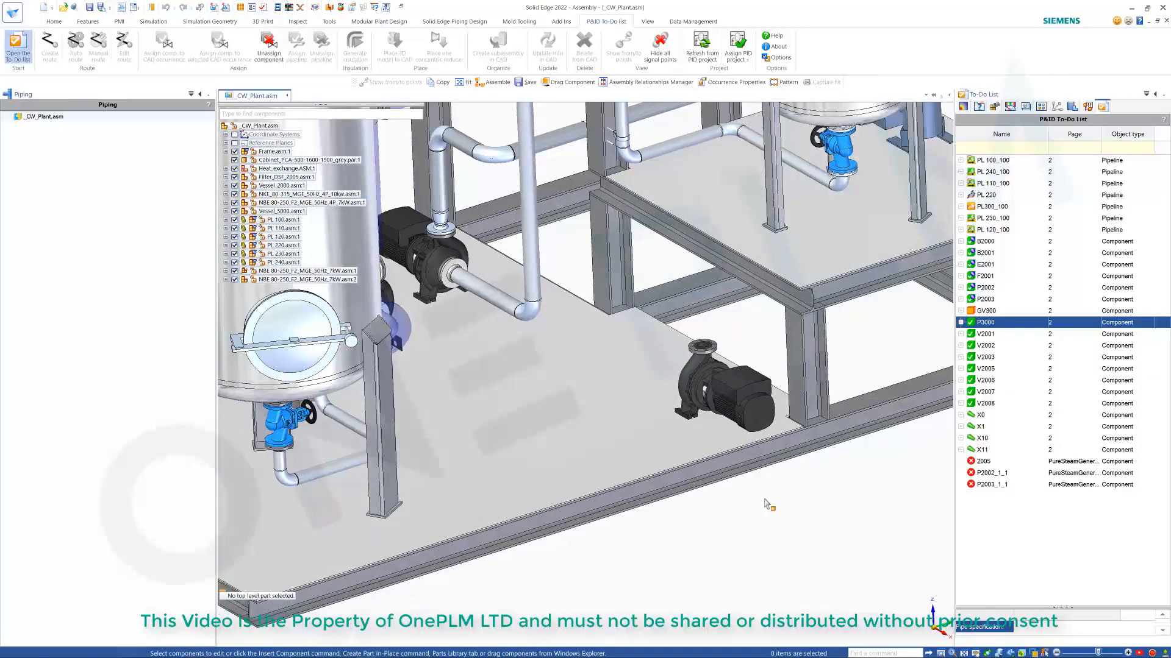
Delete the surplus copy of the NBE 80-250 F2 MGE 50Hz 7kW pump floating above the plant
scroll(768, 497, "down", 4)
scroll(768, 497, "up", 1)
scroll(768, 497, "down", 2)
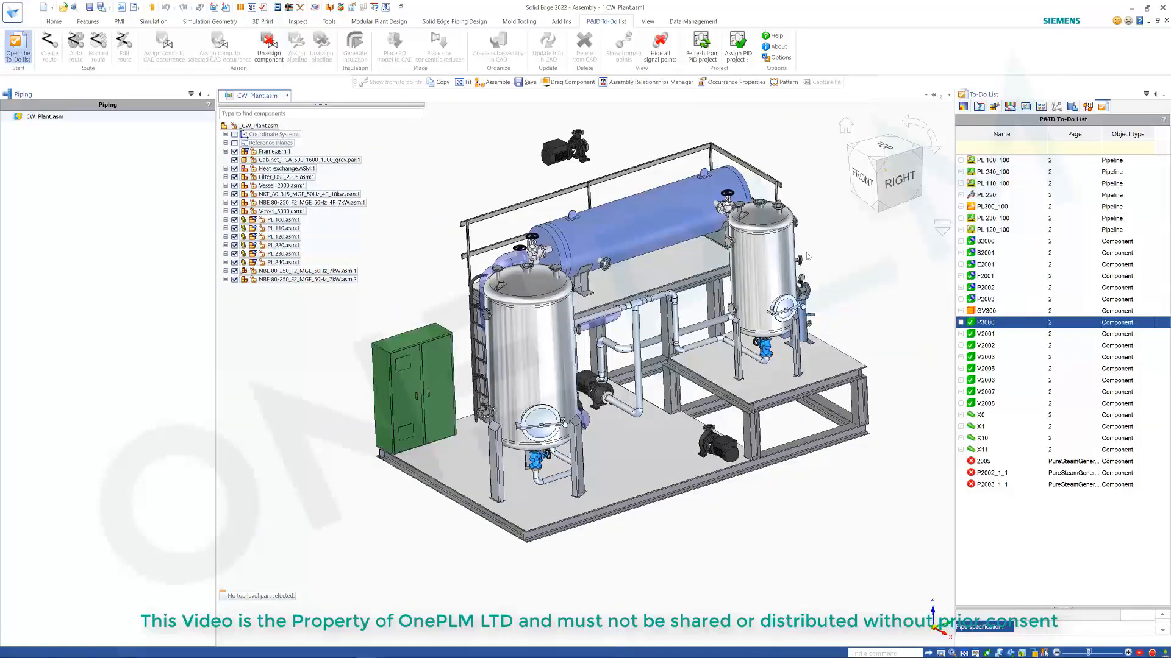
left_click(300, 272)
key("Delete")
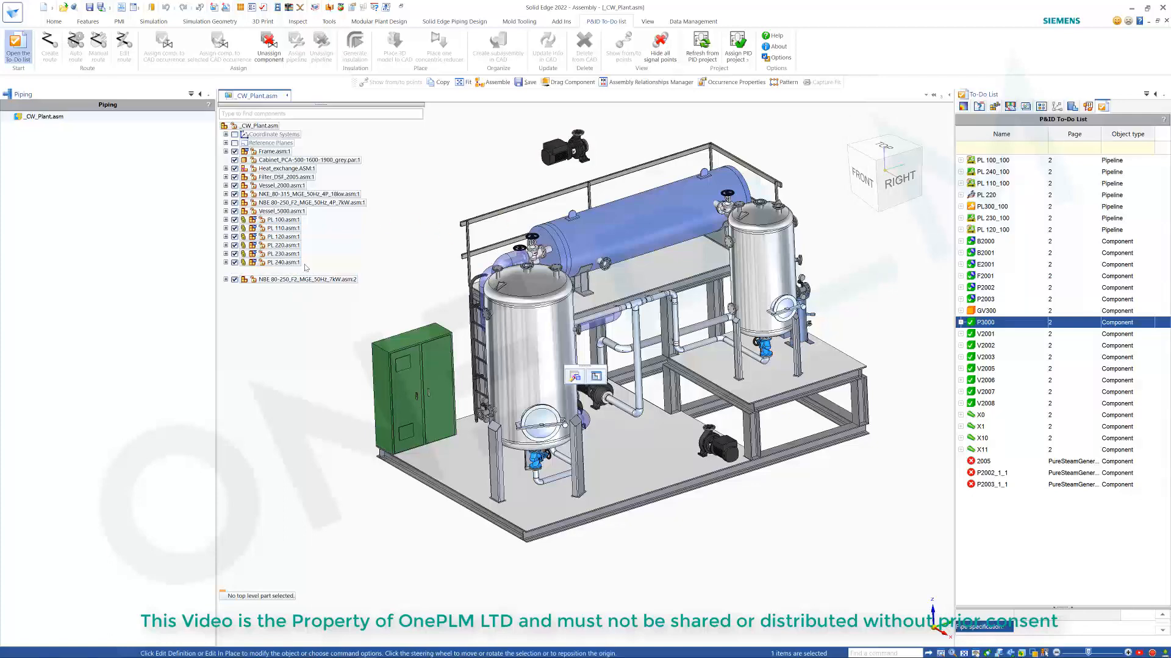
Show the from/to points of pipeline PL300_100 in the 3D model, inspect them, and hide all signal points again
middle_click_drag(872, 264, 842, 257)
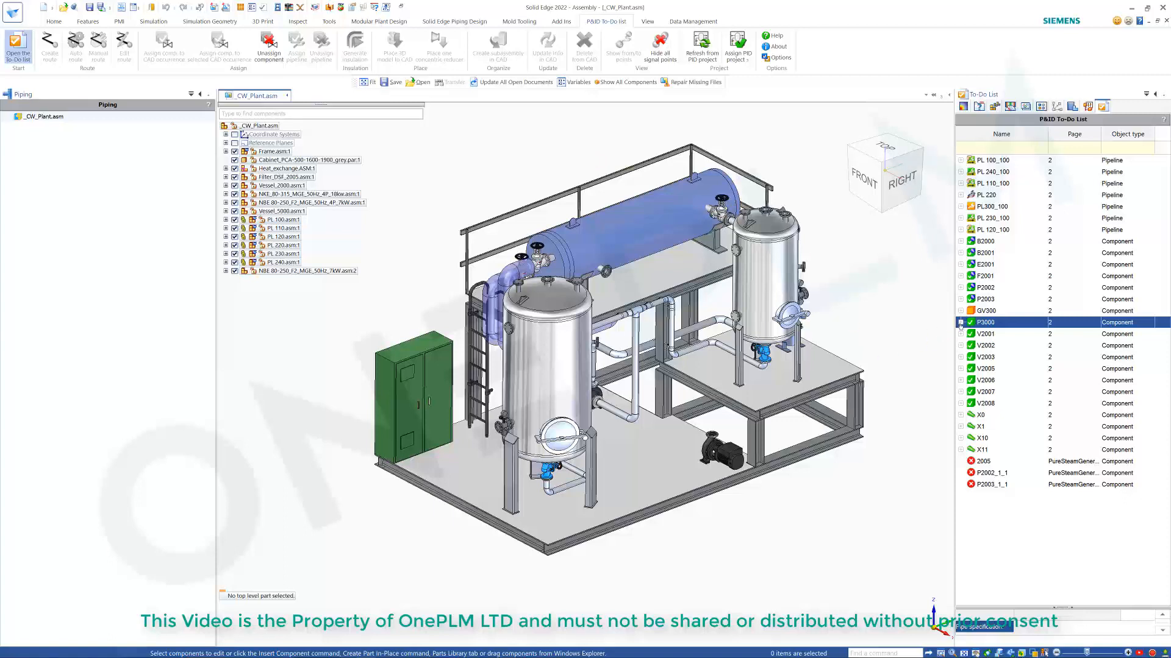
left_click(982, 327)
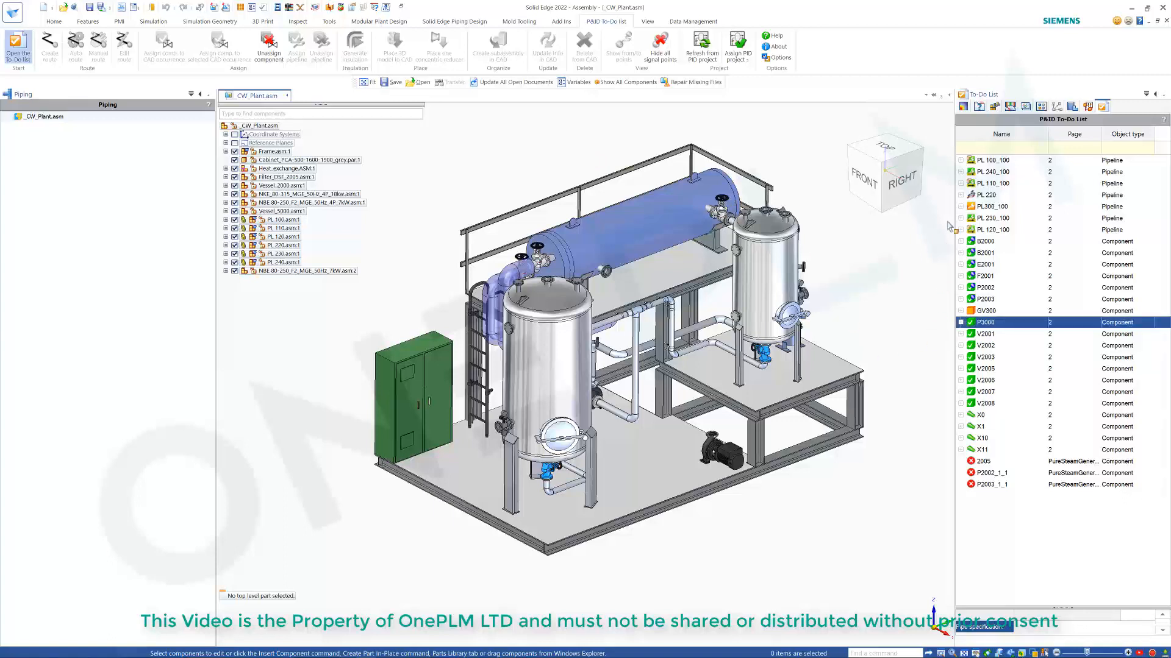
left_click(989, 207)
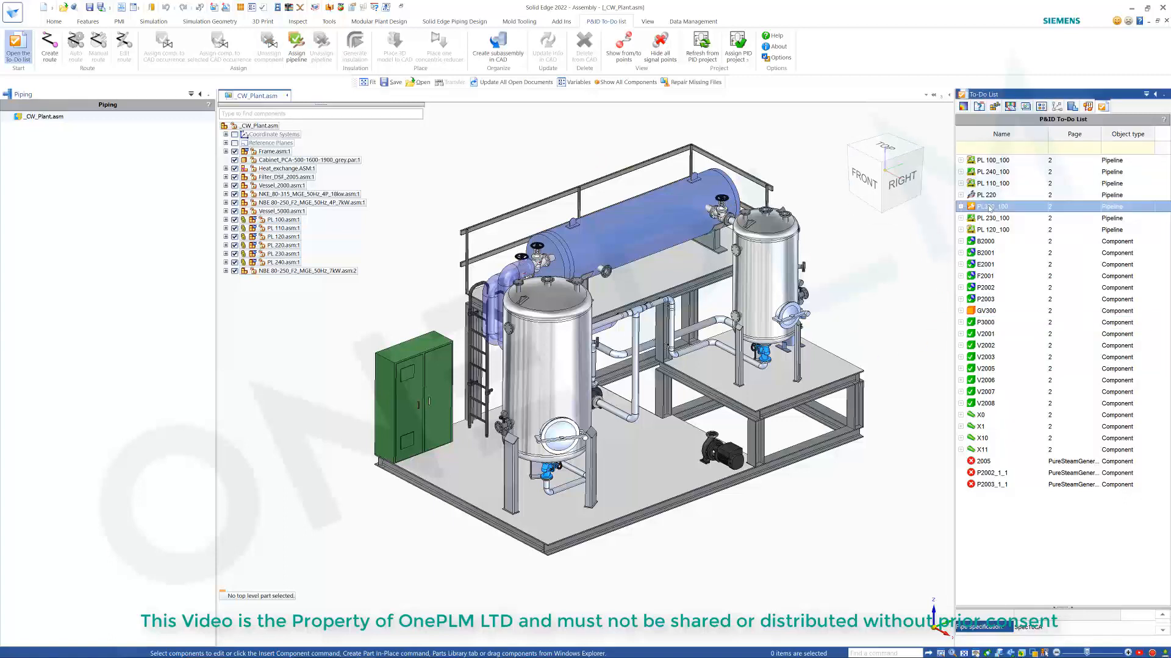
right_click(989, 209)
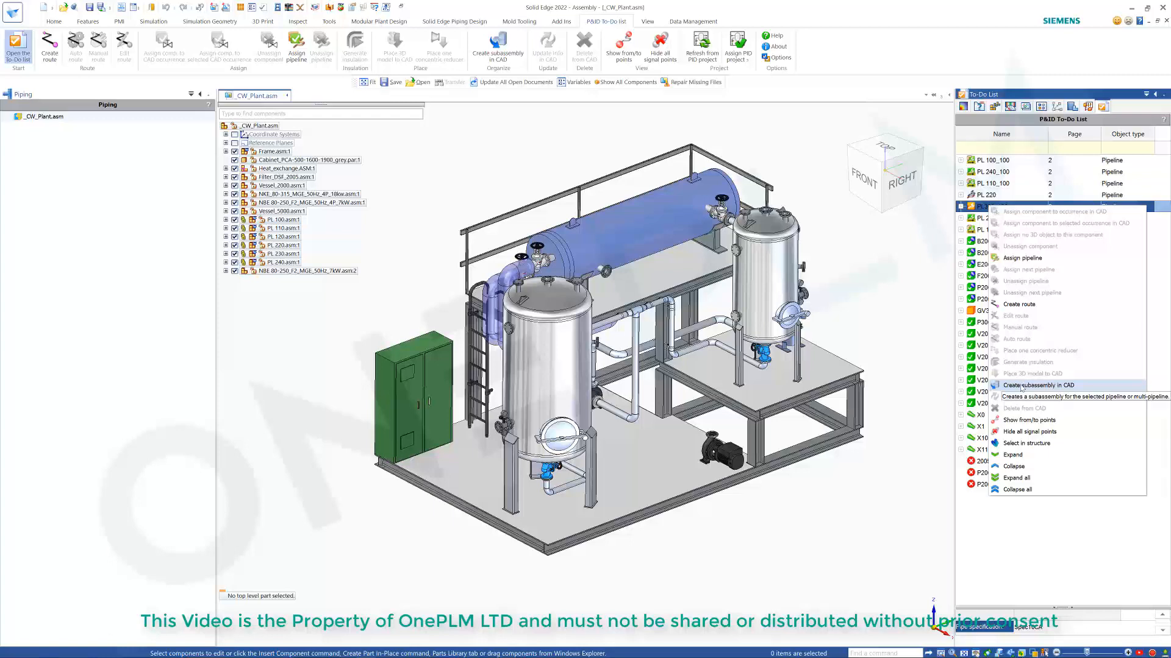
left_click(1024, 421)
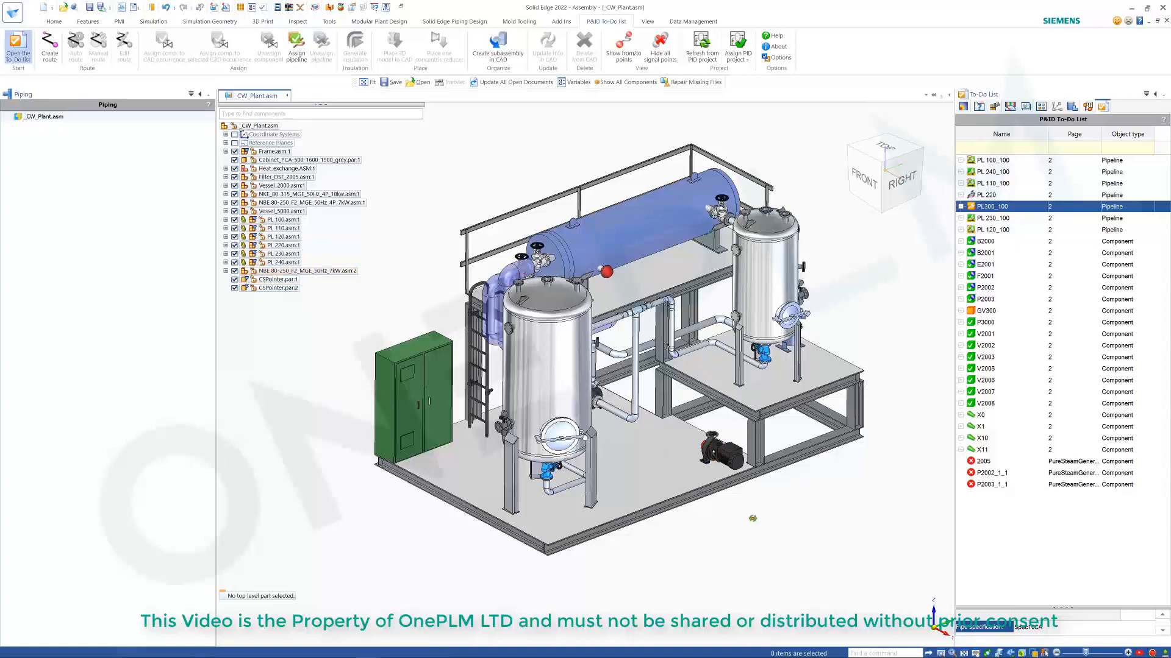
middle_click_drag(753, 517, 894, 314)
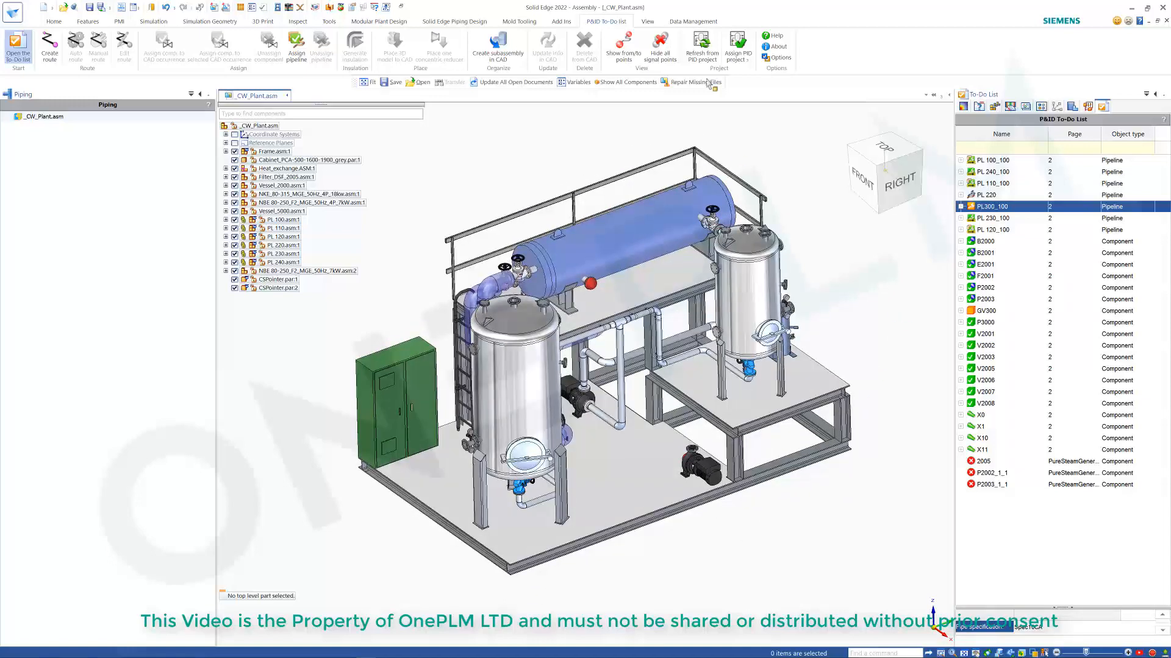
left_click(660, 49)
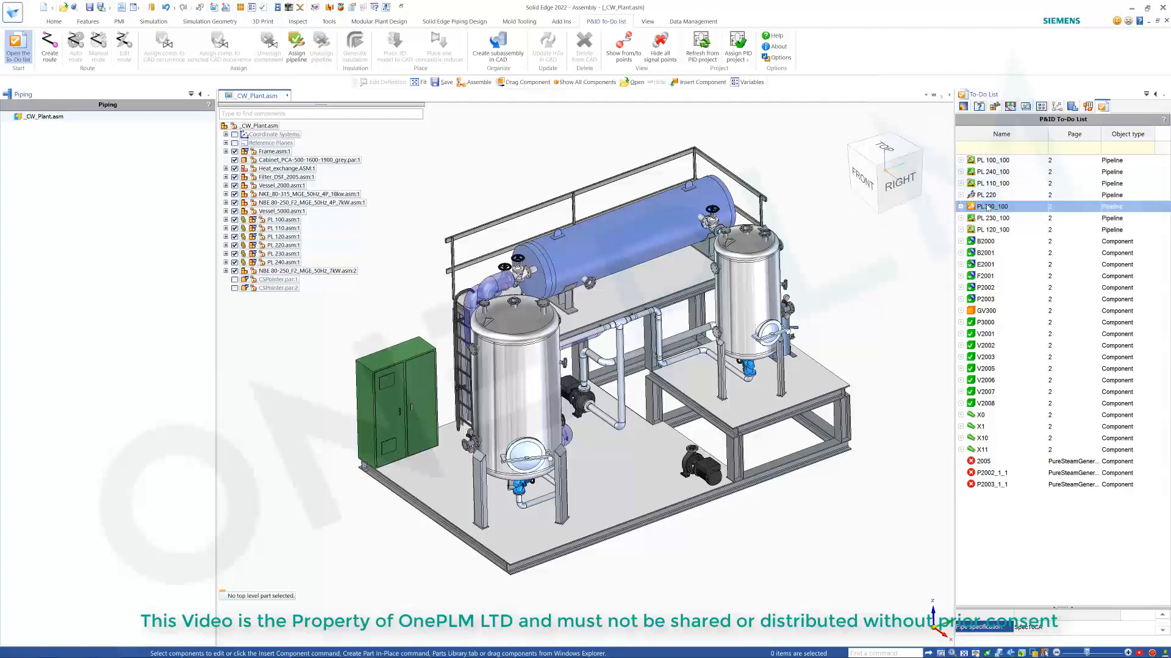
Create a subassembly in CAD for pipeline PL300_100 from the P&ID To-Do List
left_click(994, 208)
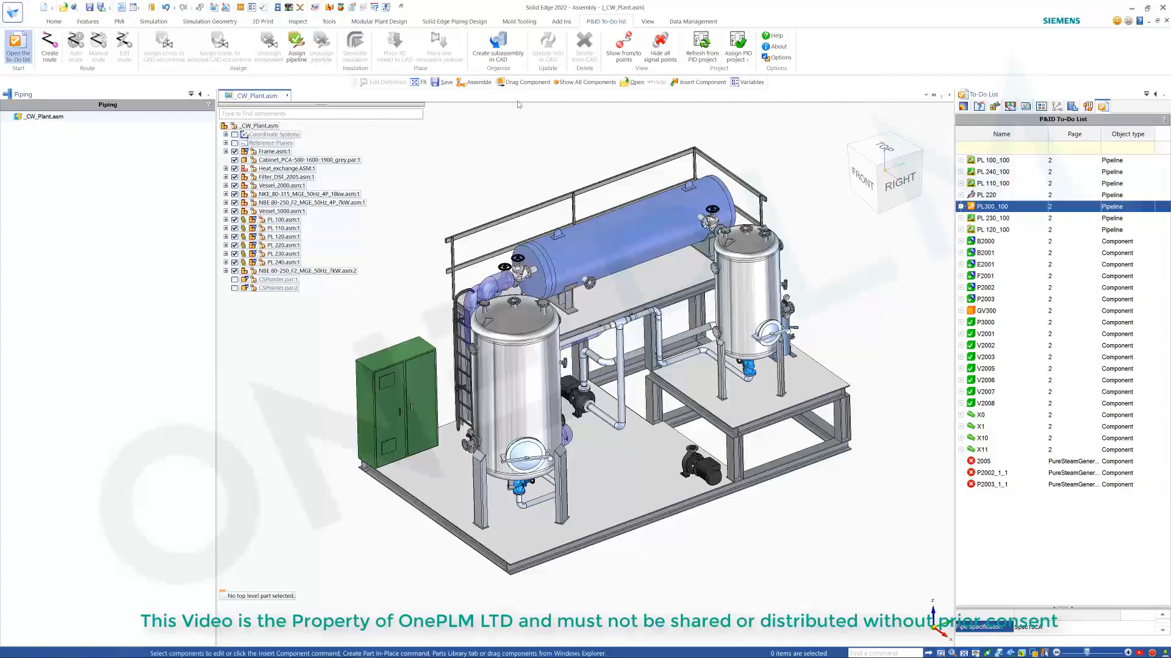
left_click(498, 44)
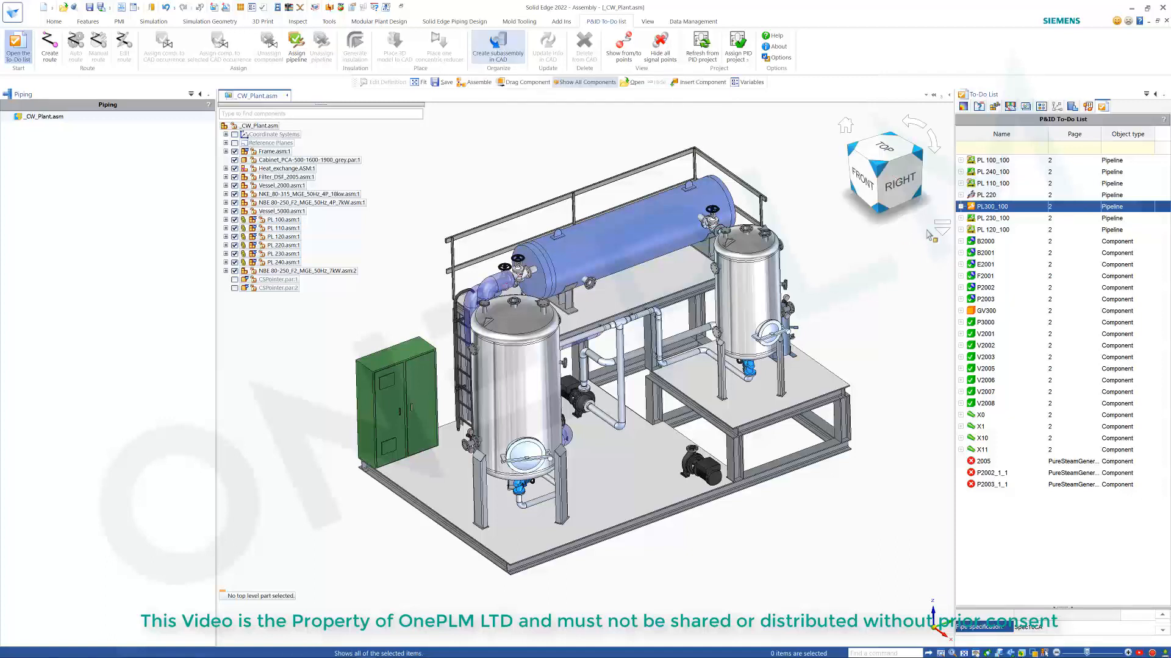
left_click(989, 209)
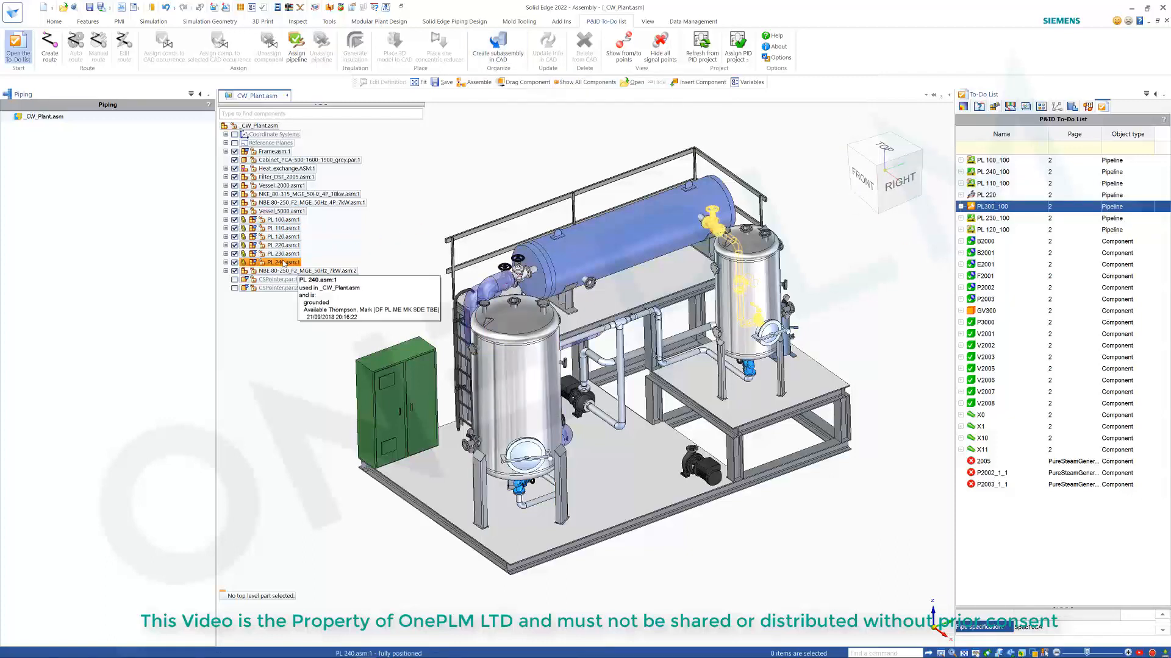
left_click(498, 44)
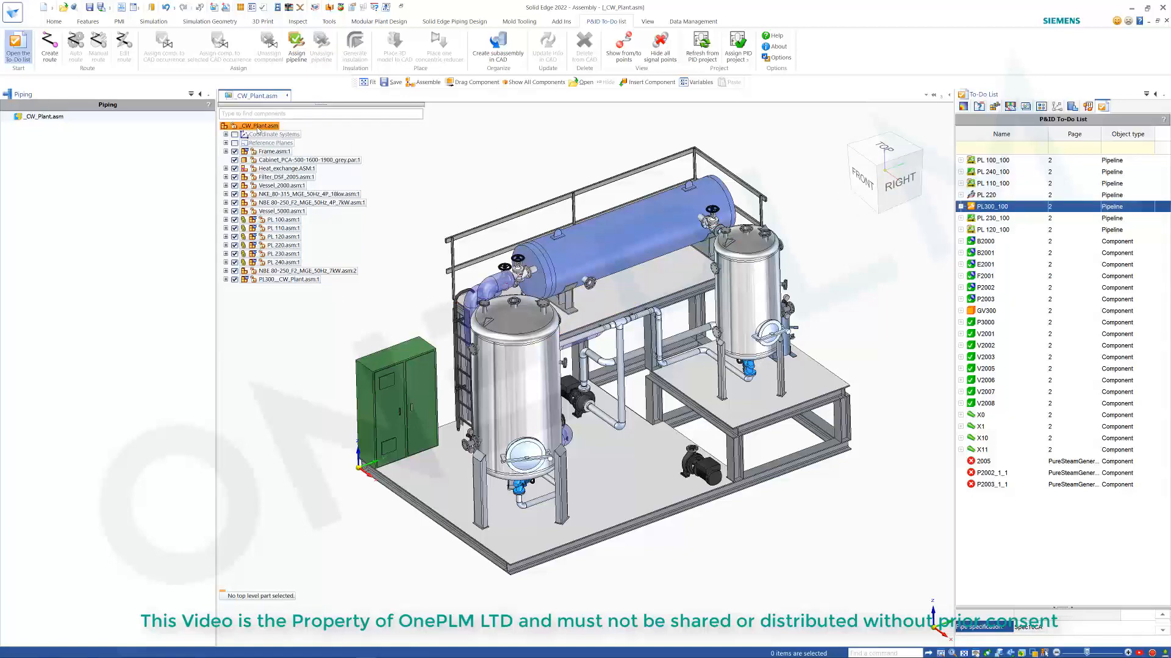
Edit the PL300__CW_Plant.asm subassembly in place within the plant assembly
mouse_move(526, 183)
middle_mouse_down()
mouse_move(522, 164)
mouse_move(519, 174)
middle_mouse_up()
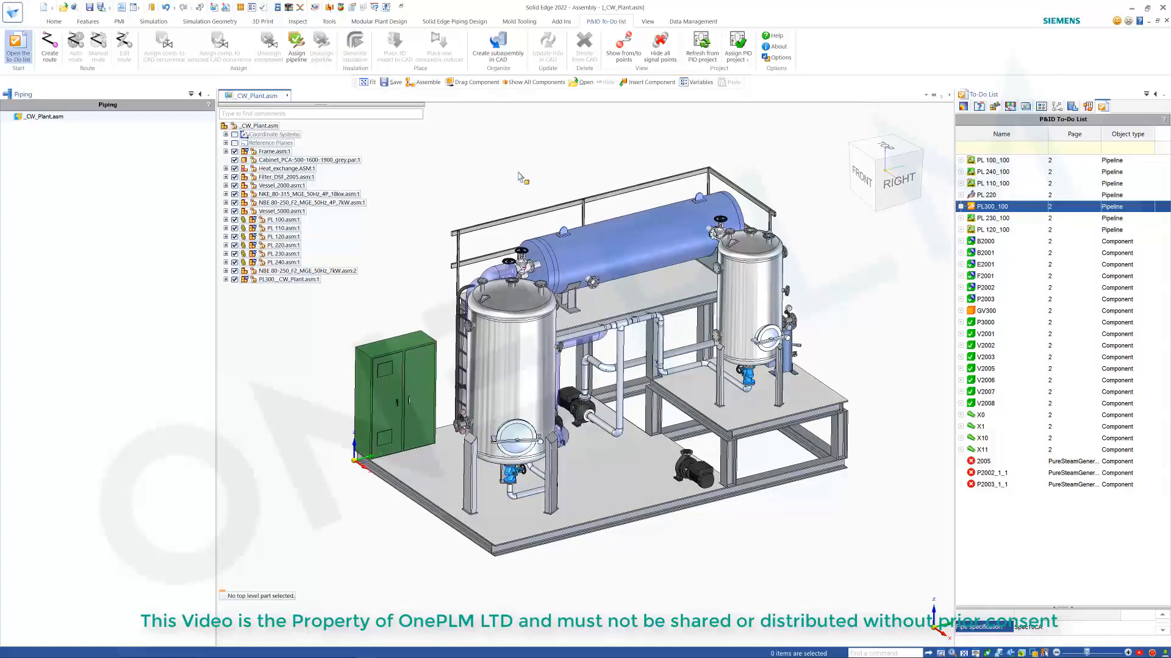
middle_click_drag(507, 178, 491, 189)
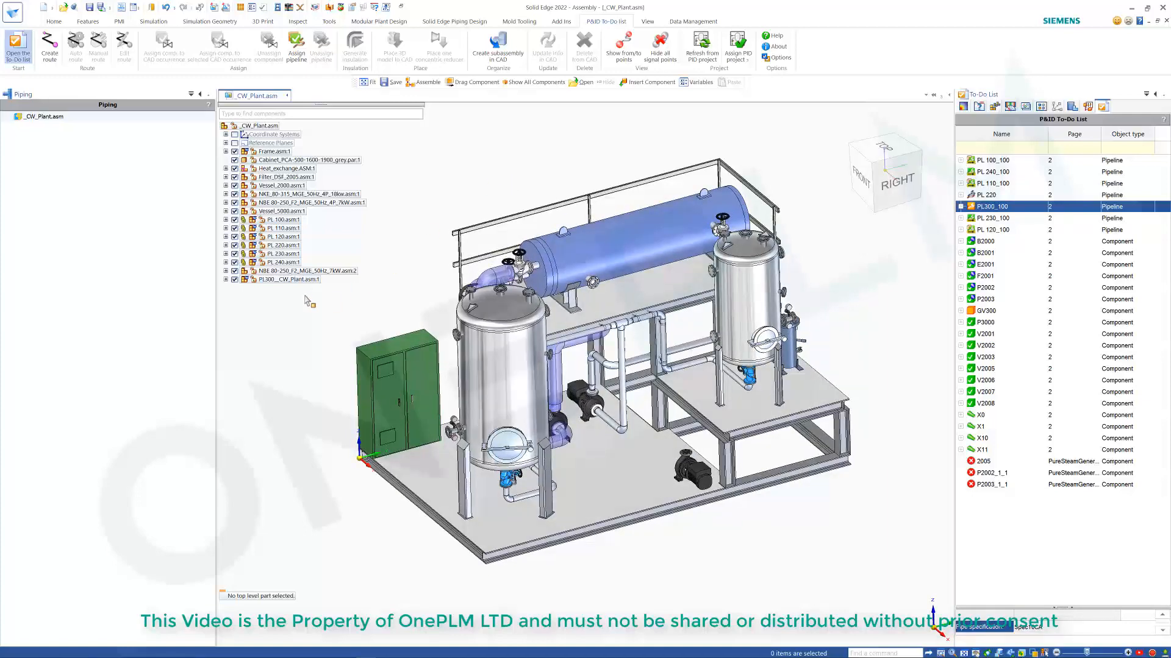
left_click(292, 280)
left_click(292, 284)
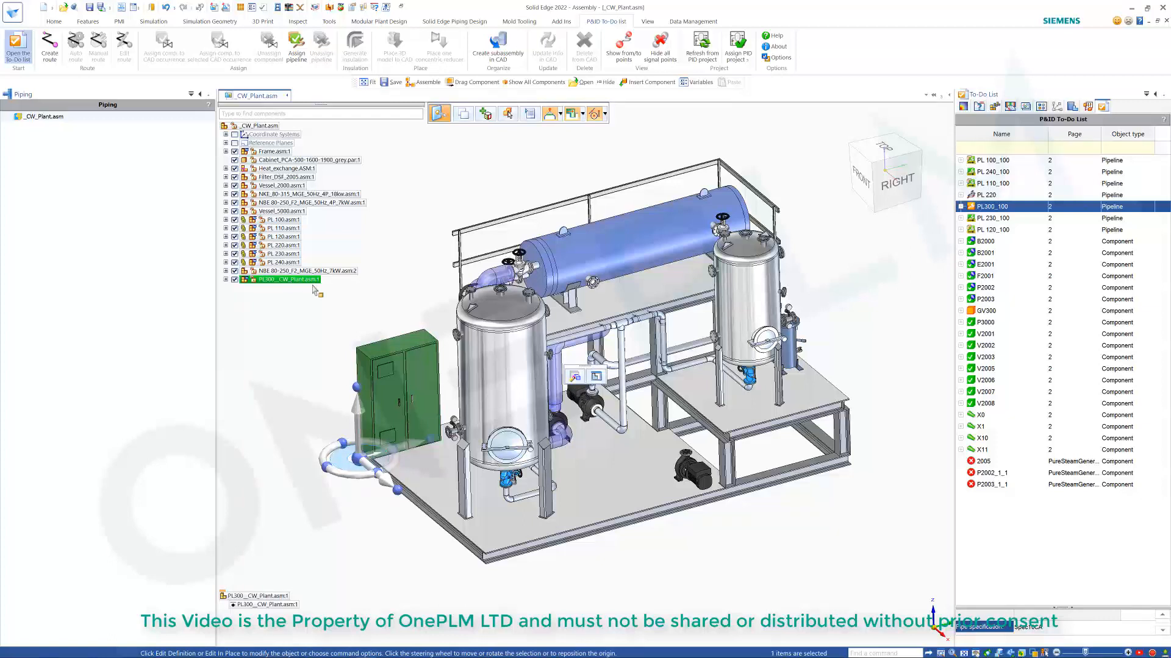
left_click(597, 377)
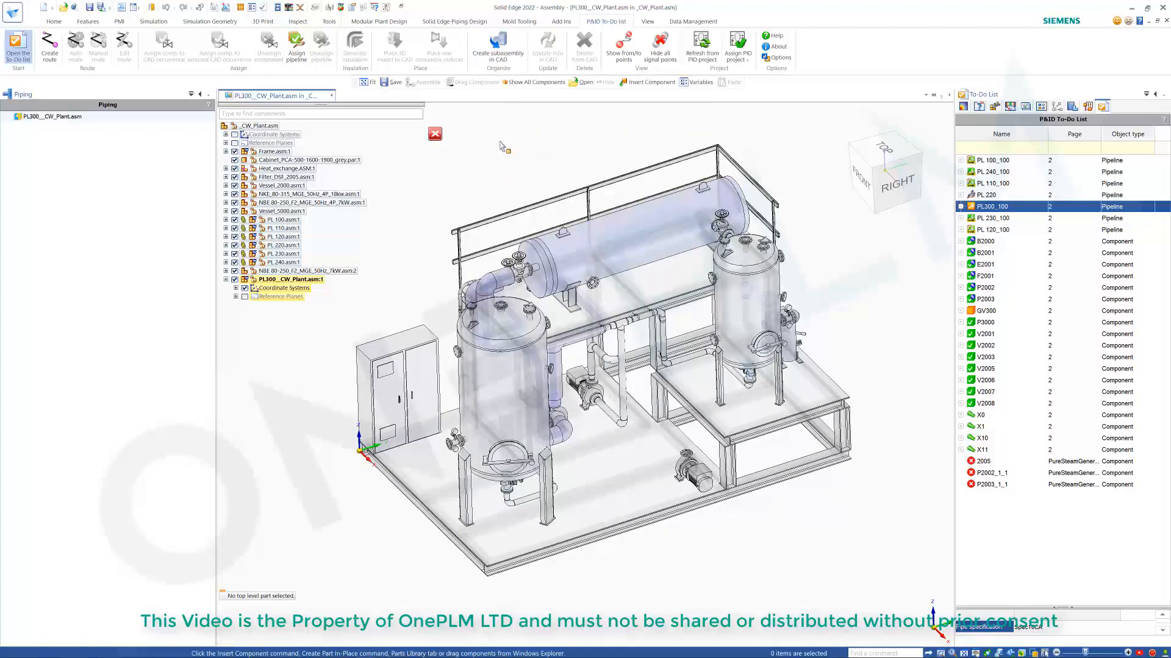
Create a new route for pipeline PL300_100 in the active assembly
left_click(295, 43)
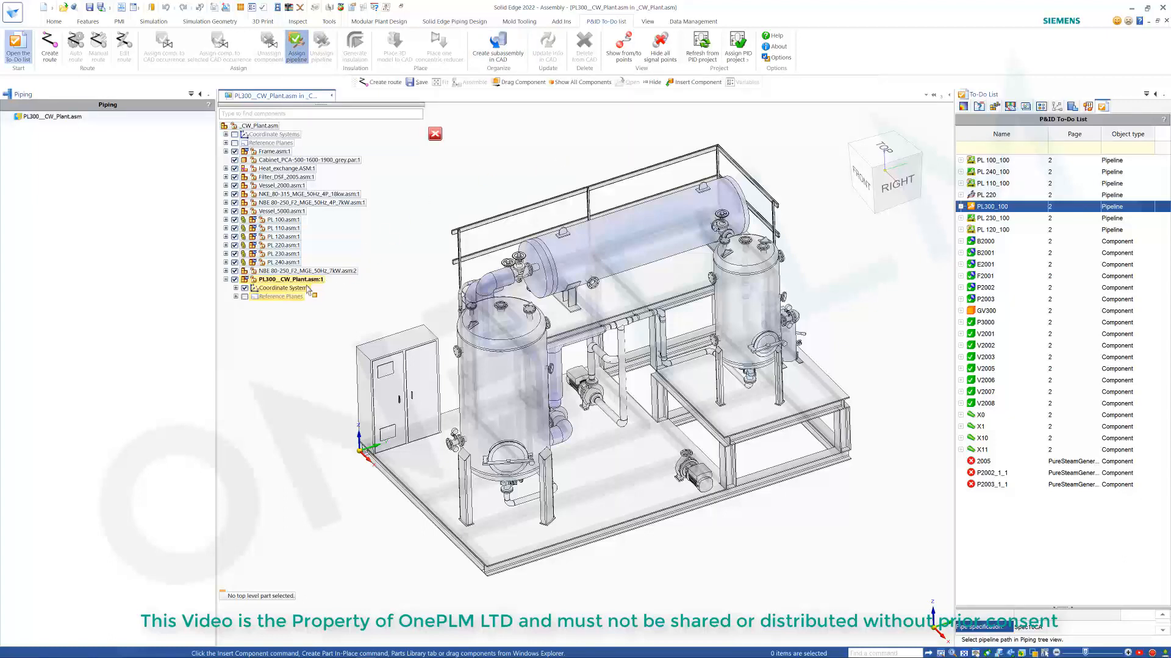
left_click(46, 47)
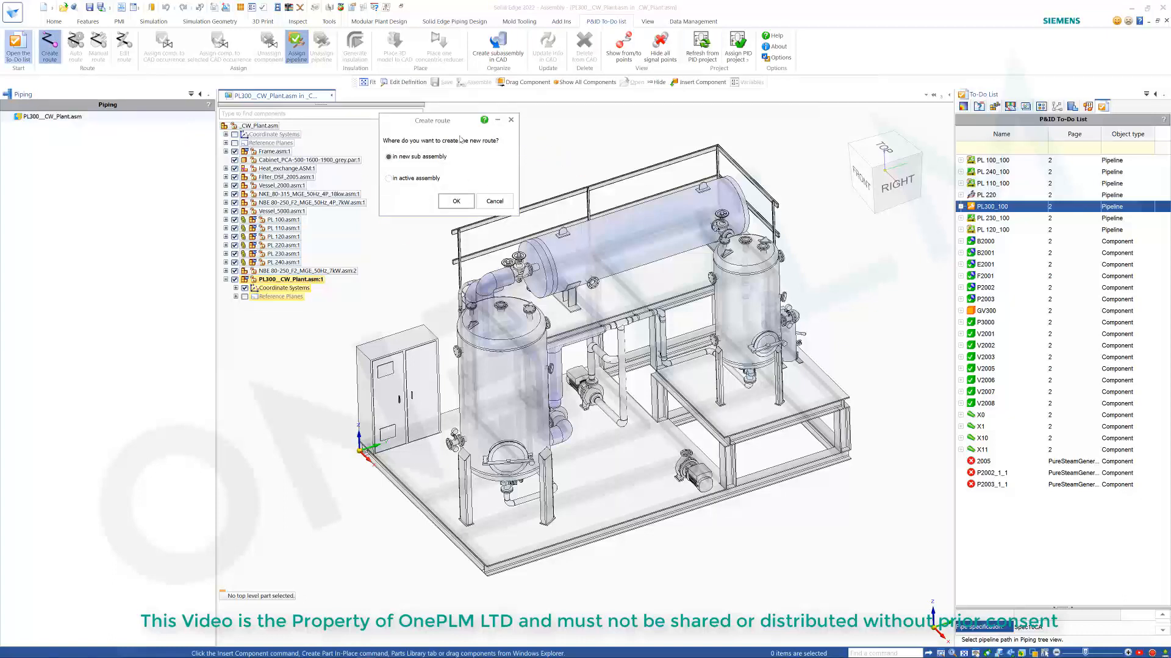
left_click(417, 180)
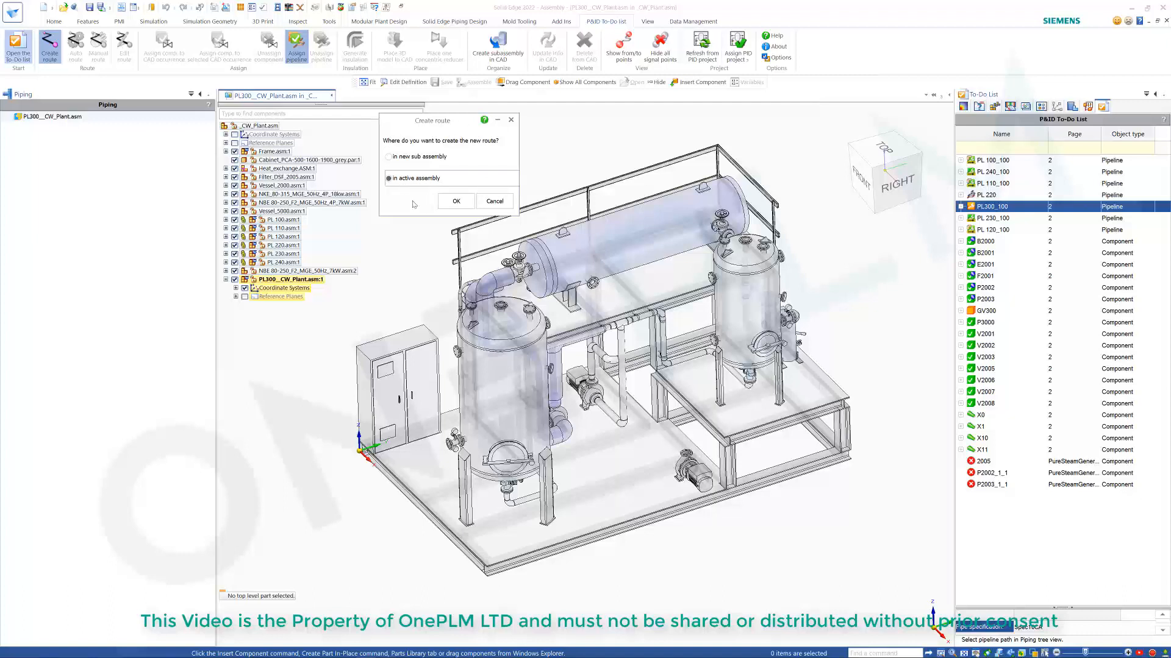
left_click(455, 202)
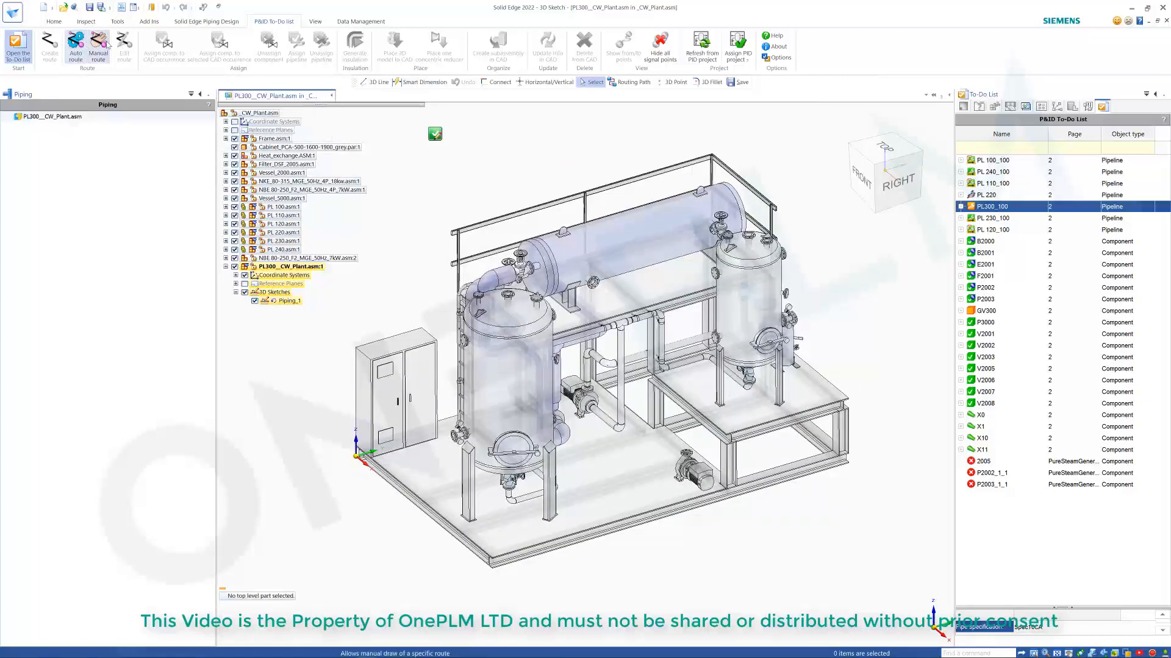
Start an auto route in Solid Edge Piping Design using pipe specification Spec10CA with diameter DN 100
left_click(98, 51)
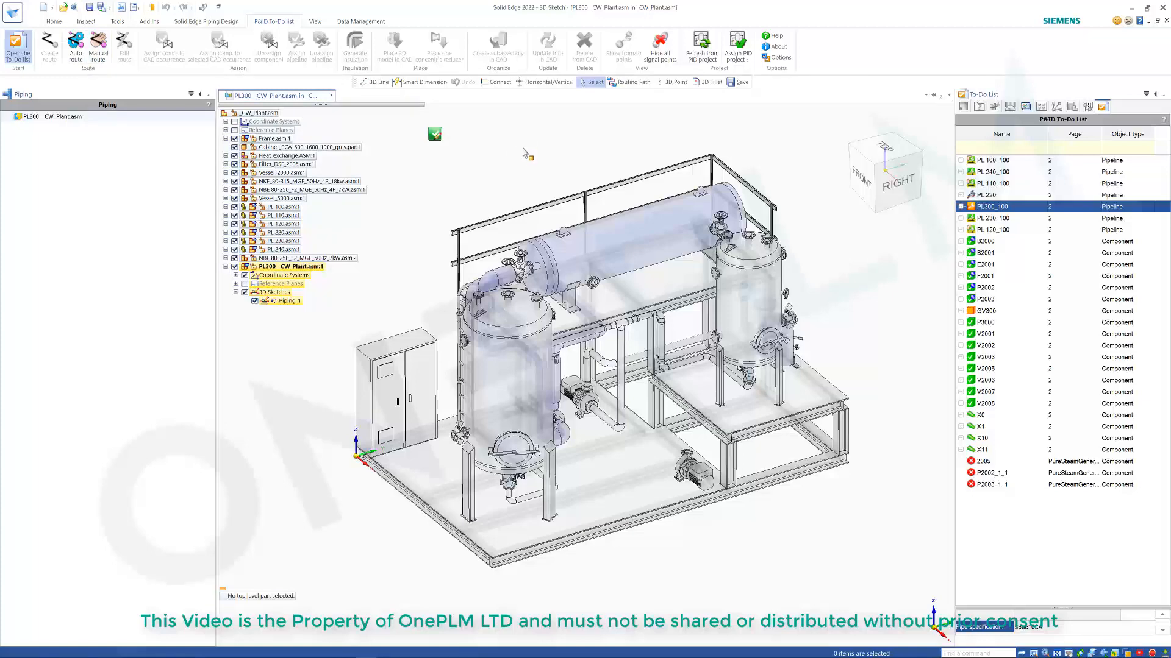
scroll(523, 149, "down", 1)
left_click(54, 21)
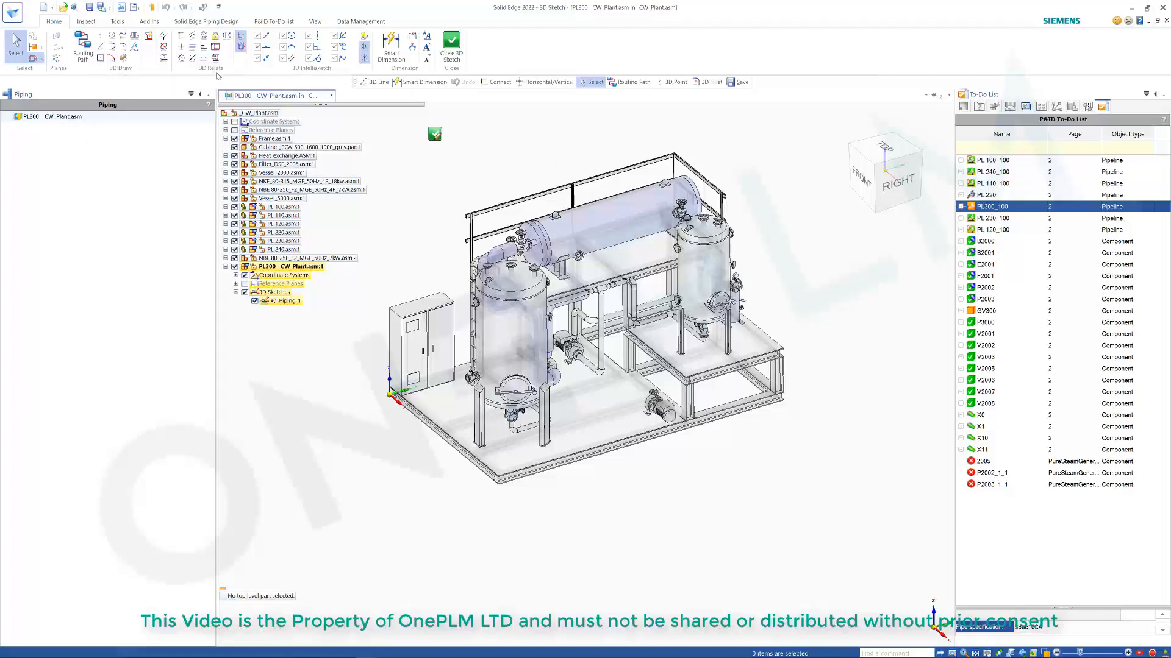
left_click(212, 24)
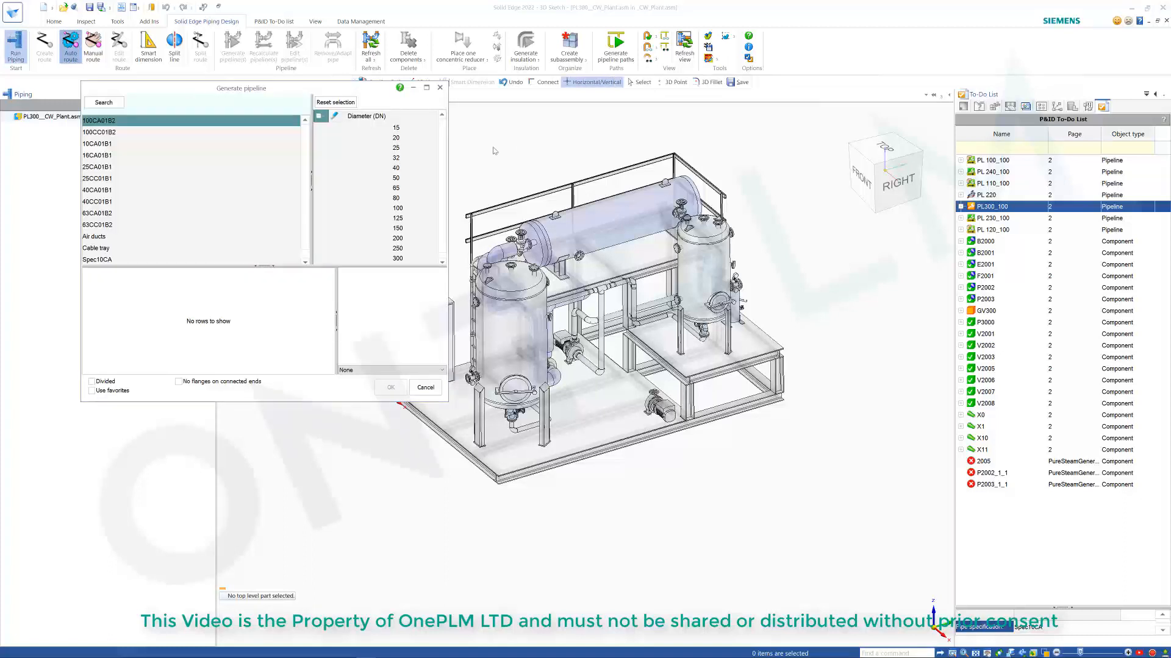
left_click(105, 259)
left_click(397, 208)
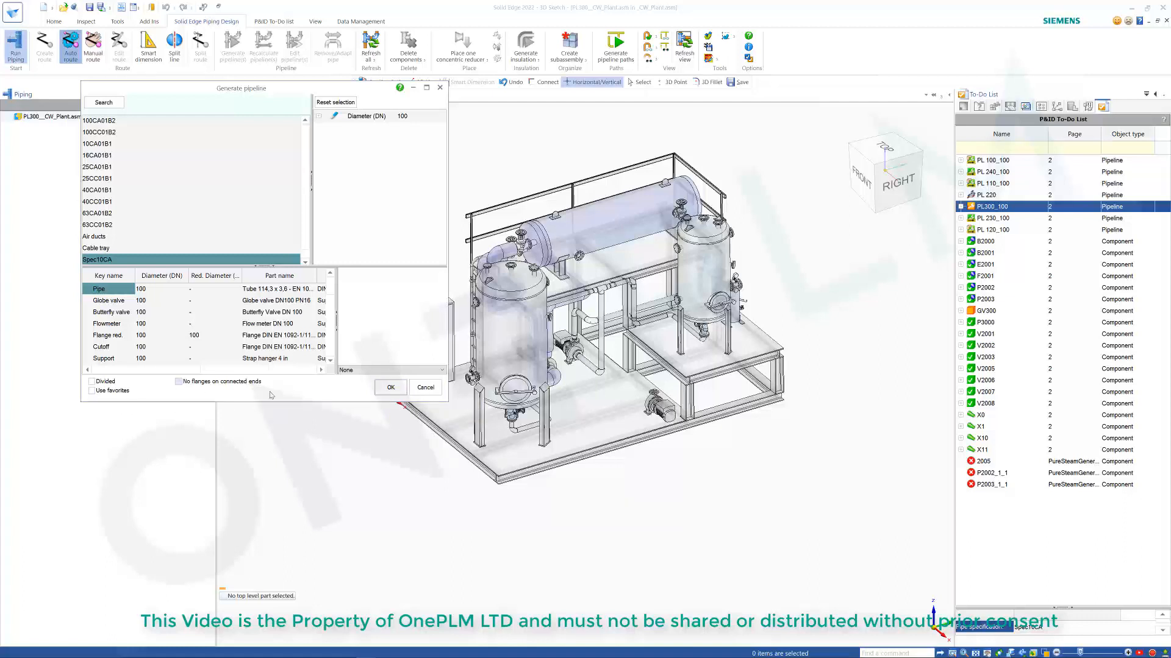
left_click(391, 388)
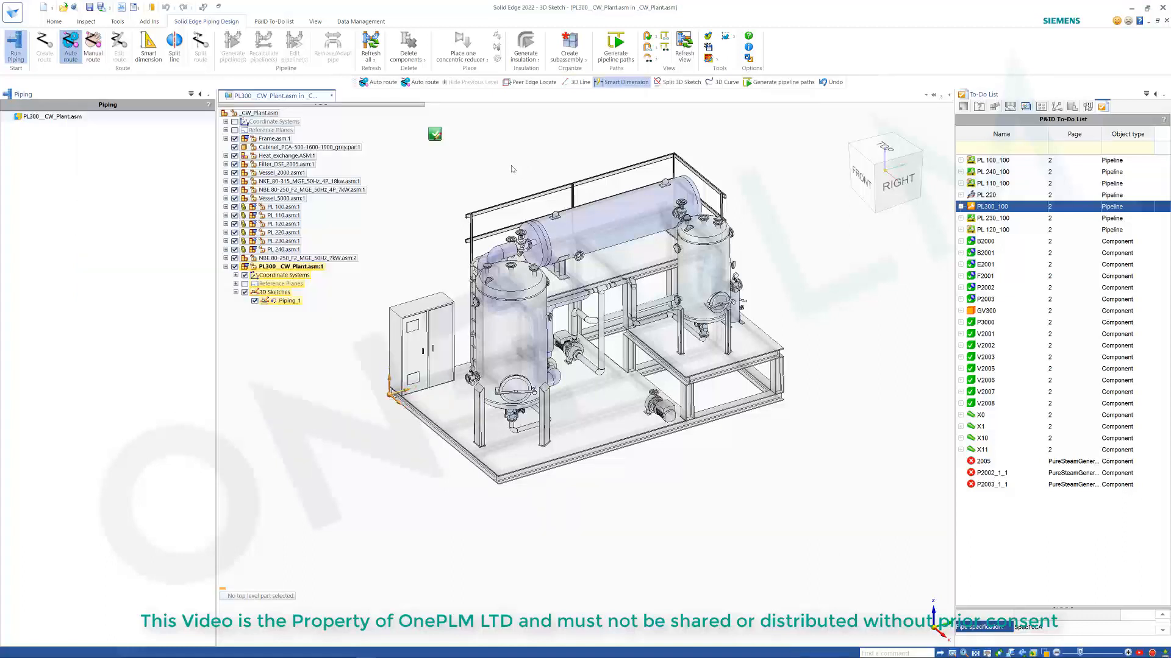
Set the port segment length to 650 and start the auto route at the heat exchanger's side nozzle flange
scroll(521, 147, "down", 2)
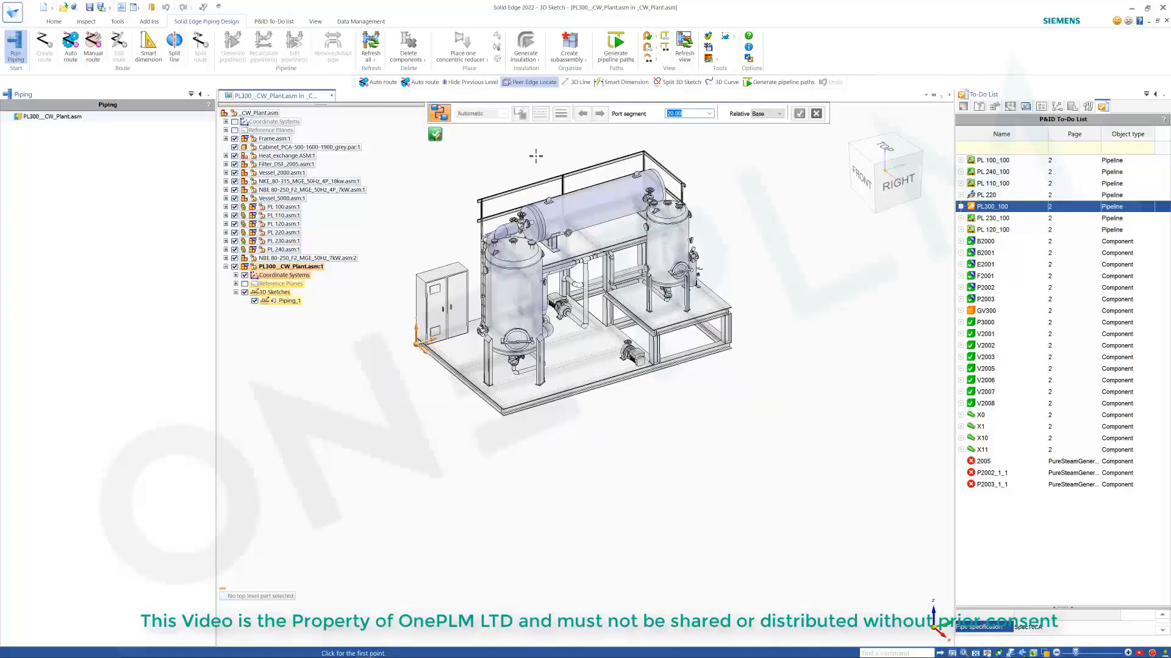
scroll(534, 160, "up", 2)
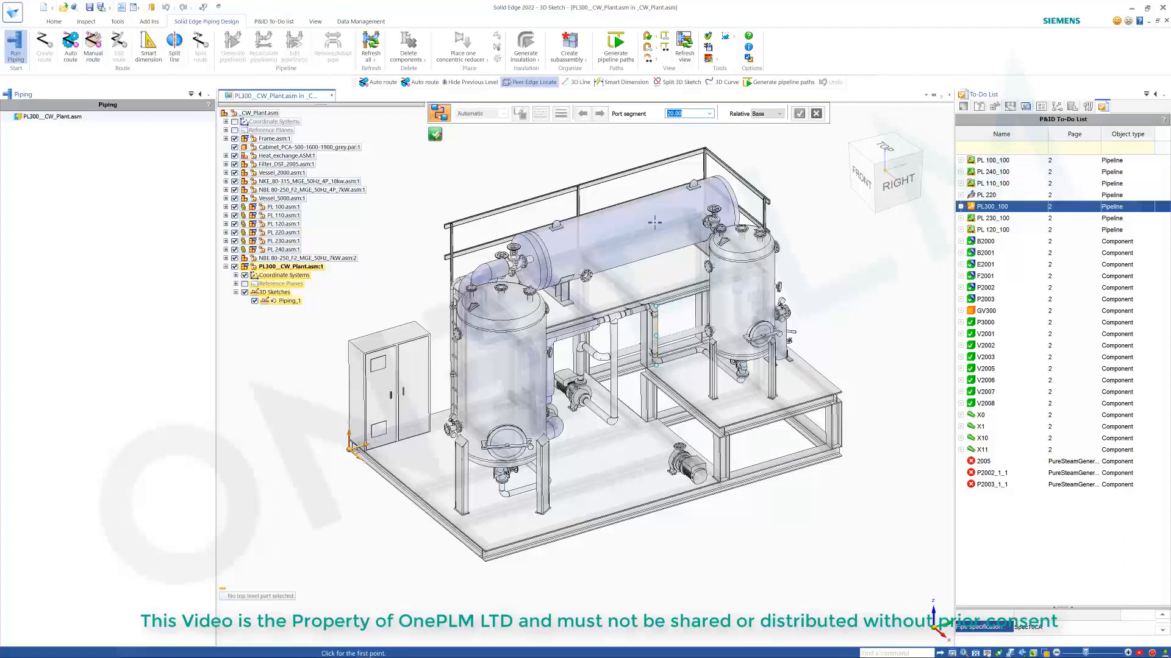
left_click(710, 114)
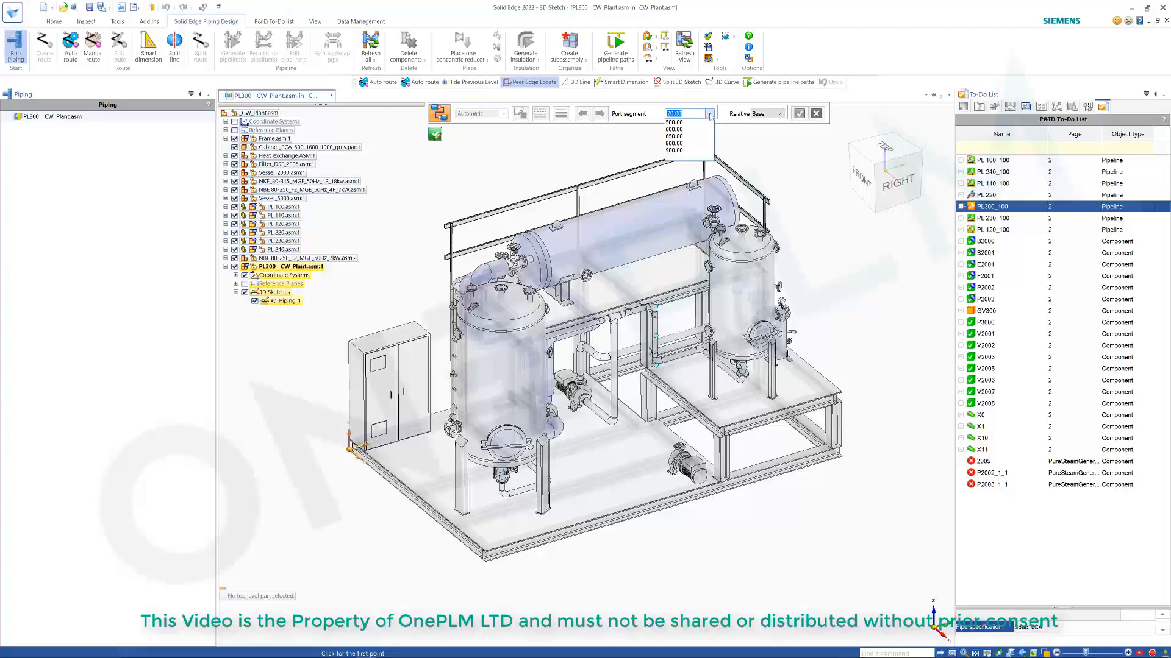
left_click(677, 137)
scroll(593, 268, "up", 6)
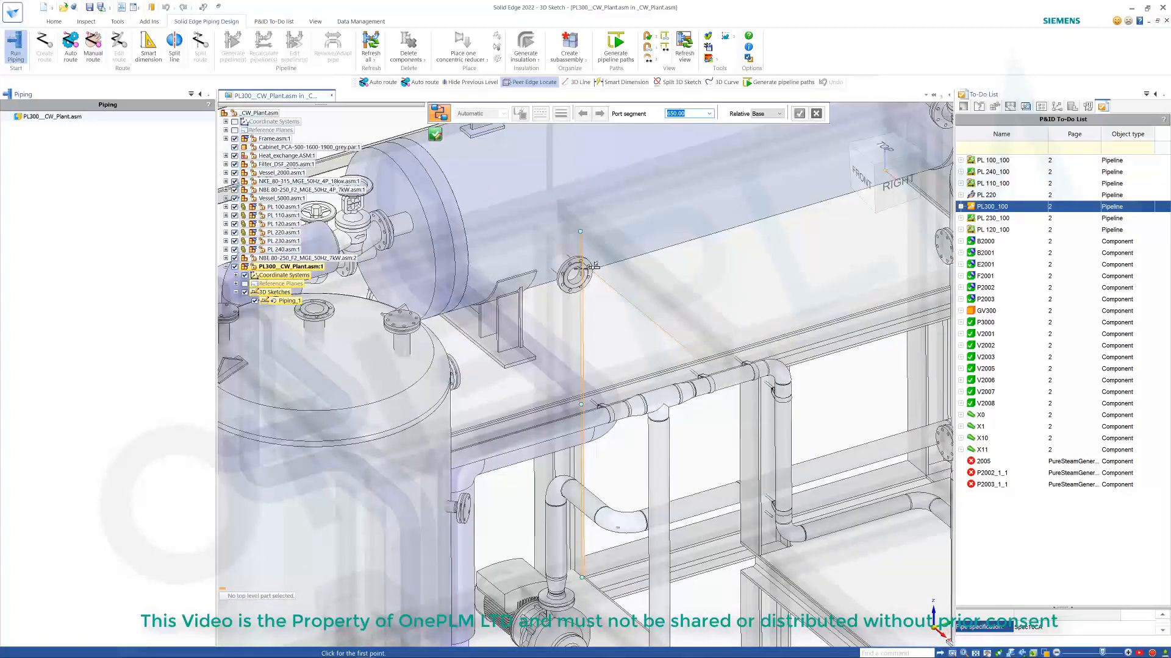
scroll(590, 264, "up", 5)
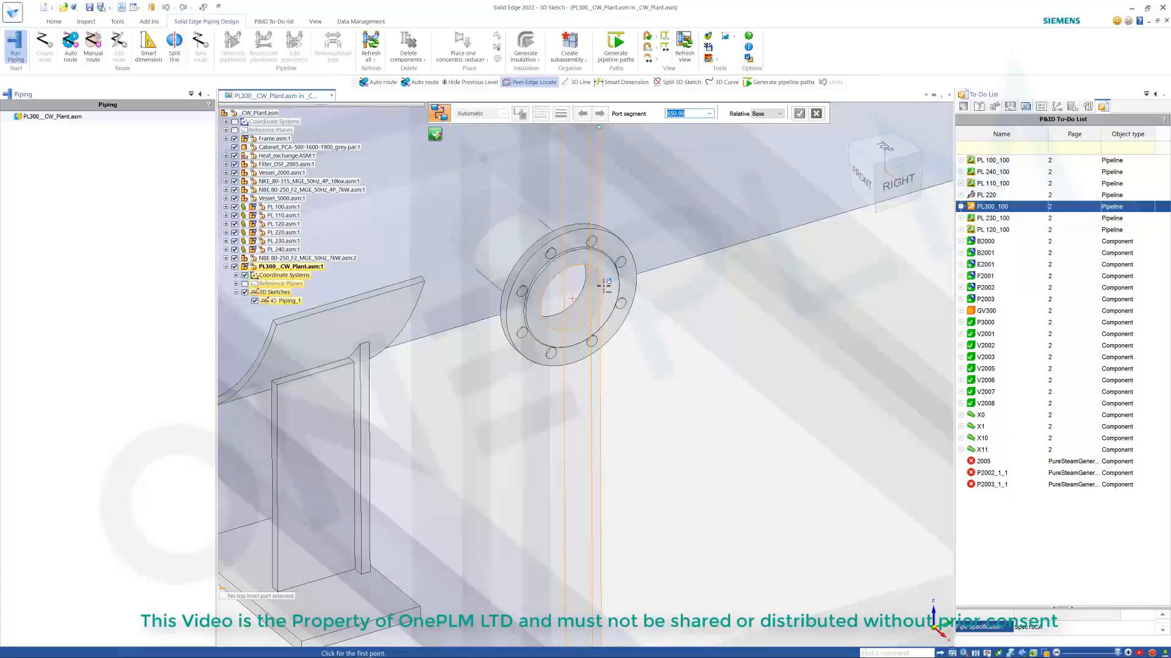
mouse_move(604, 287)
middle_mouse_down()
mouse_move(697, 230)
mouse_move(677, 295)
mouse_move(645, 324)
mouse_move(600, 276)
middle_mouse_up()
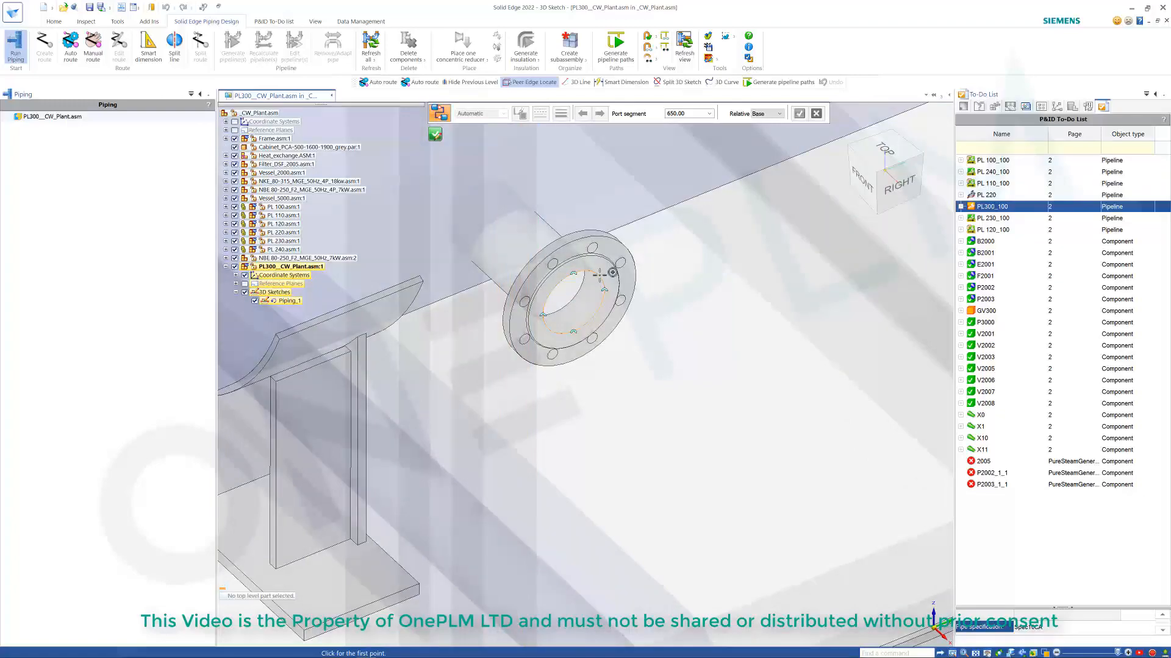
left_click(599, 277)
Set the end point of the auto route at the front suction flange of the newly placed pump
scroll(617, 273, "down", 5)
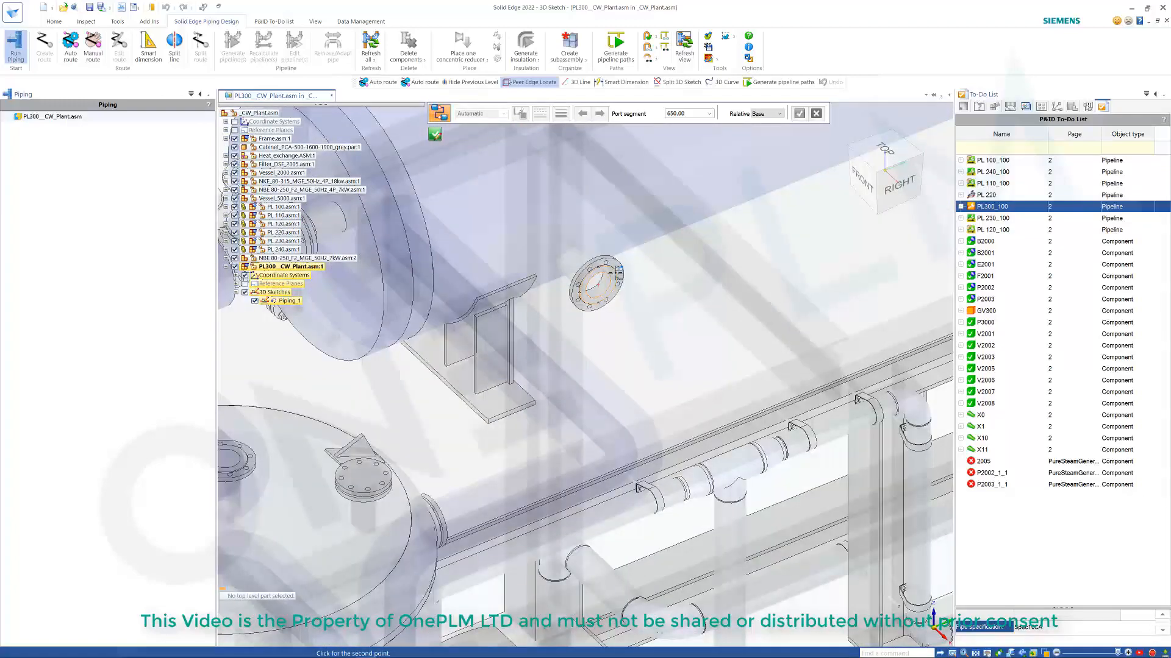
scroll(648, 275, "down", 5)
mouse_move(648, 276)
middle_mouse_down()
mouse_move(671, 272)
mouse_move(649, 277)
middle_mouse_up()
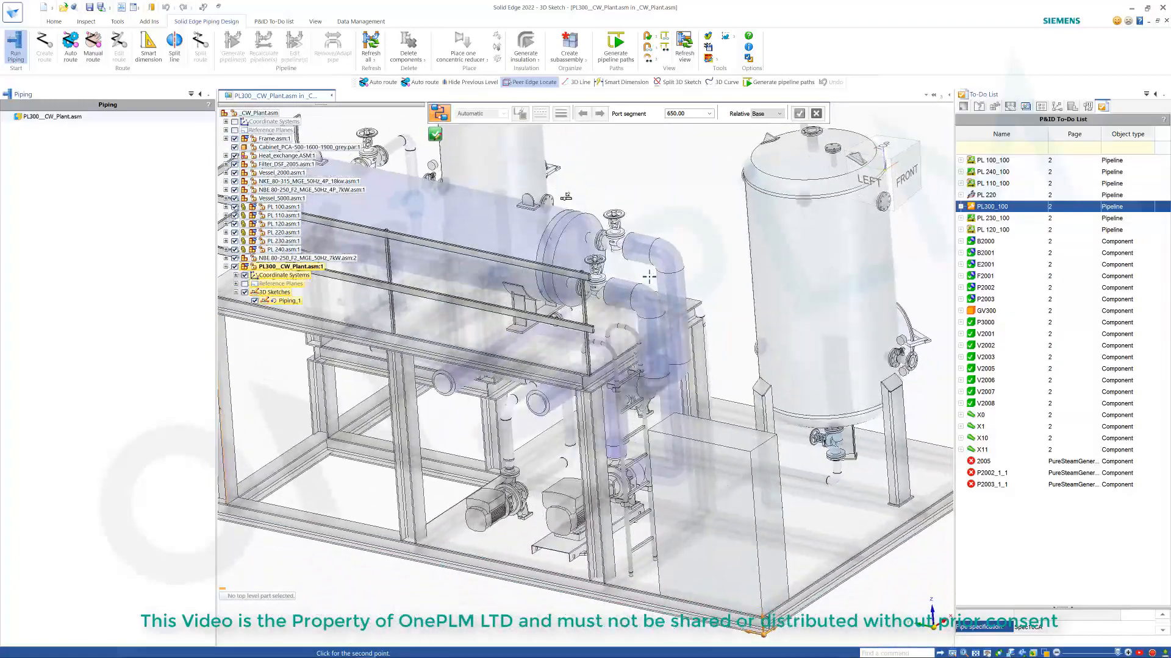
scroll(537, 467, "up", 10)
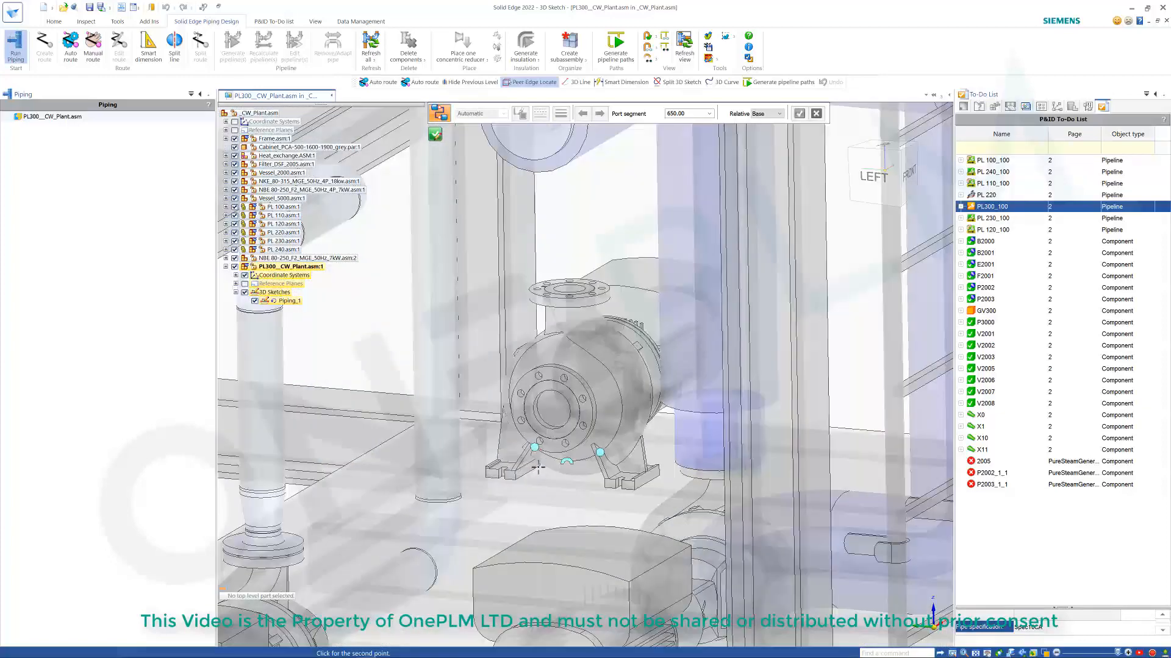
scroll(537, 467, "up", 3)
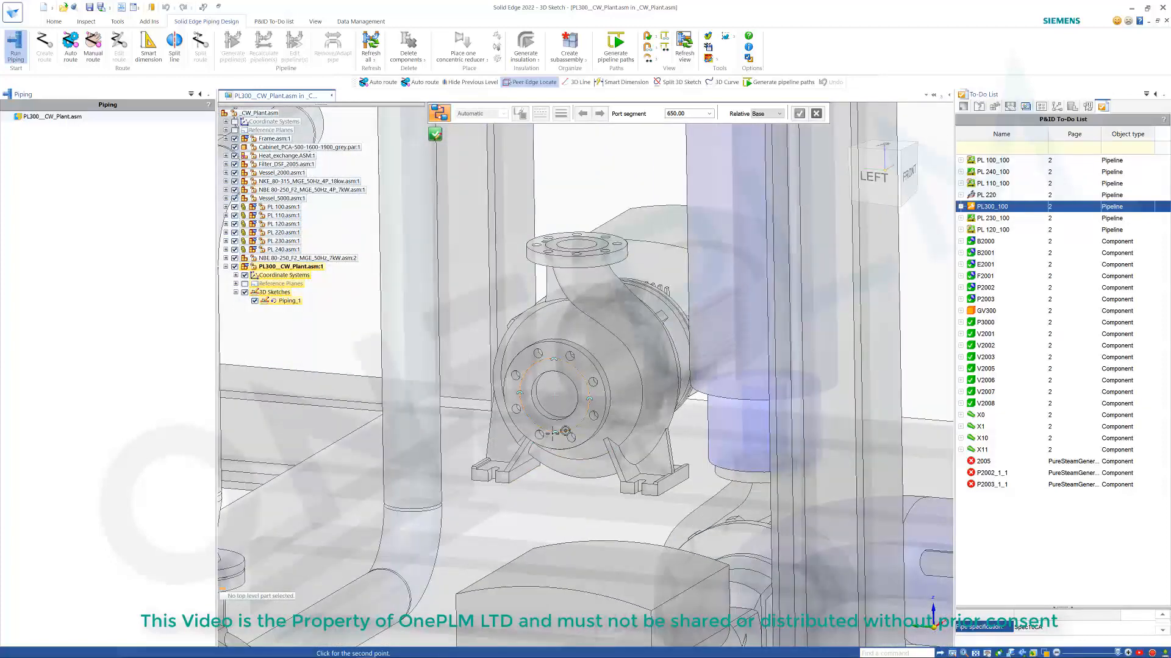
left_click(553, 433)
Compare the proposed routing paths and choose the one that drops vertically near the nozzle, then runs along floor level to the pump
scroll(609, 409, "down", 8)
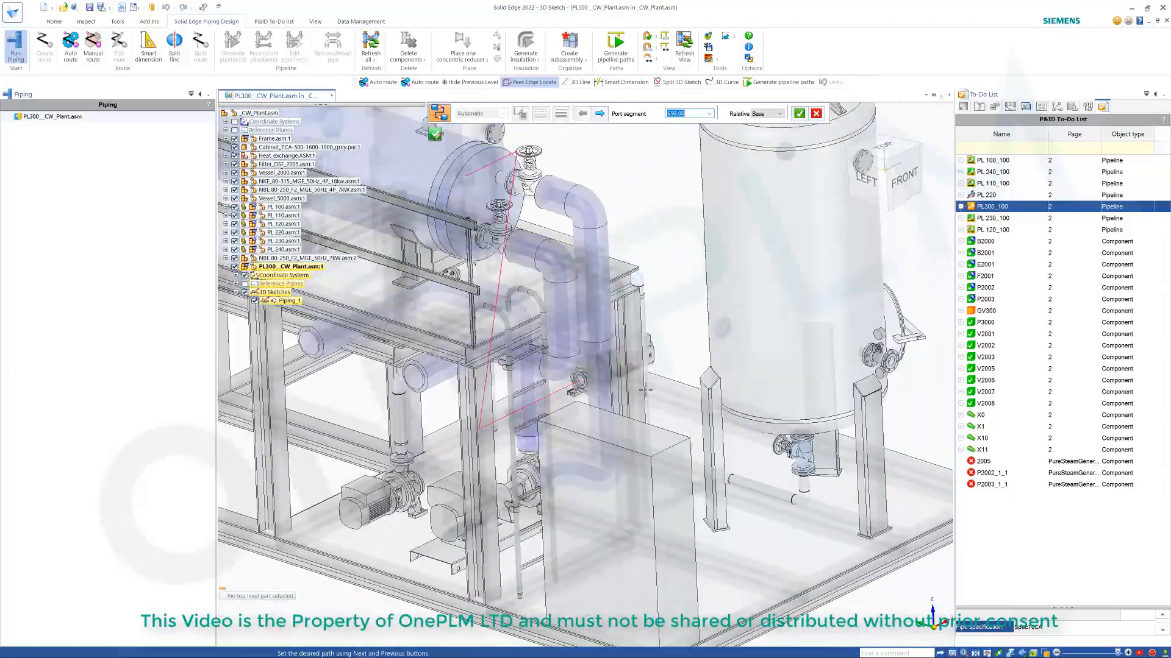
scroll(645, 389, "down", 4)
middle_click_drag(646, 389, 525, 158)
scroll(525, 157, "up", 4)
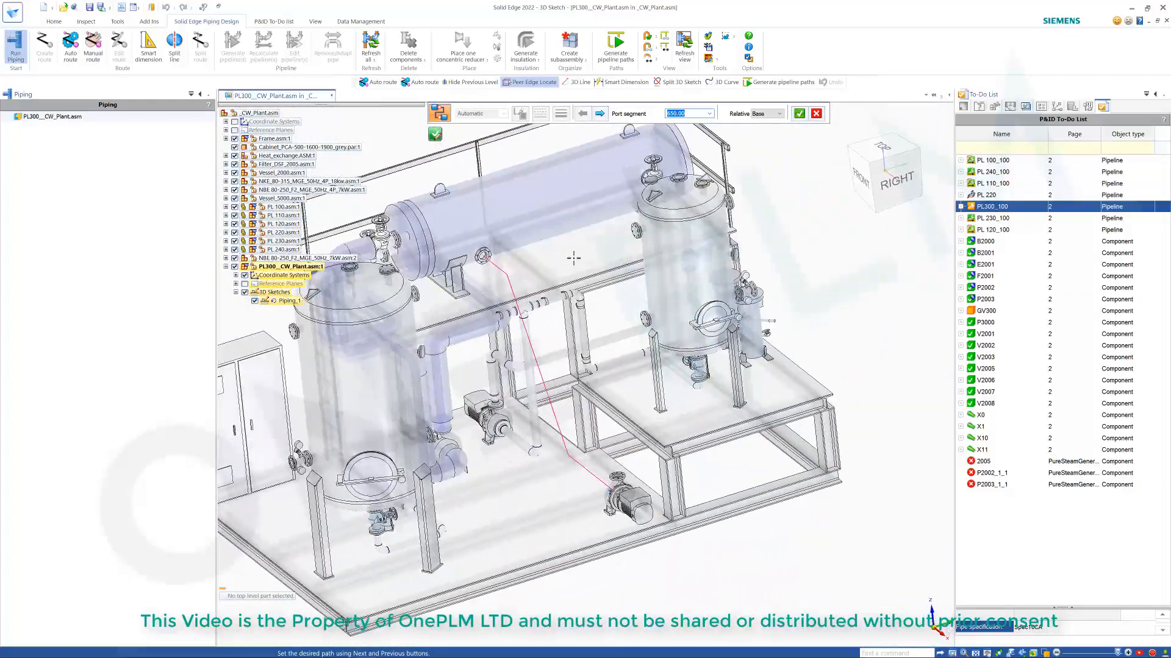
scroll(525, 158, "down", 1)
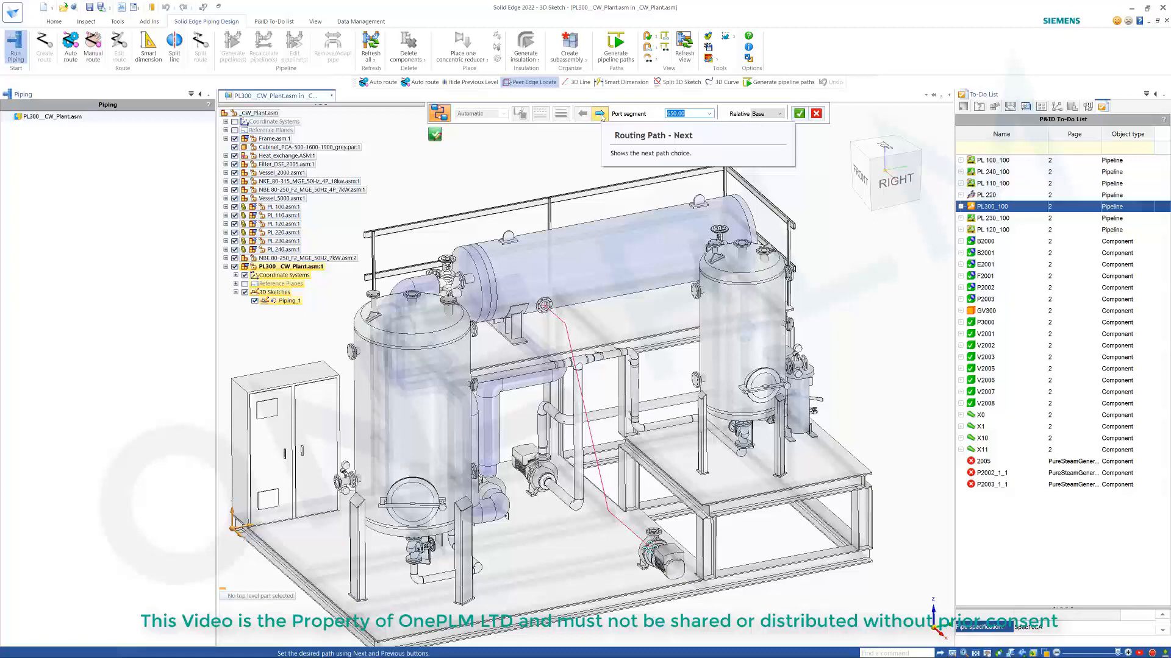
left_click(600, 114)
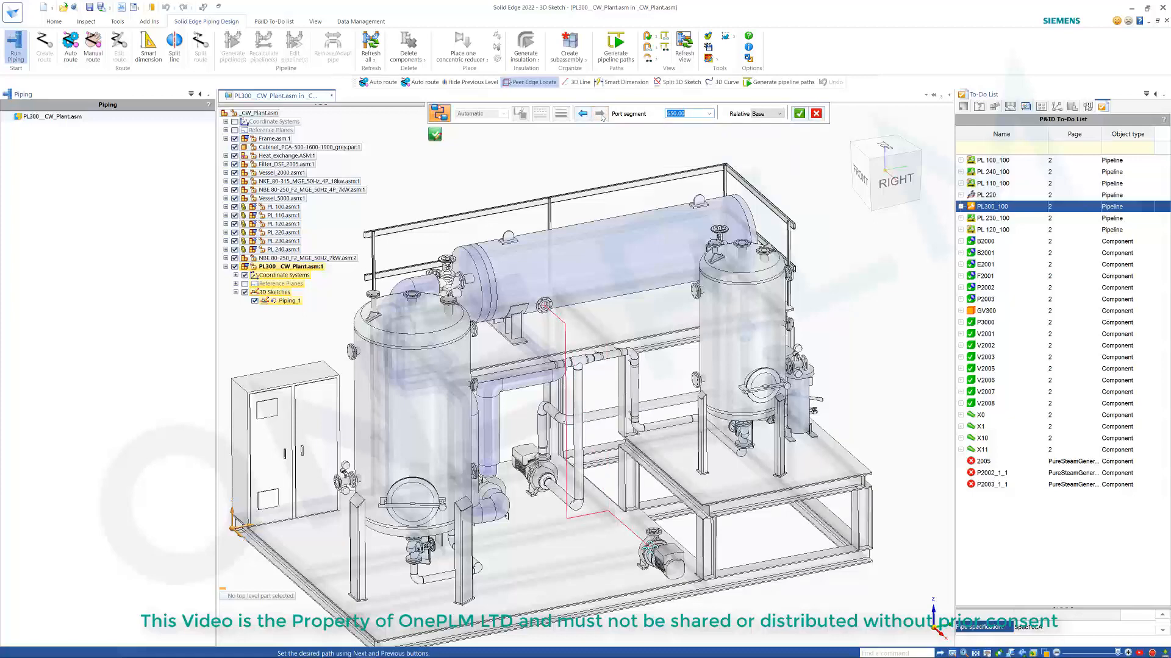
left_click(582, 114)
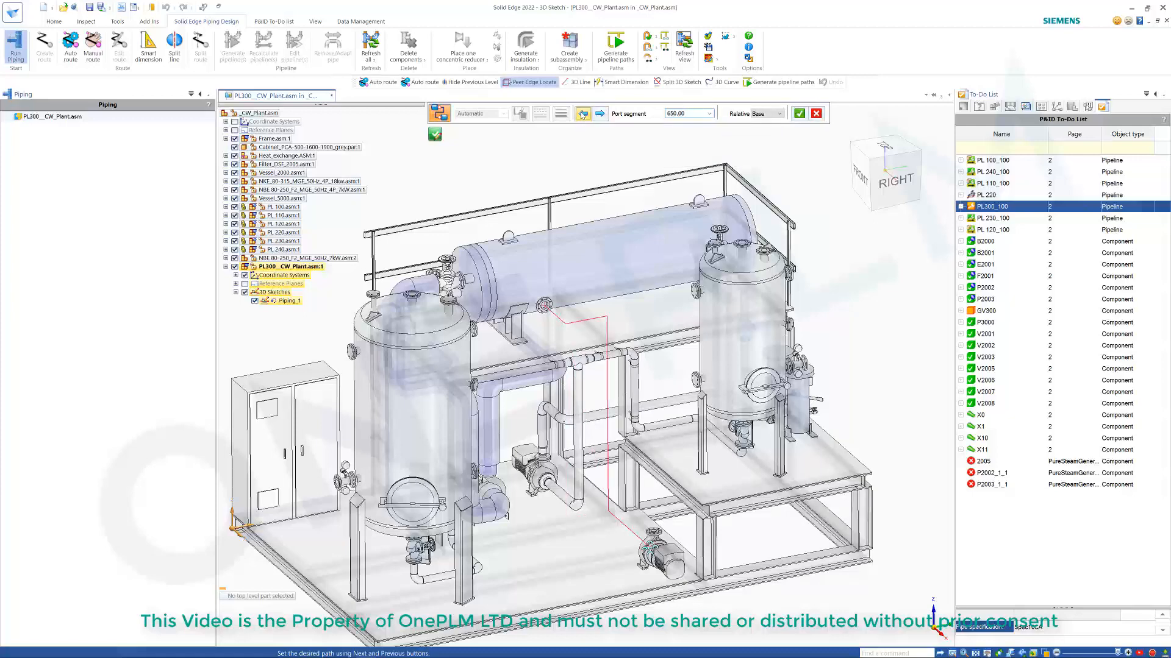
left_click(600, 115)
left_click(601, 115)
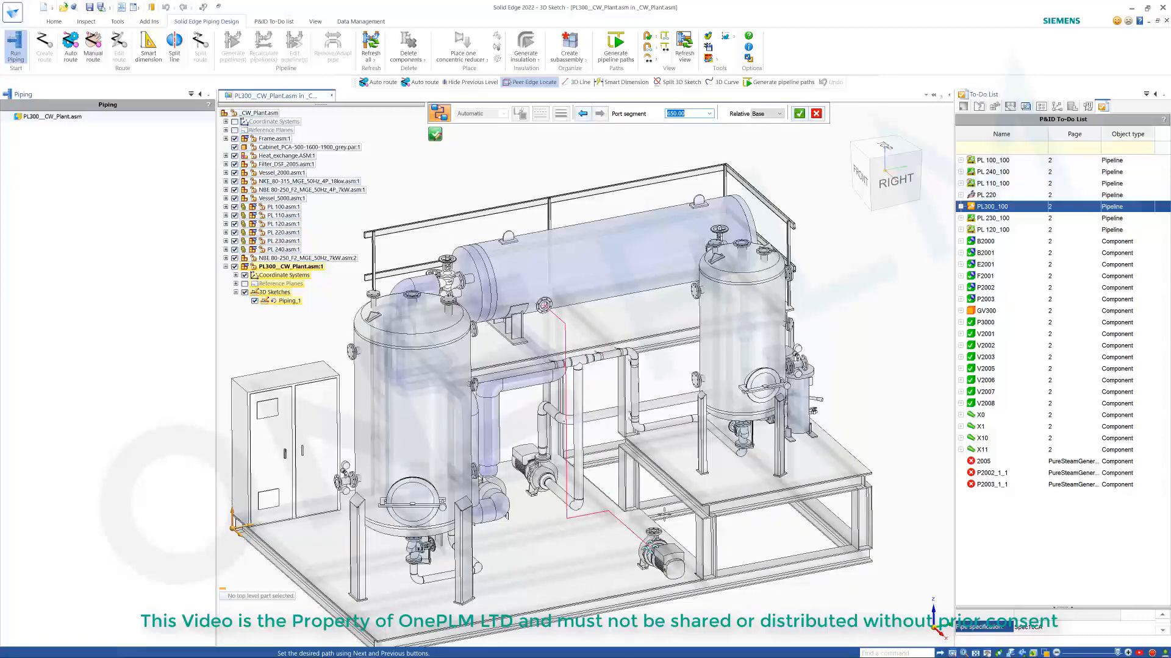
Accept the chosen routing path between nozzle and pump and generate the pipeline path from the 3D sketch
middle_click_drag(793, 351, 609, 157)
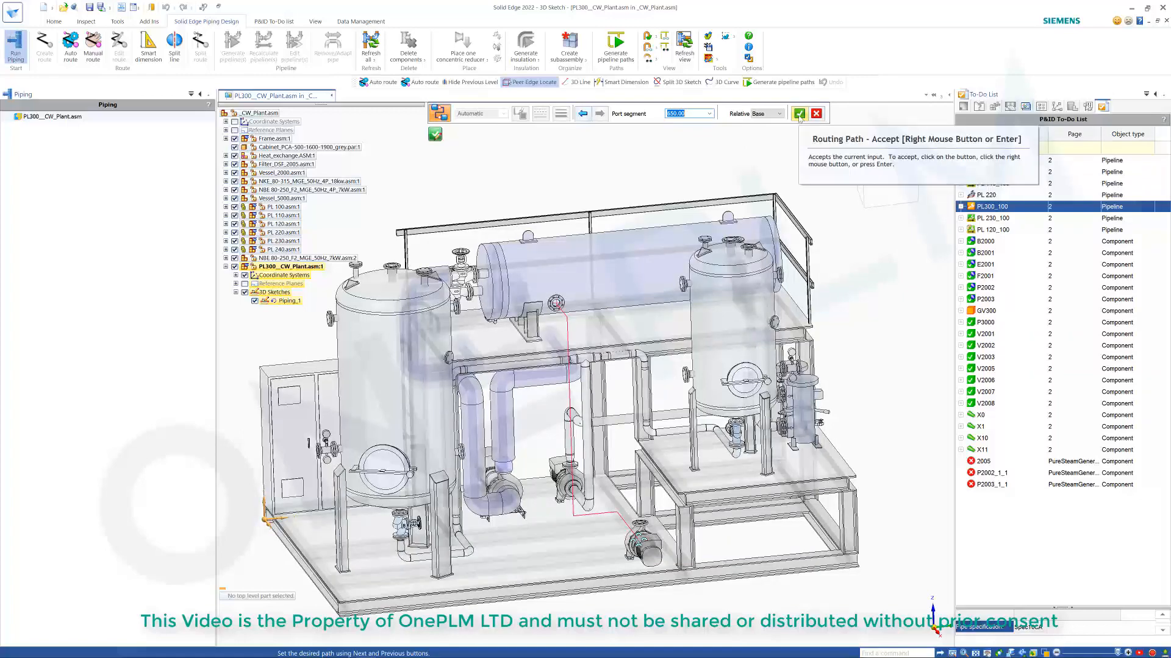
middle_click_drag(725, 136, 588, 253)
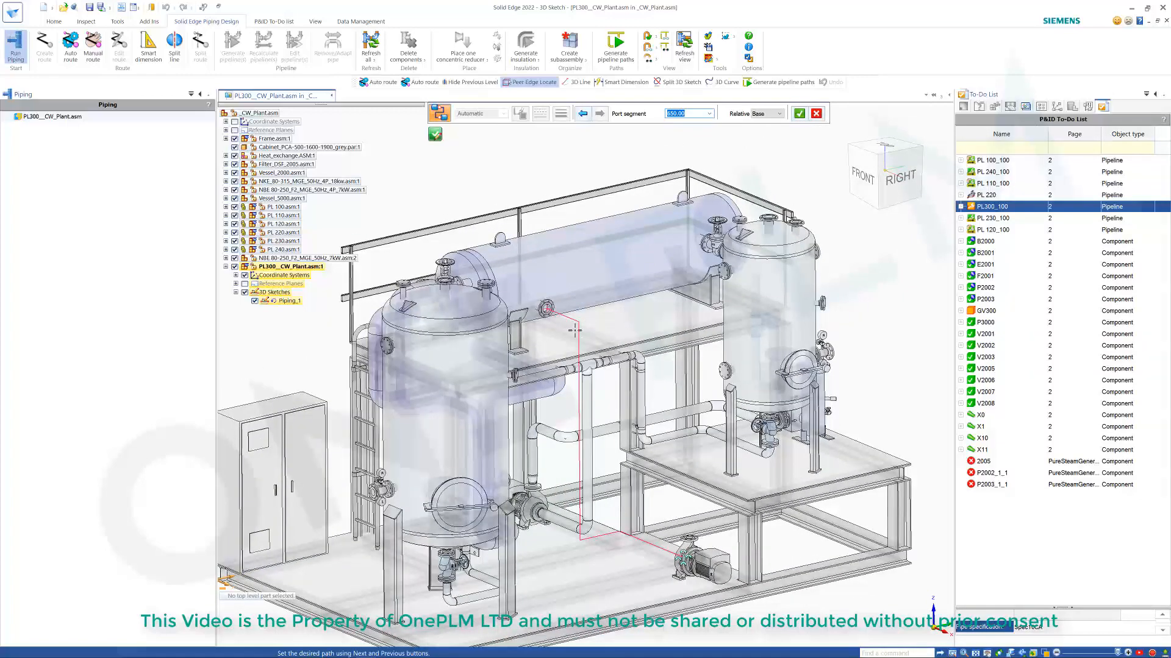
middle_click_drag(681, 490, 638, 503)
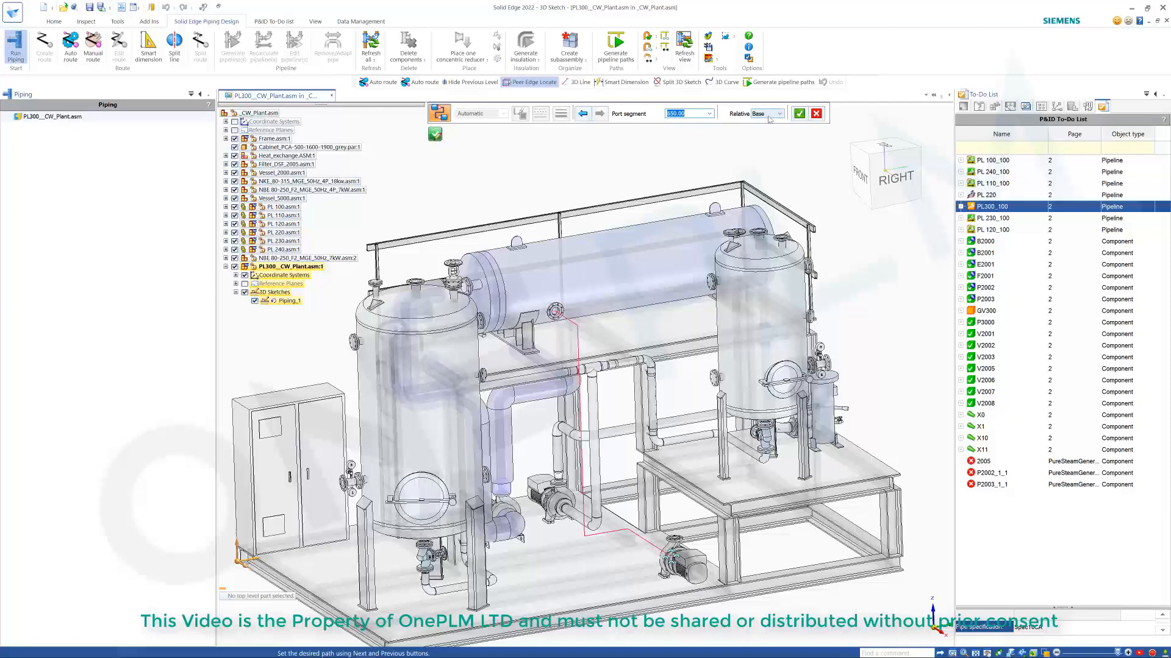
middle_click_drag(536, 189, 583, 170)
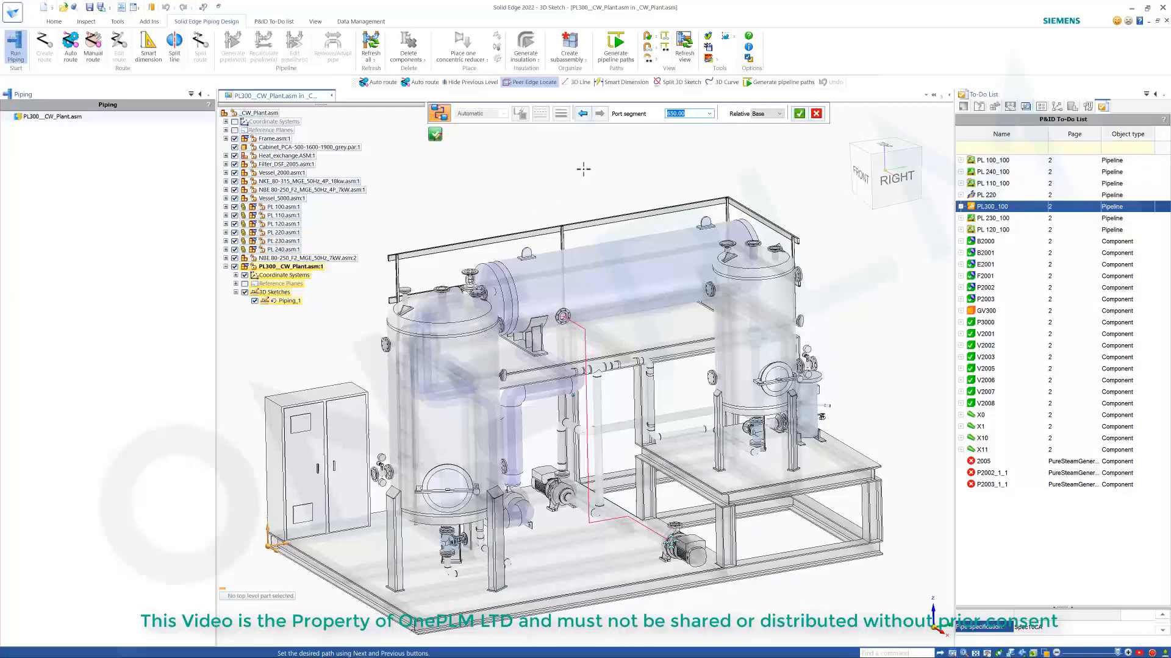
left_click(54, 22)
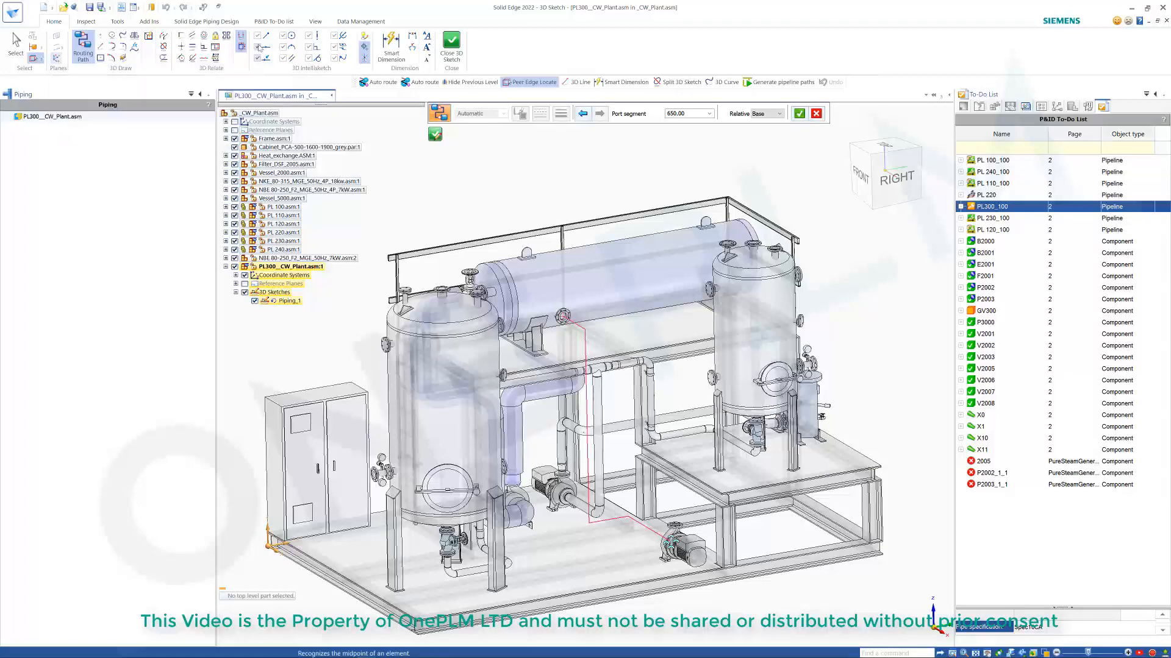
left_click(214, 22)
middle_click_drag(585, 153, 602, 178)
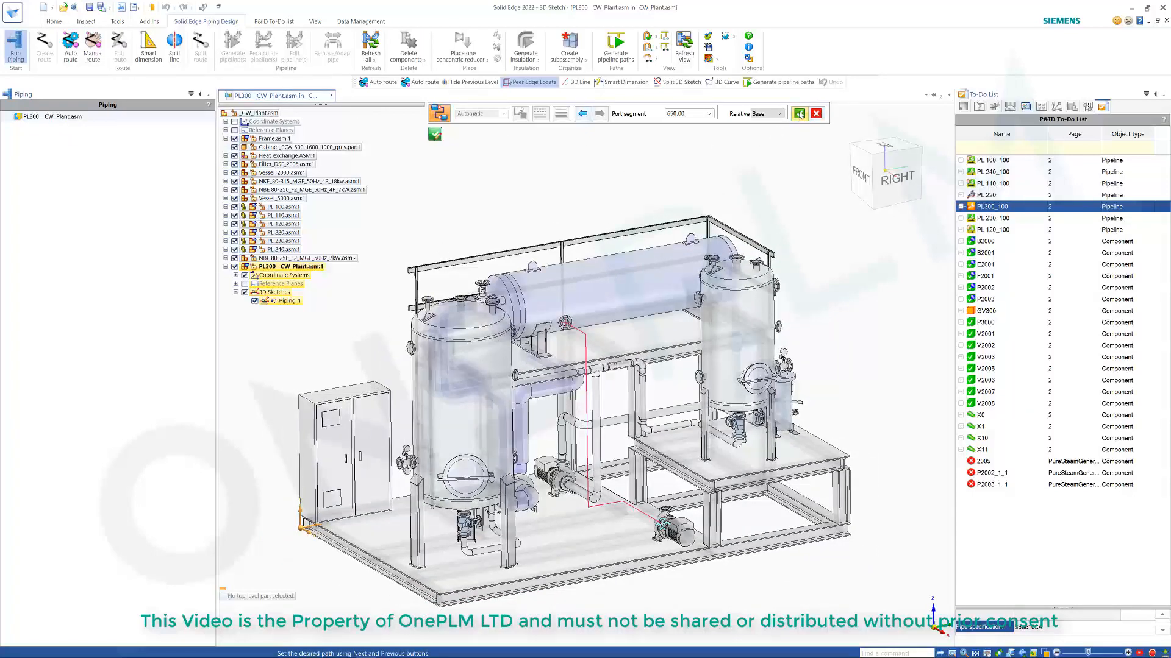
key("Return")
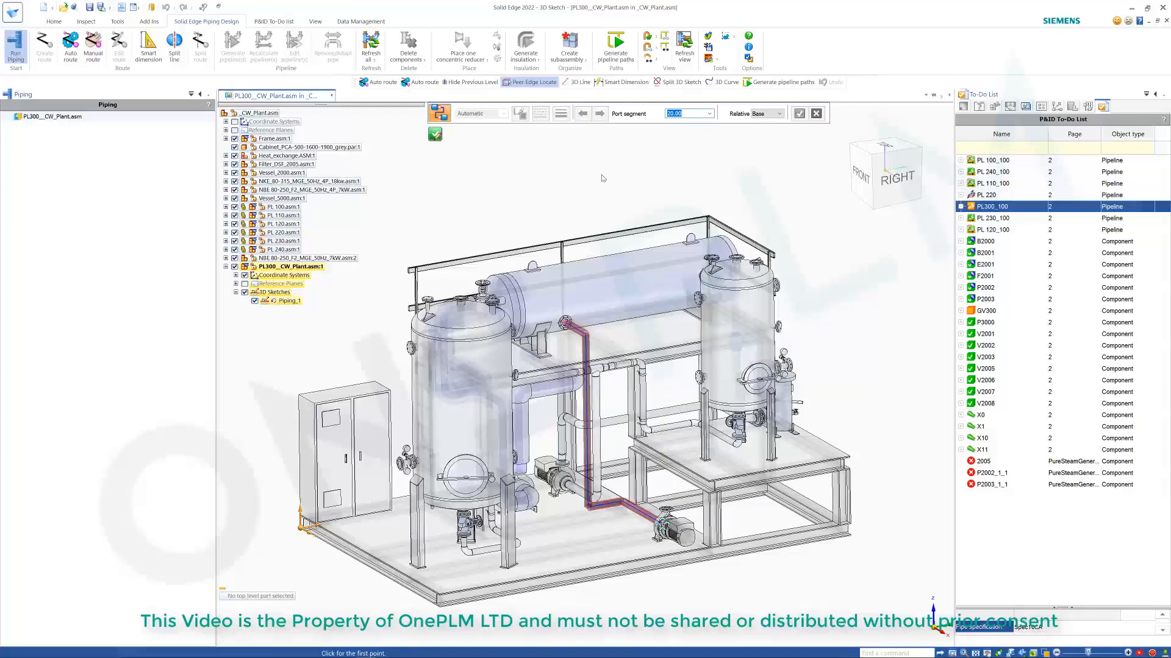
mouse_move(602, 178)
middle_mouse_down()
mouse_move(569, 183)
mouse_move(583, 181)
middle_mouse_up()
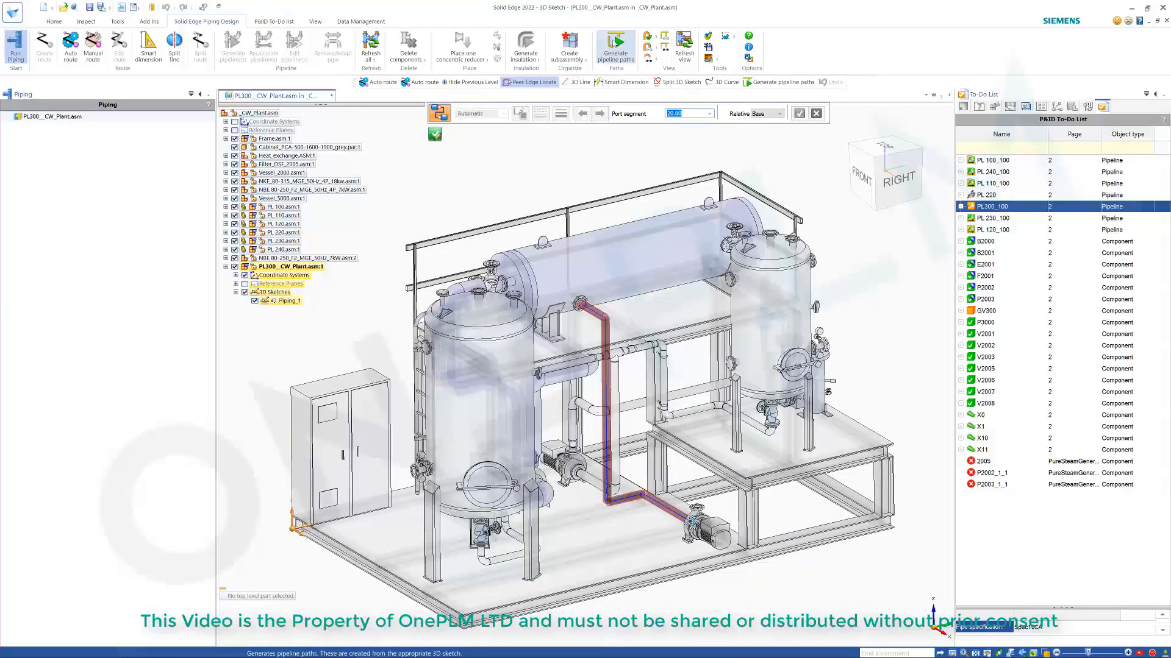
left_click(616, 49)
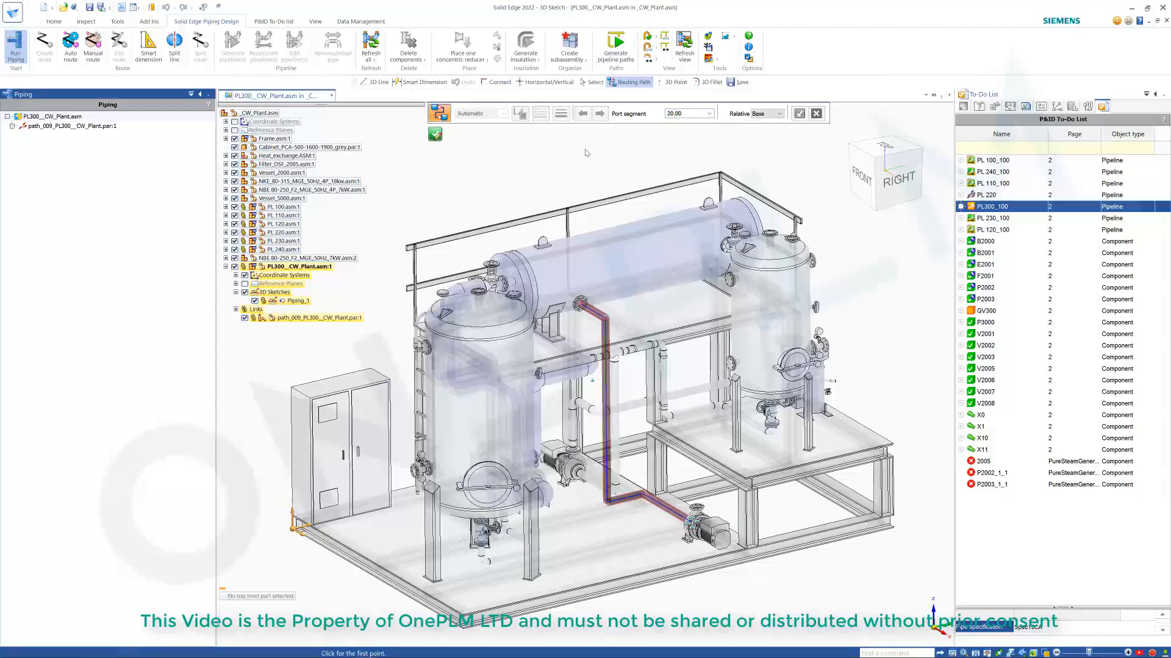
Try to generate the pipeline from the new path while still editing the 3D sketch
middle_click_drag(586, 152, 574, 175)
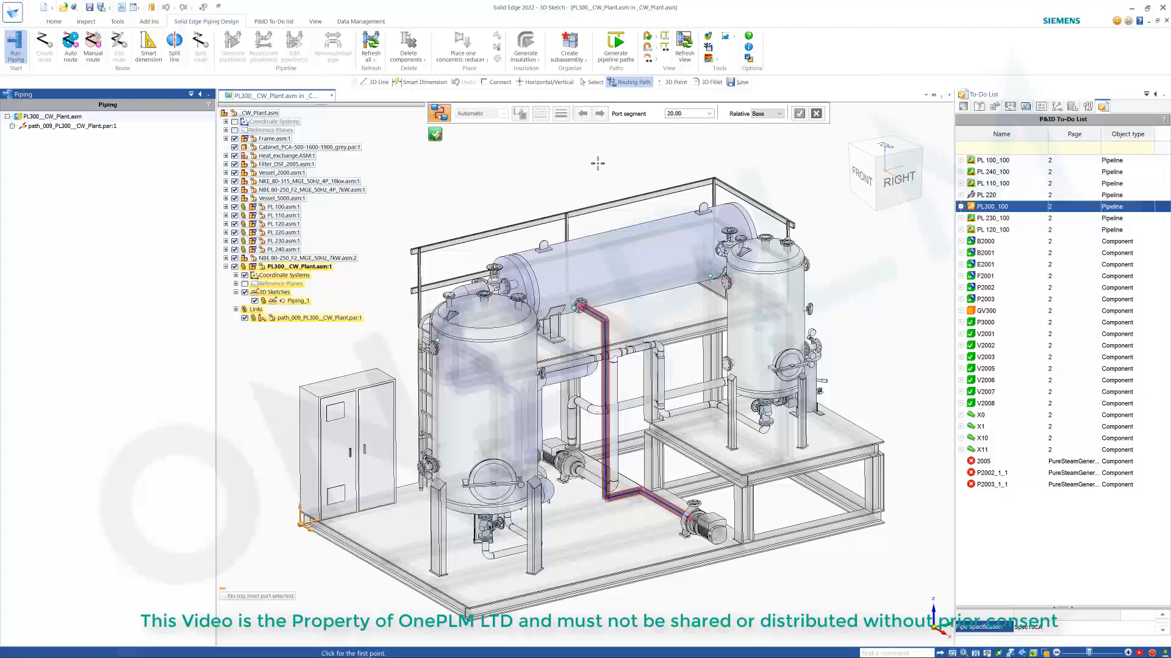
left_click(47, 126)
right_click(49, 128)
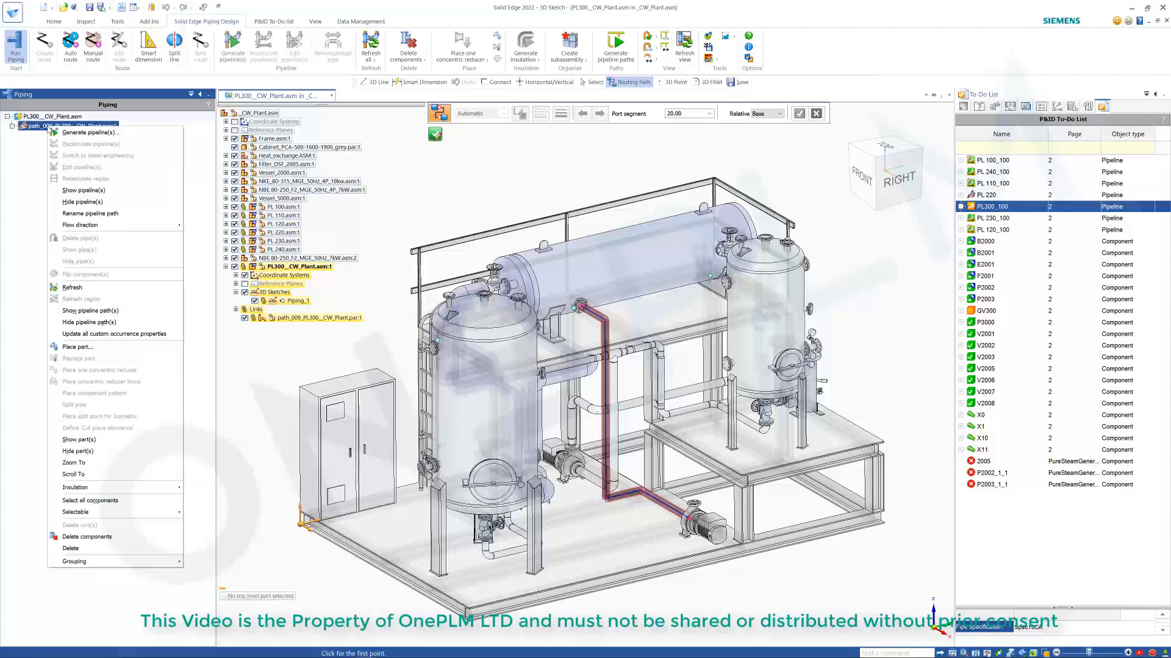
left_click(84, 133)
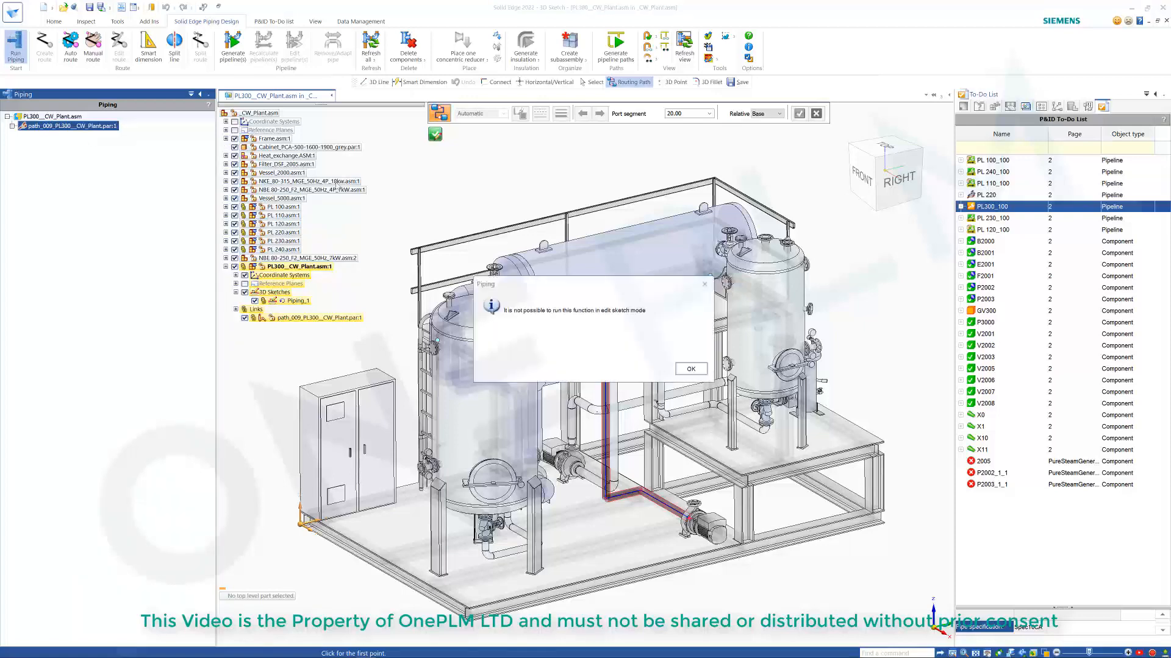
left_click(689, 370)
Close the 3D sketch and assign the path_009_PL300__CW_Plant.par path to pipeline PL300_100 from the P&ID To-Do List
left_click(435, 134)
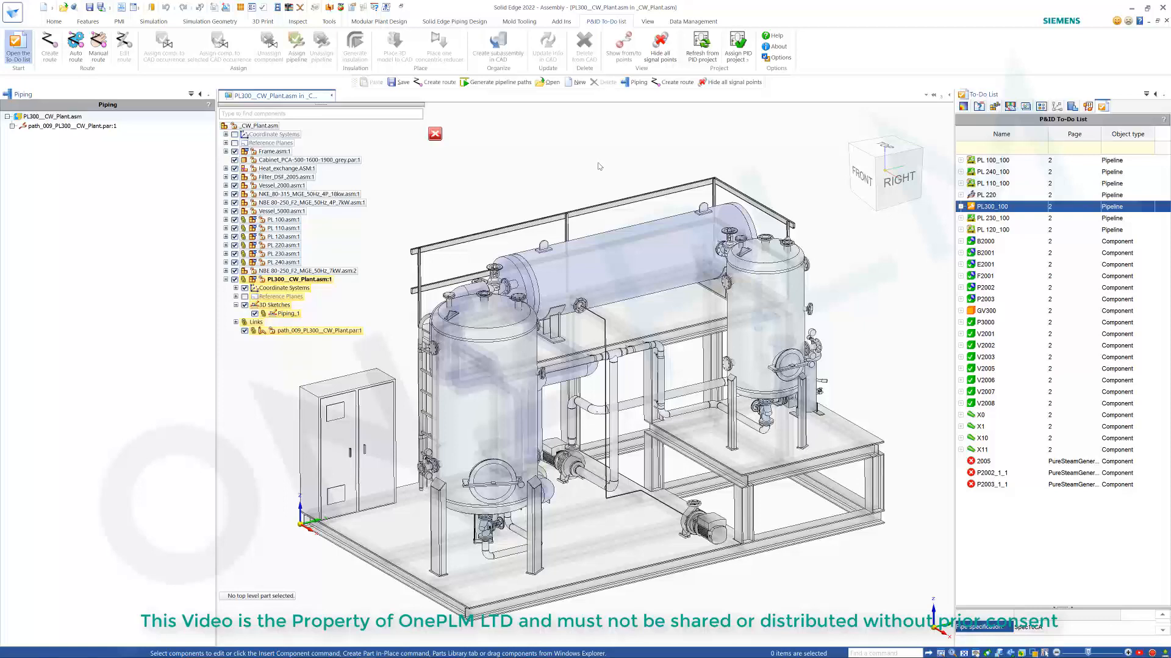
scroll(598, 163, "down", 1)
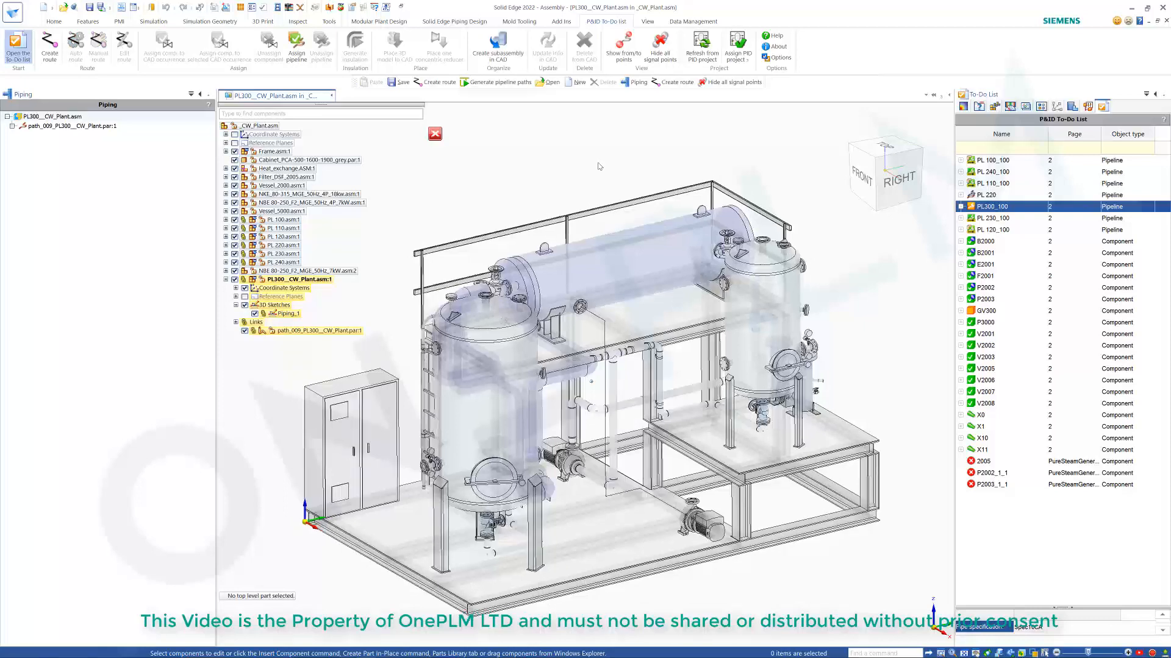
left_click(296, 48)
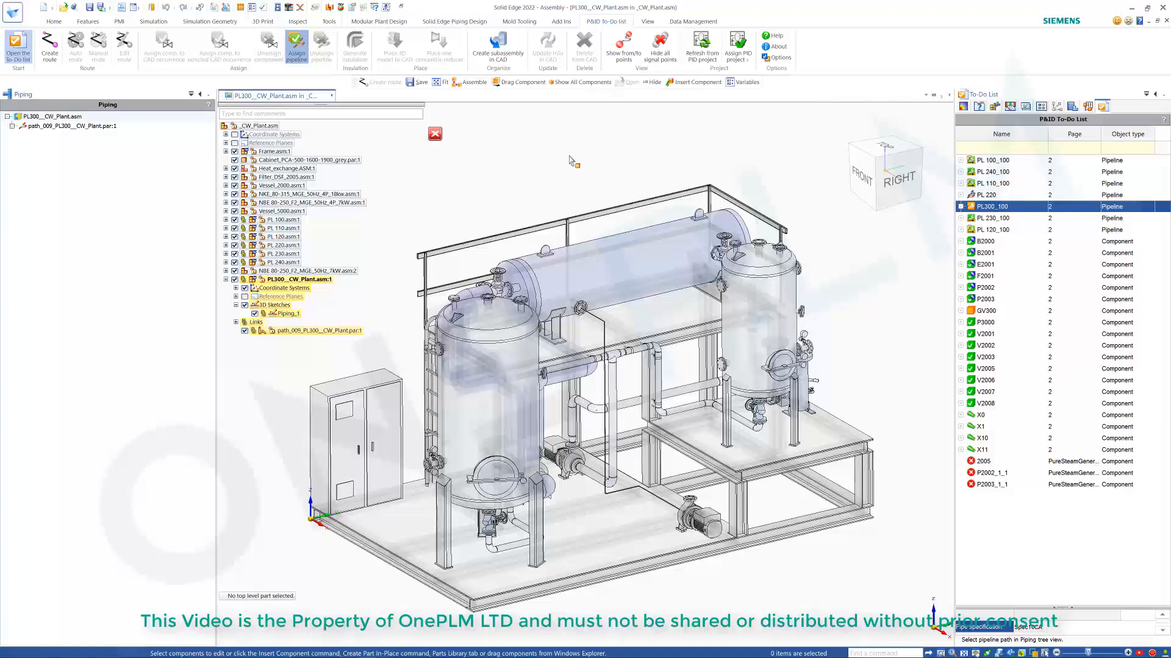
left_click(351, 330)
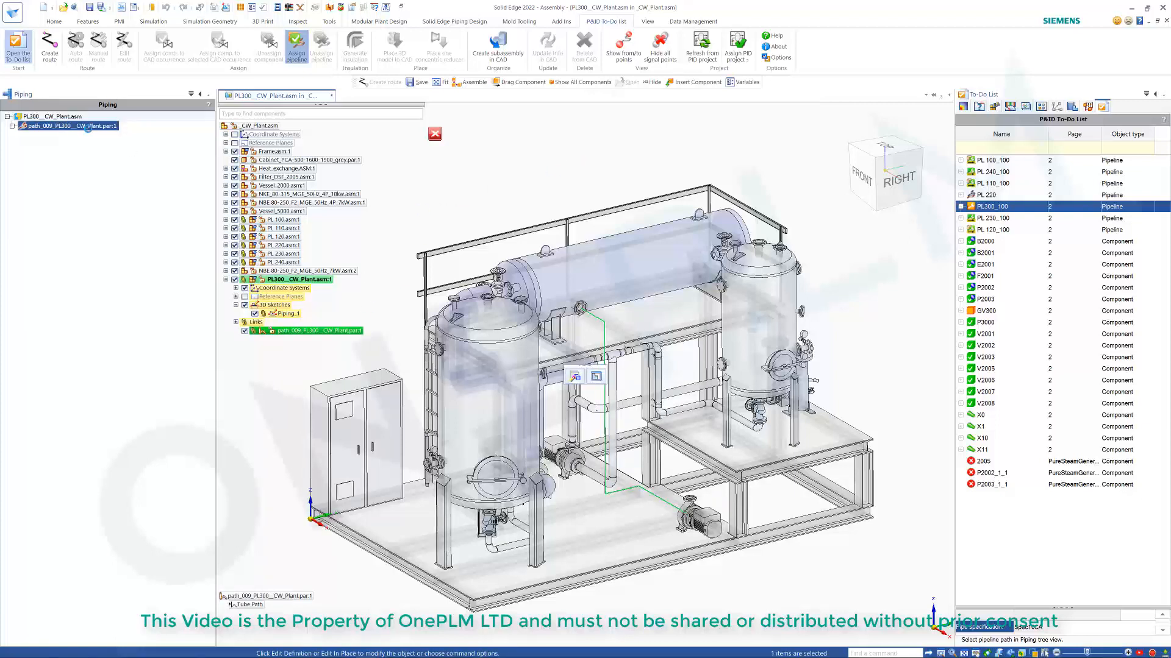
left_click(88, 127)
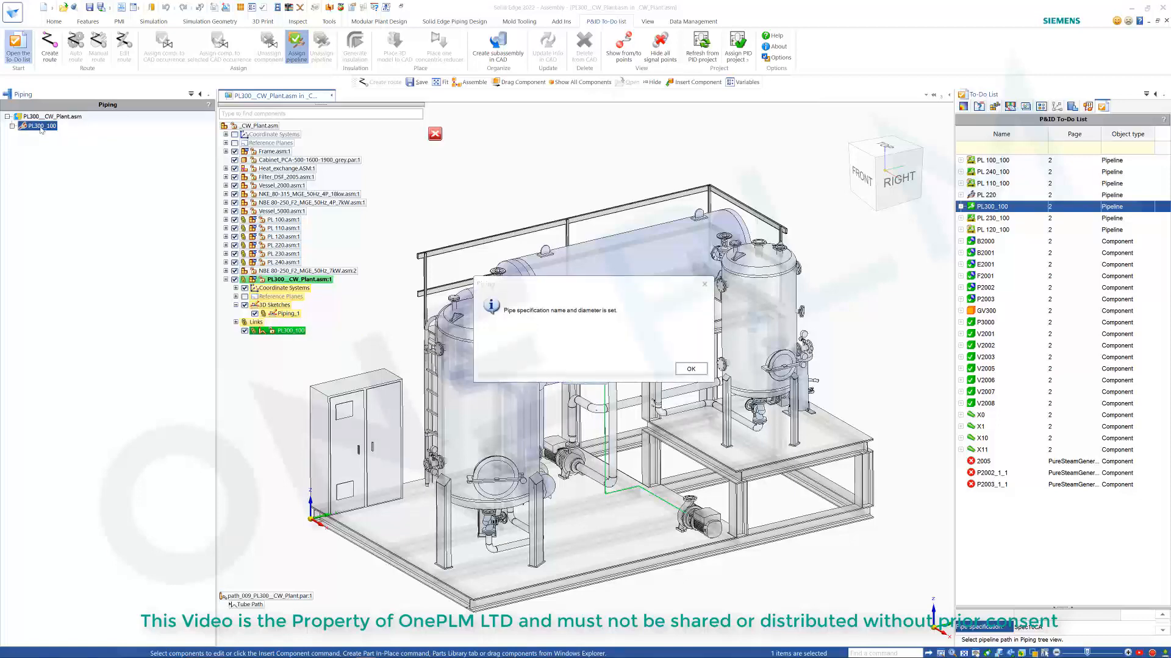
left_click(691, 369)
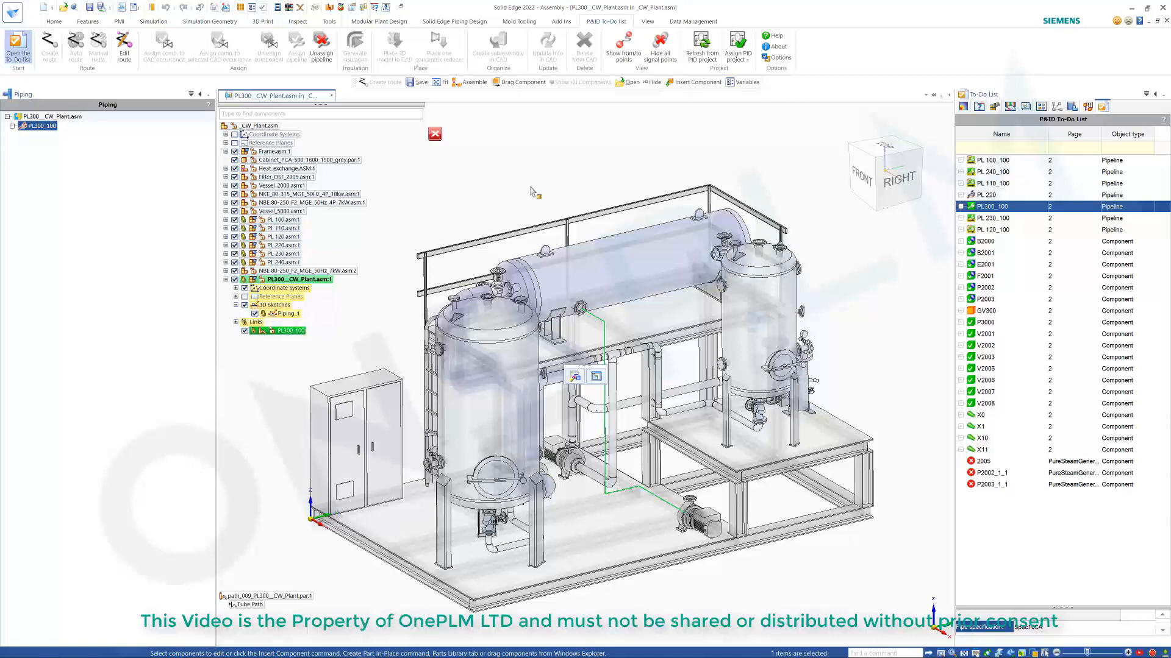
Generate the 3D pipeline components along the PL300_100 path
right_click(32, 127)
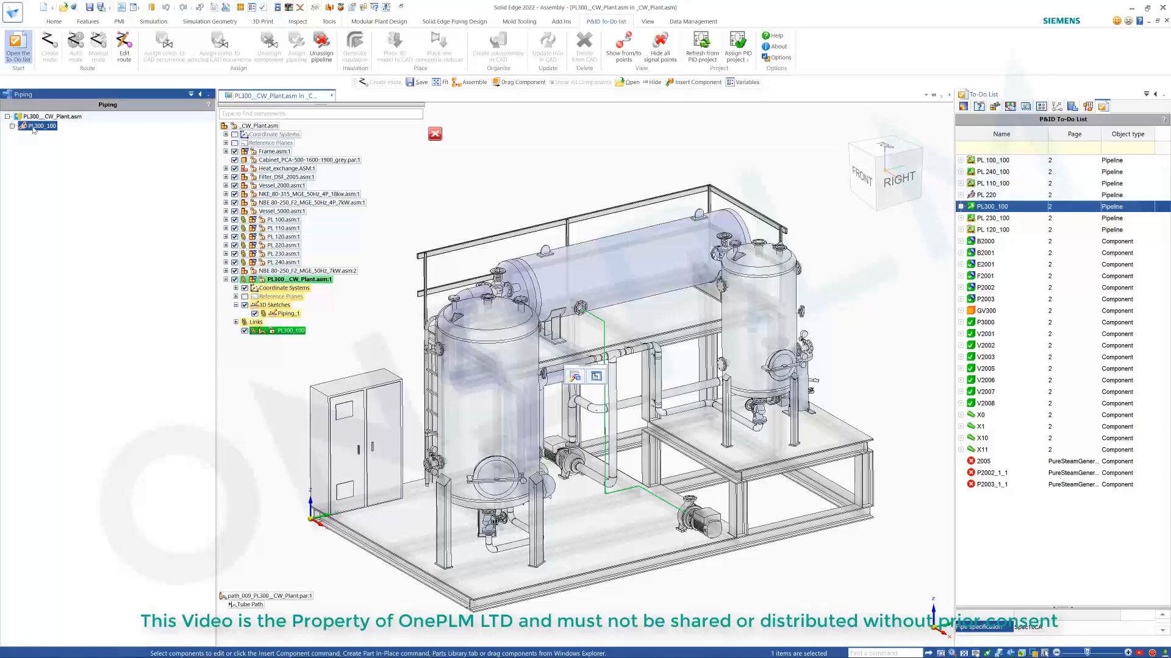
left_click(69, 145)
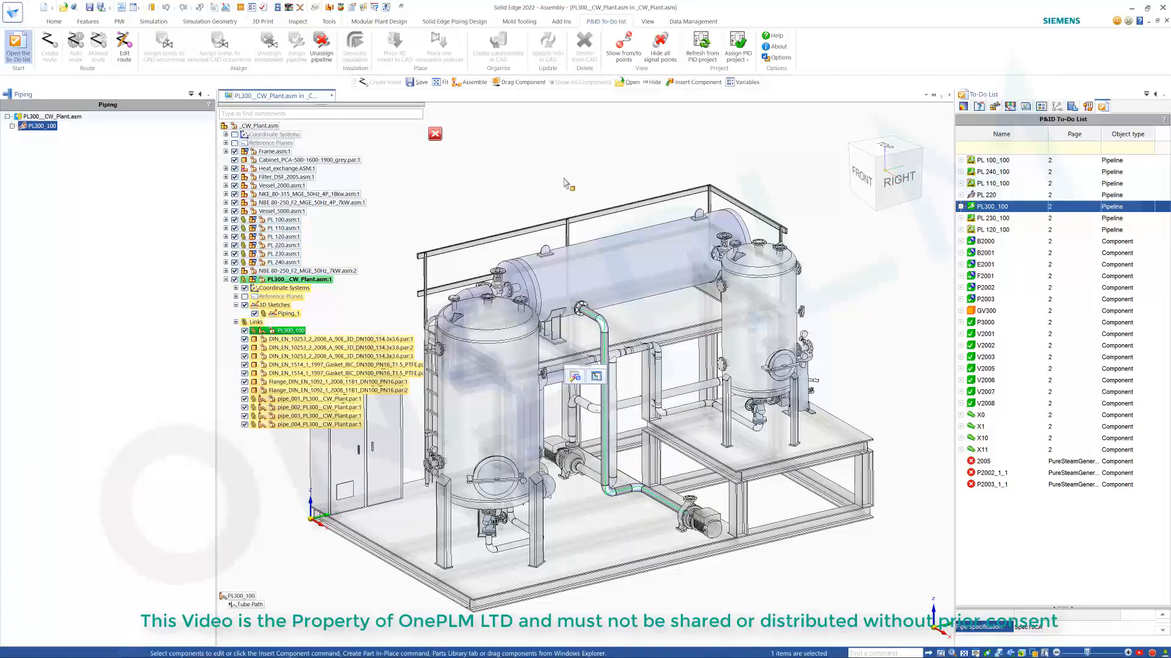
Examine the generated PL300 pipeline, checking the elbow, flange and gasket where it joins the heat exchanger nozzle
scroll(582, 310, "up", 5)
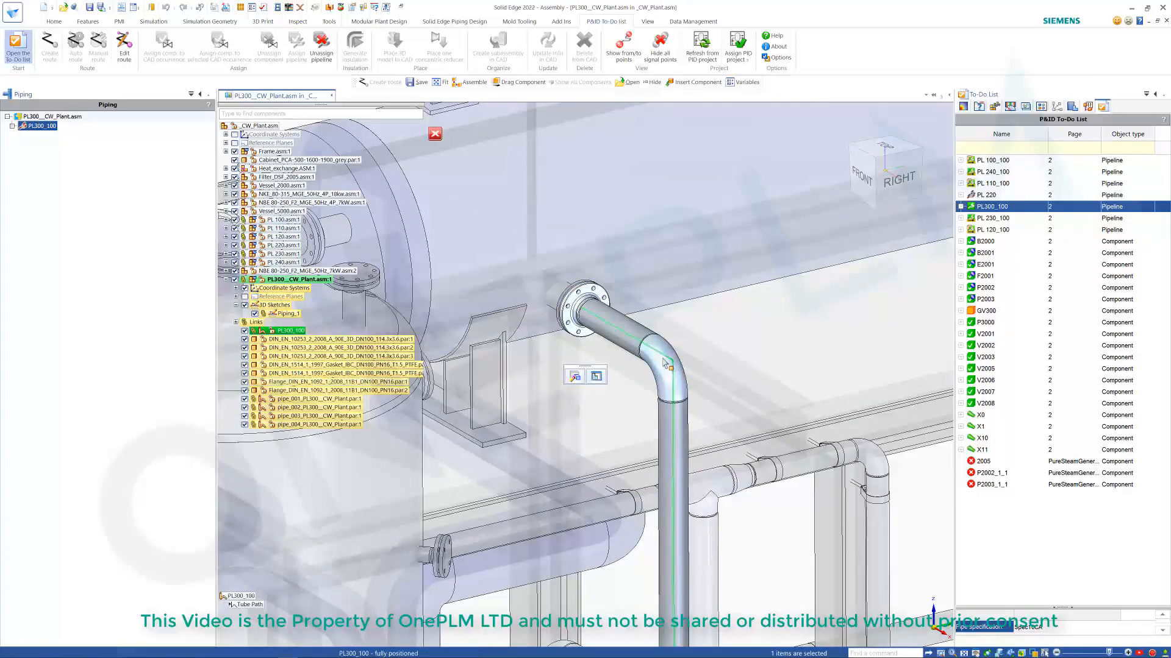
scroll(630, 330, "down", 6)
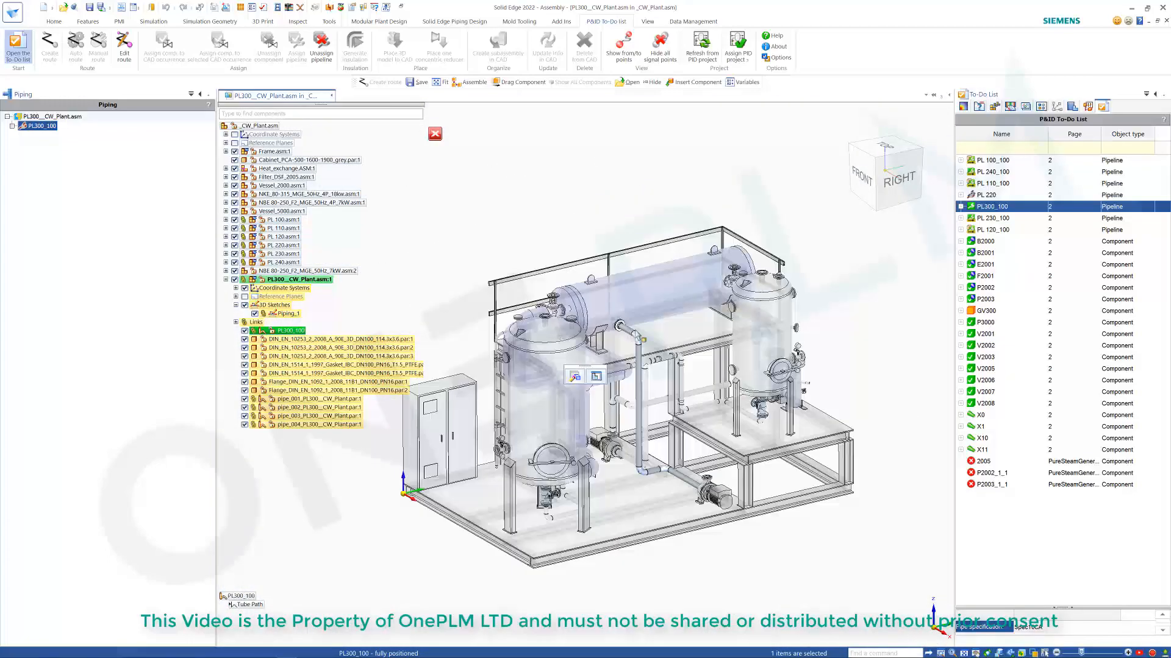
middle_click_drag(793, 249, 884, 360)
scroll(601, 360, "up", 5)
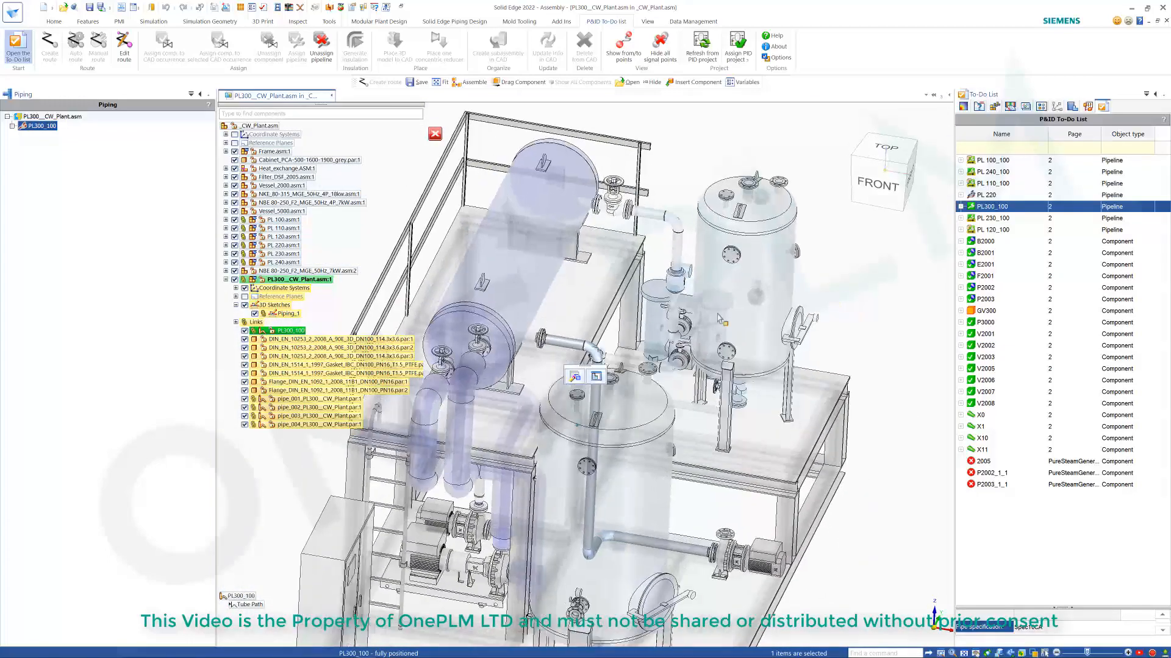
middle_click_drag(605, 364, 655, 349)
scroll(437, 368, "up", 6)
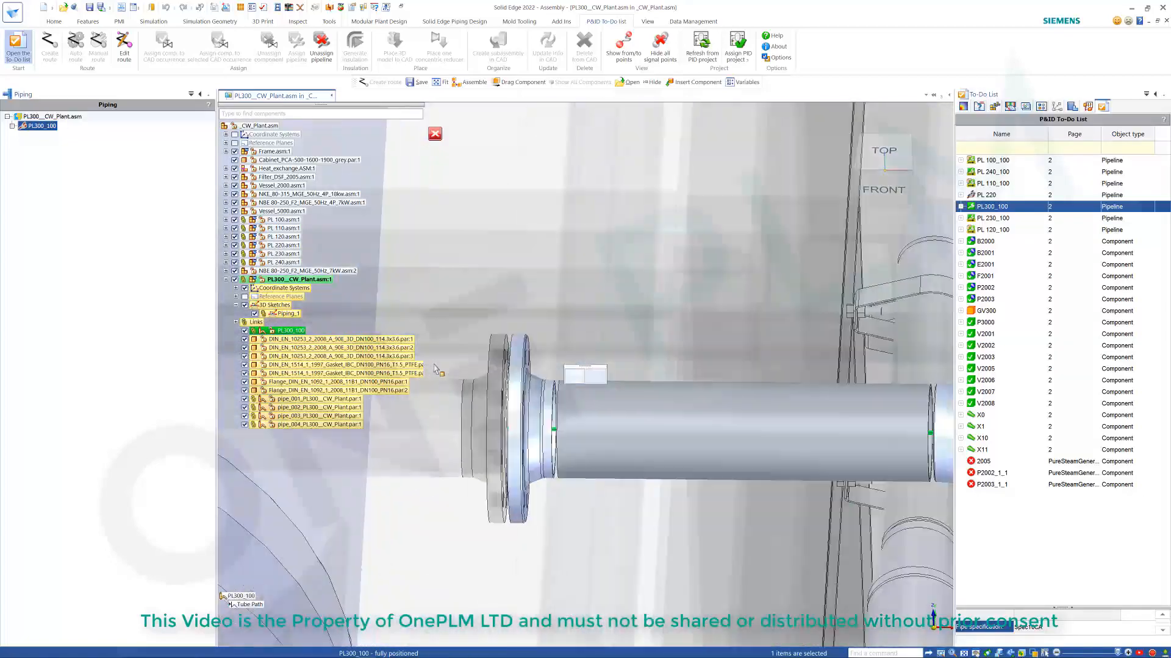
middle_click_drag(541, 391, 573, 386)
scroll(488, 378, "up", 1)
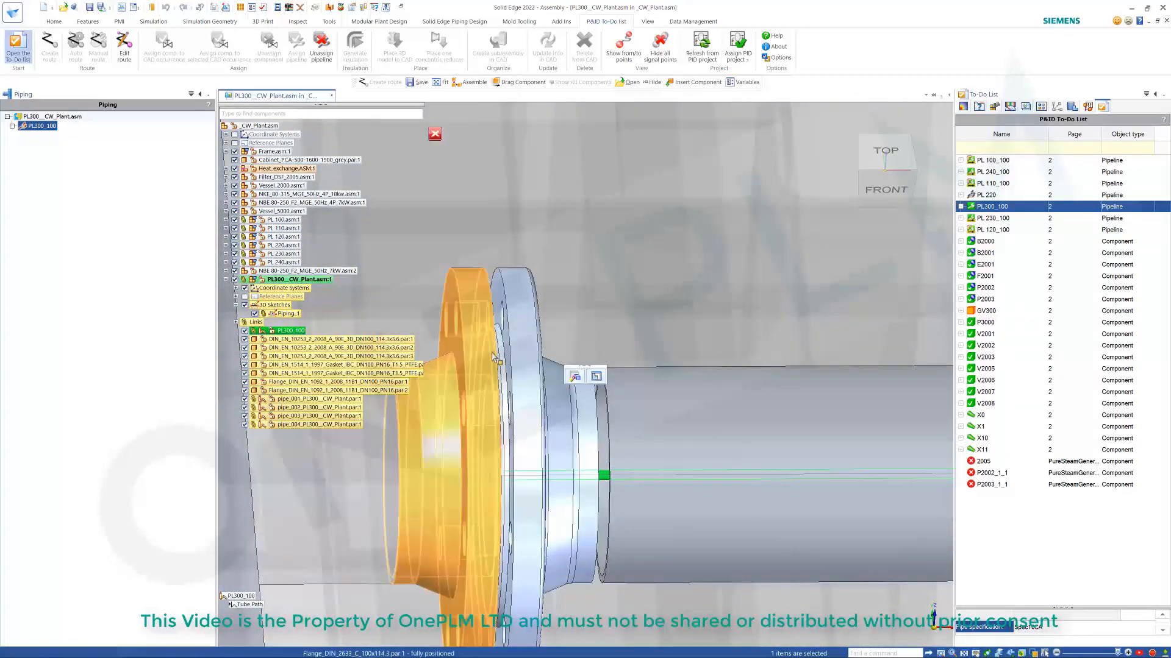
scroll(585, 342, "down", 1)
scroll(646, 280, "down", 7)
middle_click_drag(673, 273, 587, 355)
scroll(587, 355, "down", 2)
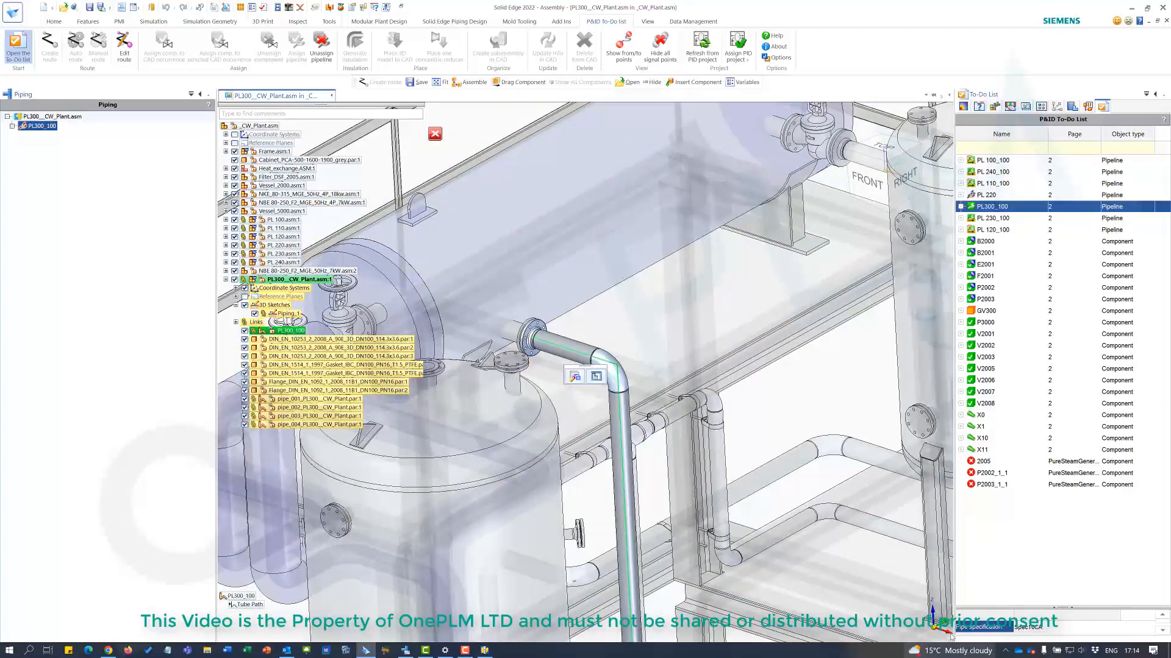
left_click(962, 653)
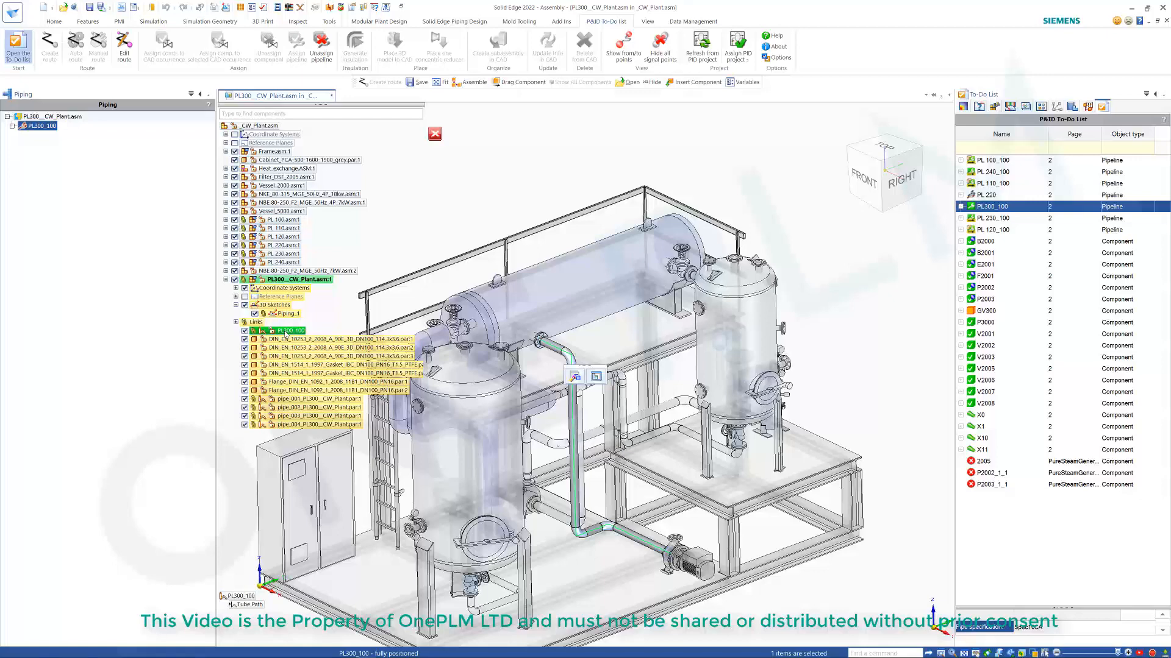
Review the occurrence properties of PL300__CW_Plant.asm, including the reports, drawing, physical property and interference columns, and close them
left_click(299, 280)
right_click(305, 280)
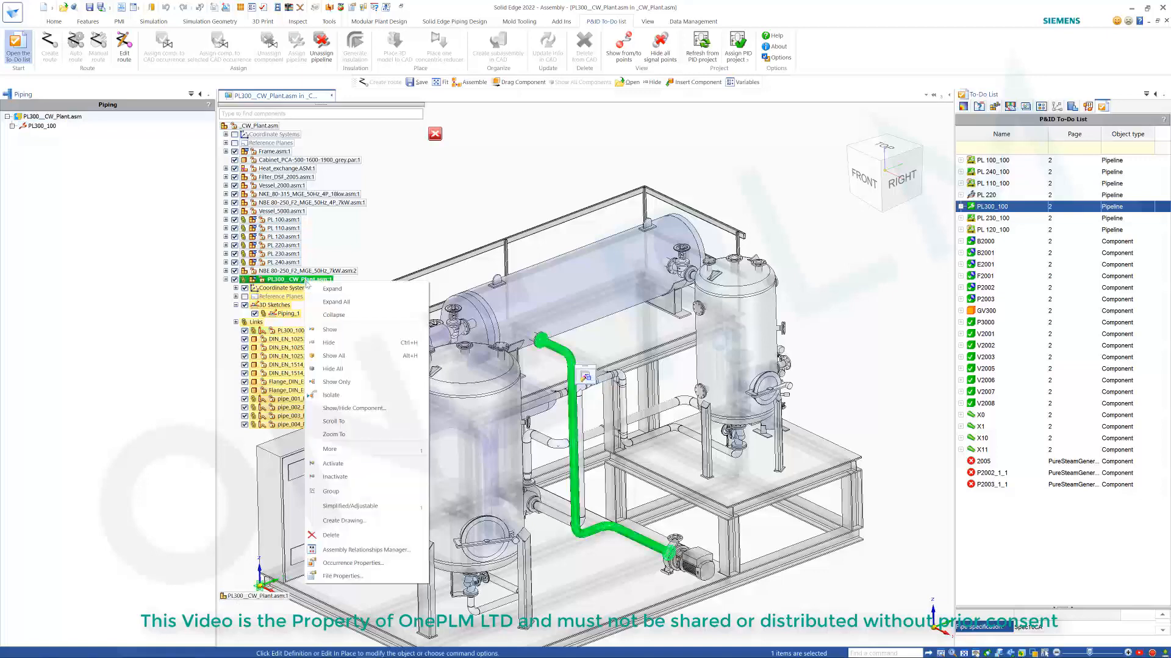
left_click(352, 563)
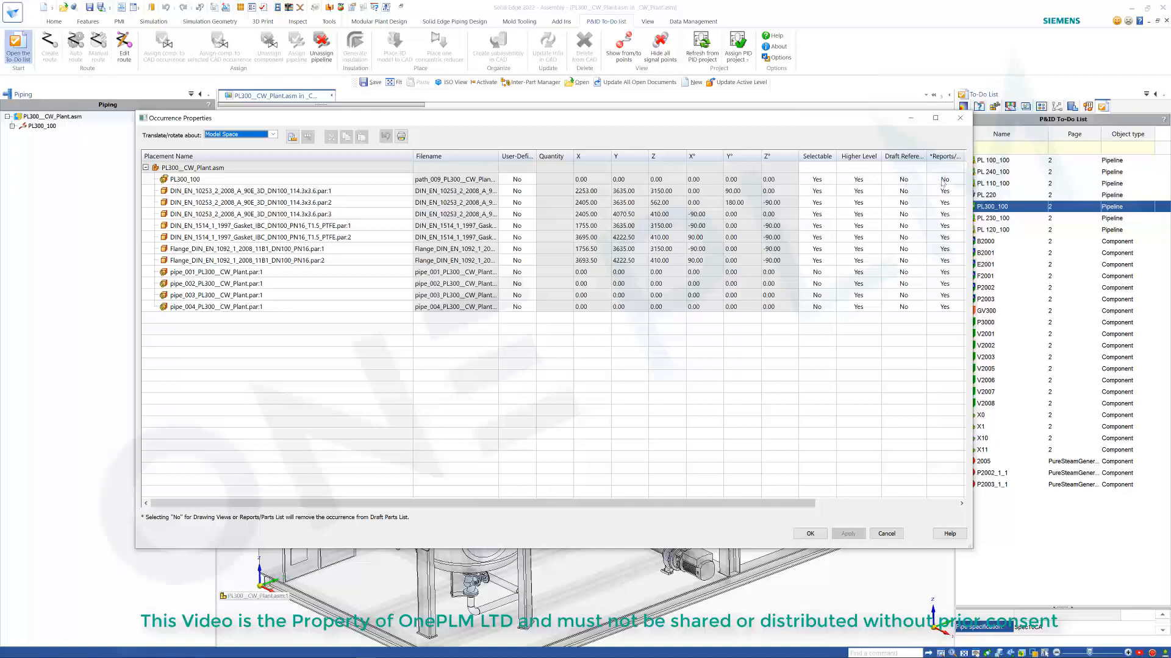
left_click_drag(792, 503, 942, 487)
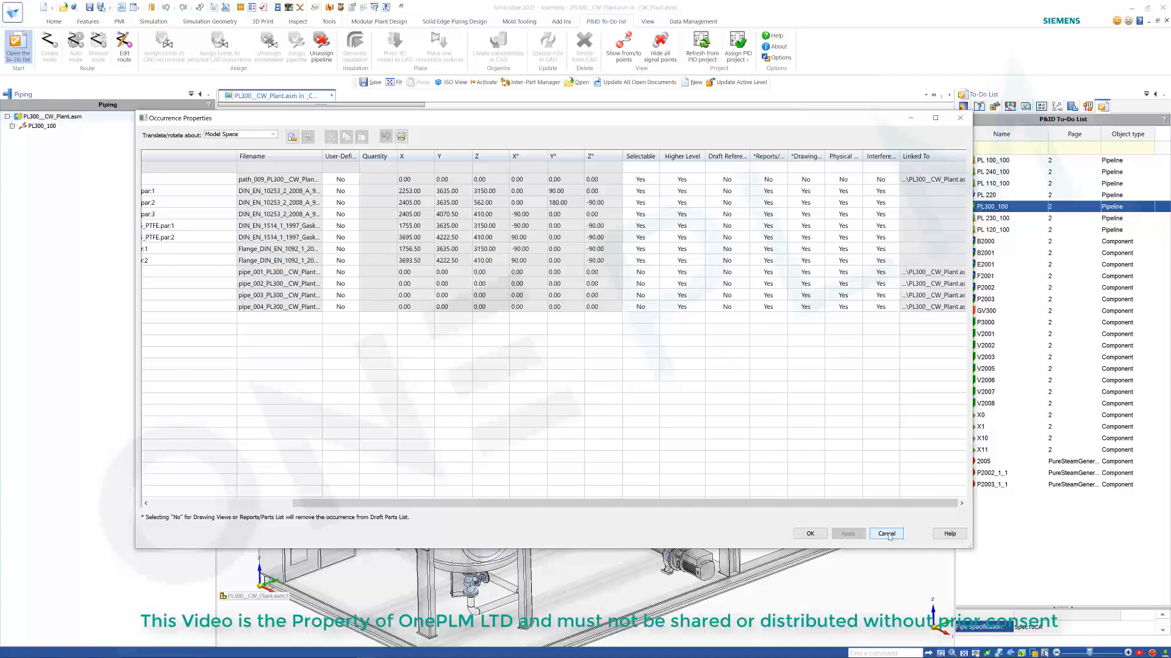
left_click(810, 534)
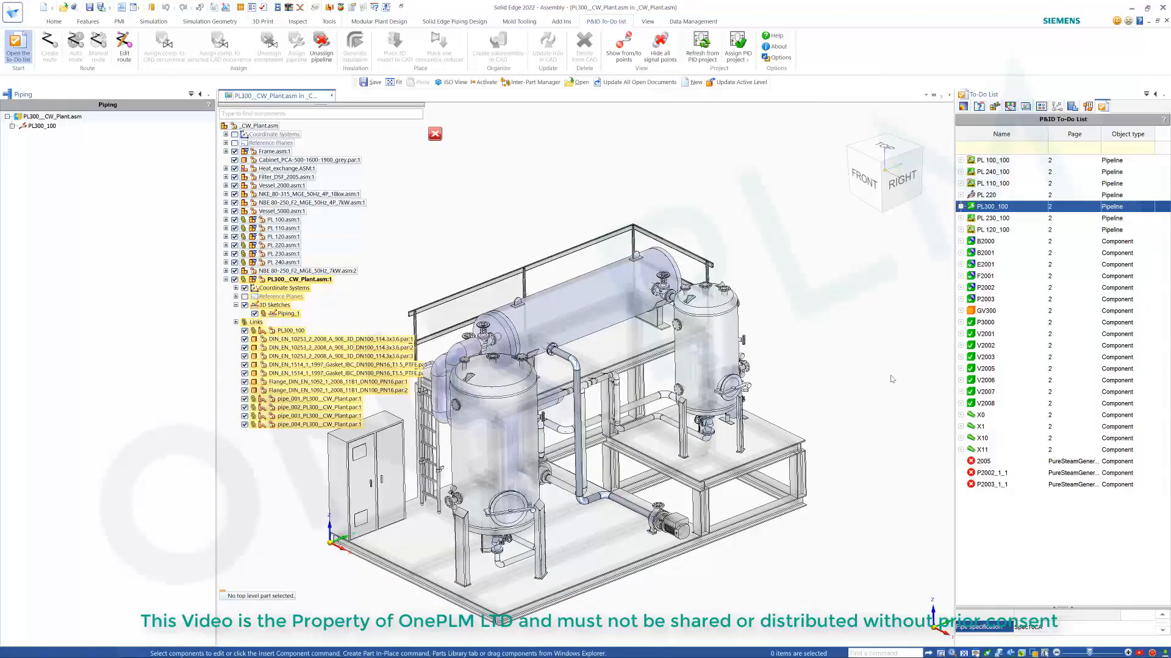
scroll(497, 209, "up", 2)
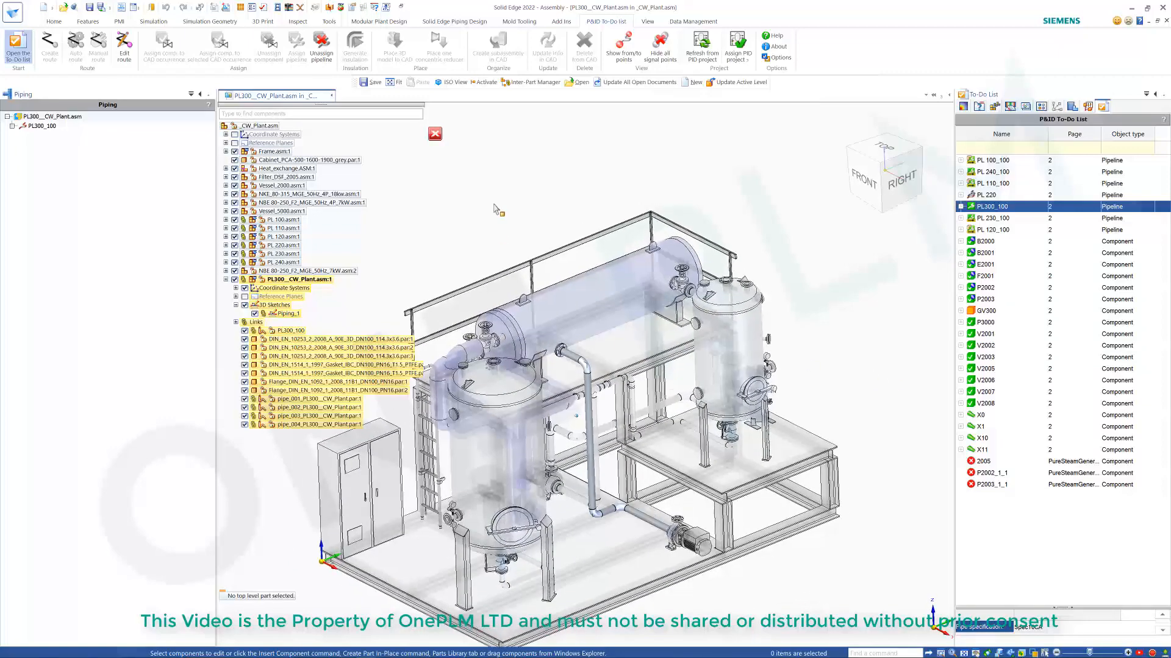
scroll(512, 194, "up", 3)
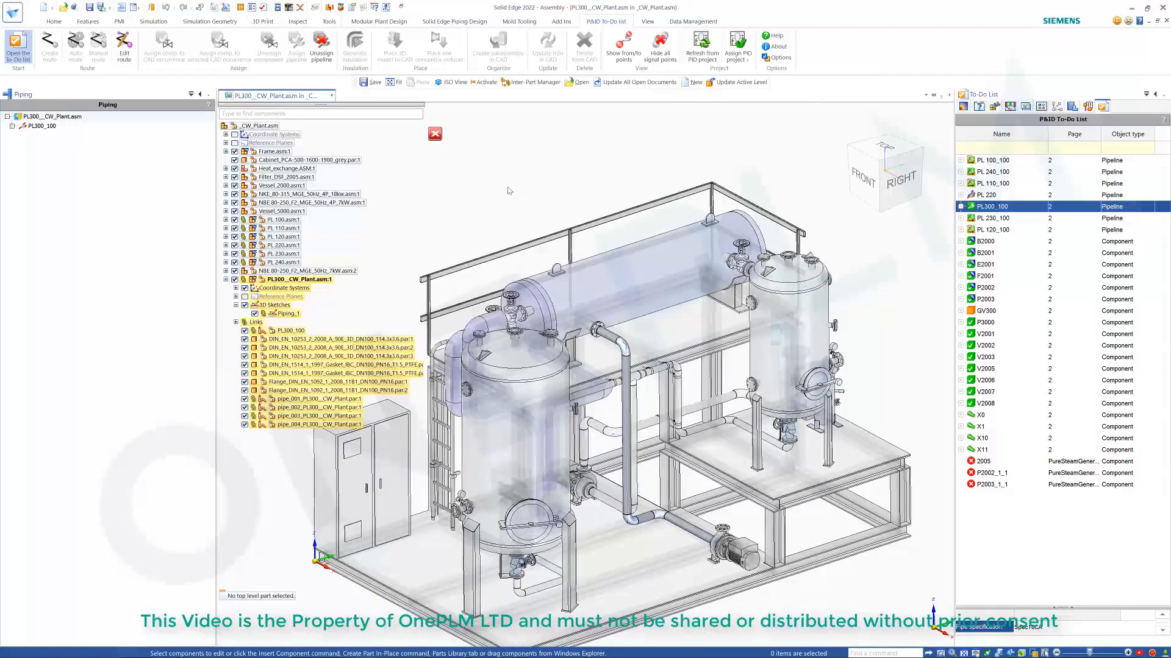
scroll(510, 191, "down", 1)
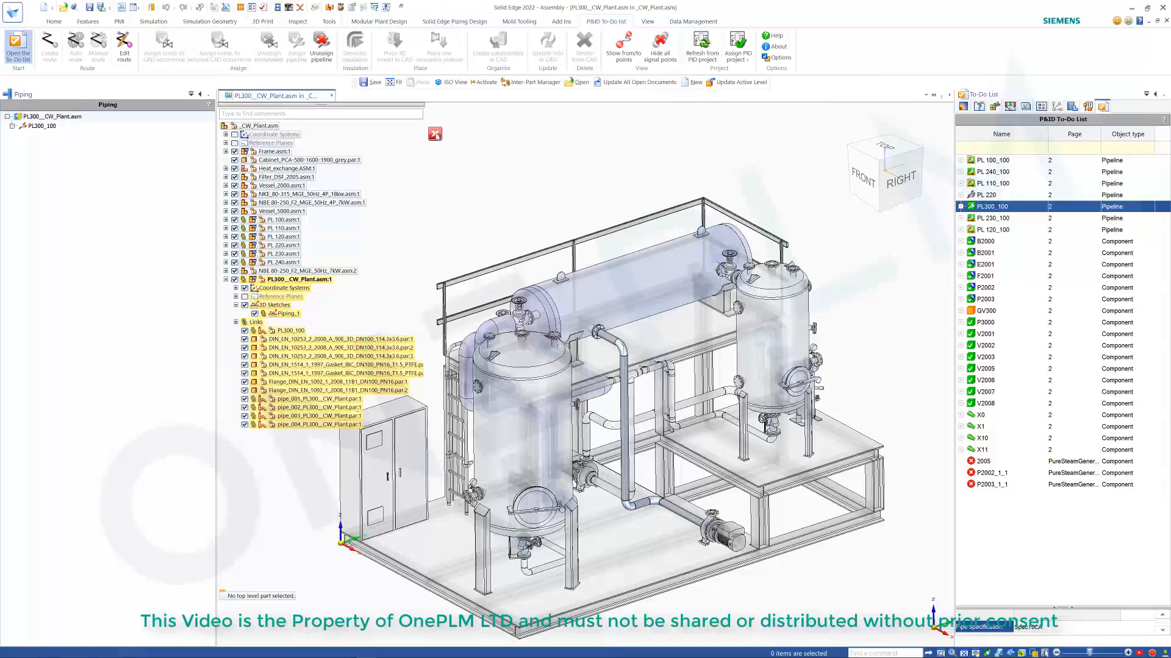
scroll(606, 171, "up", 2)
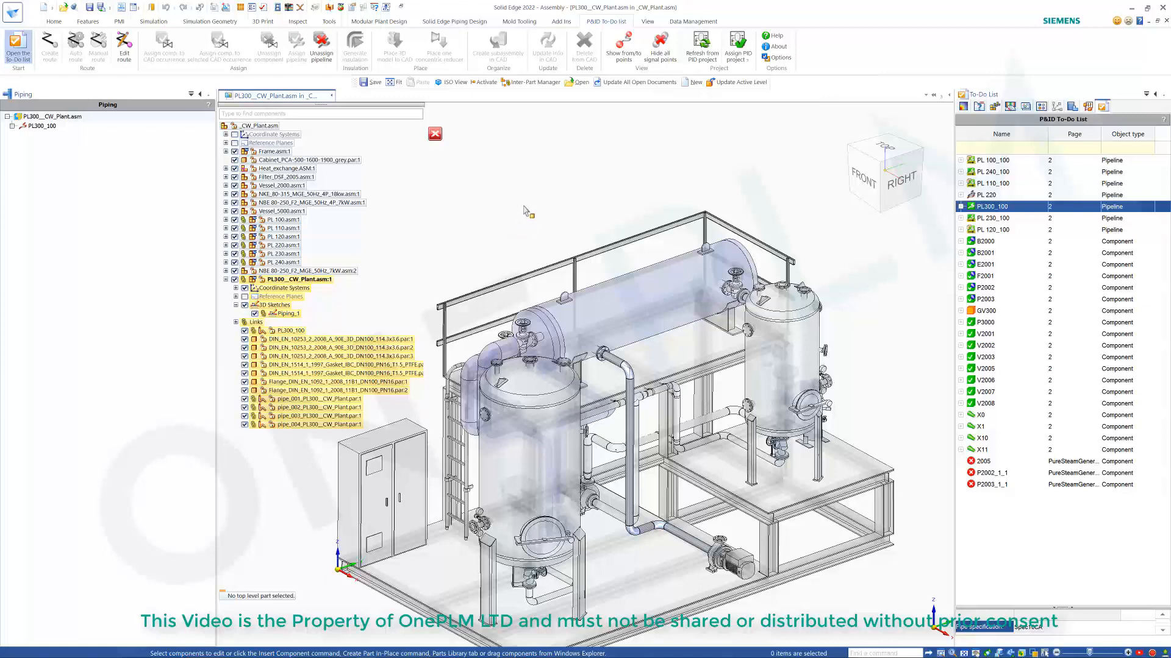
Start placing a 3D model for valve GV300 from the P&ID To-Do List and choose to browse for the fitting manually
left_click(991, 311)
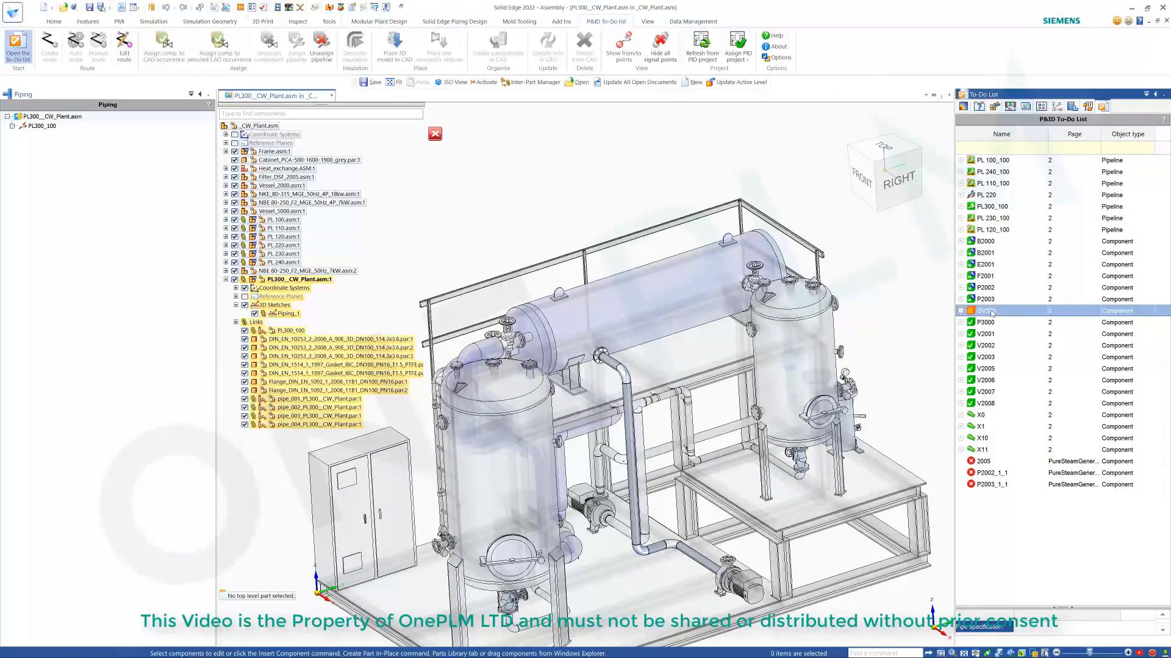
right_click(991, 312)
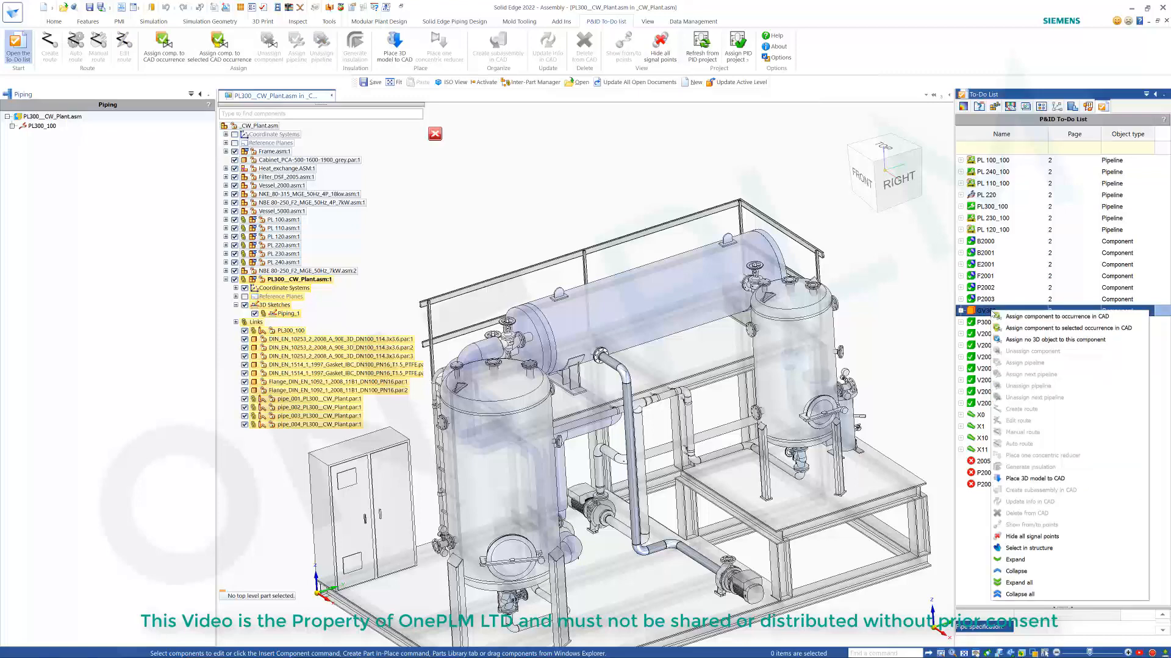
left_click(1030, 479)
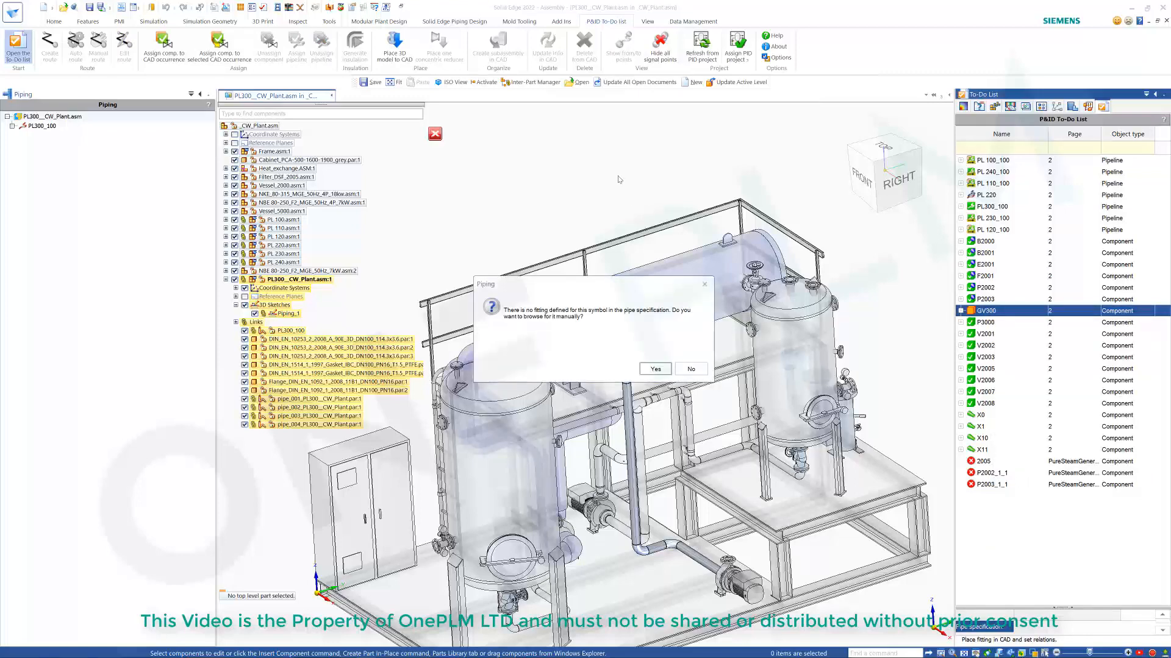
left_click(655, 369)
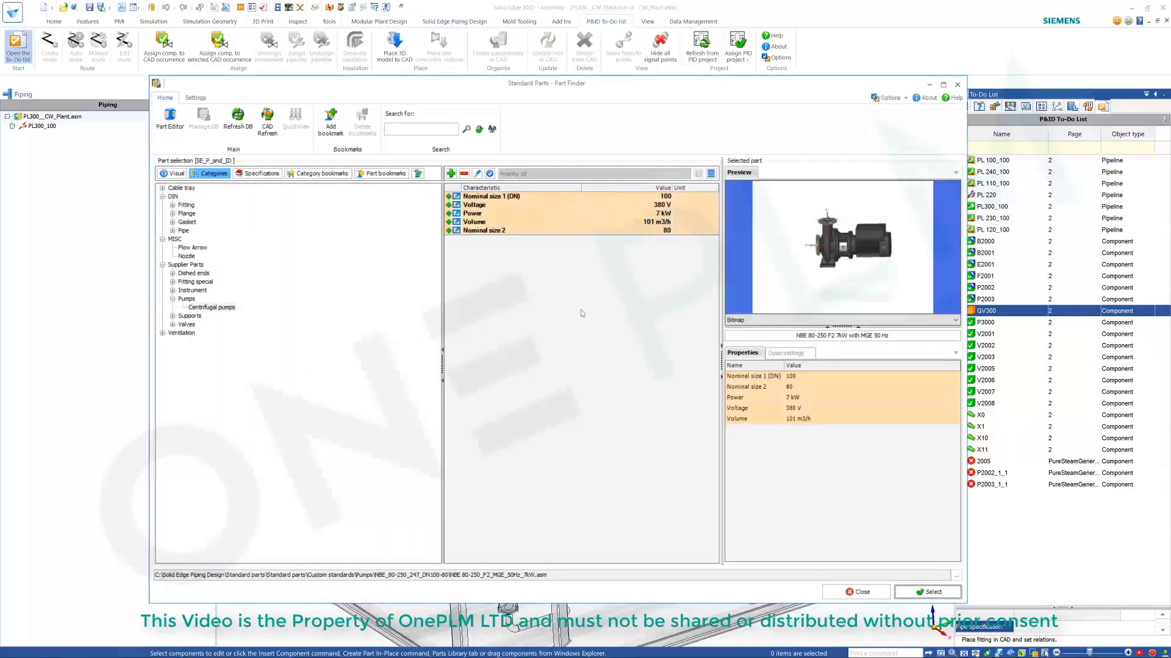
Select the supplier globe valve with nominal size DN 100 and pressure 16 as the GV300 part
left_click(172, 324)
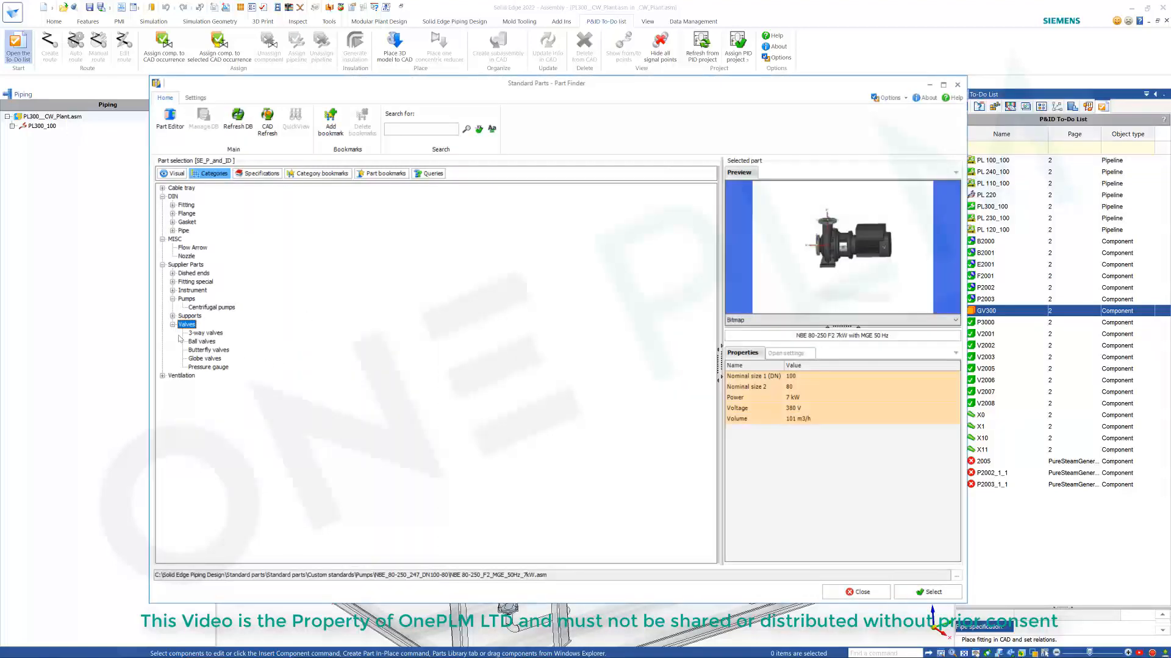
left_click(204, 358)
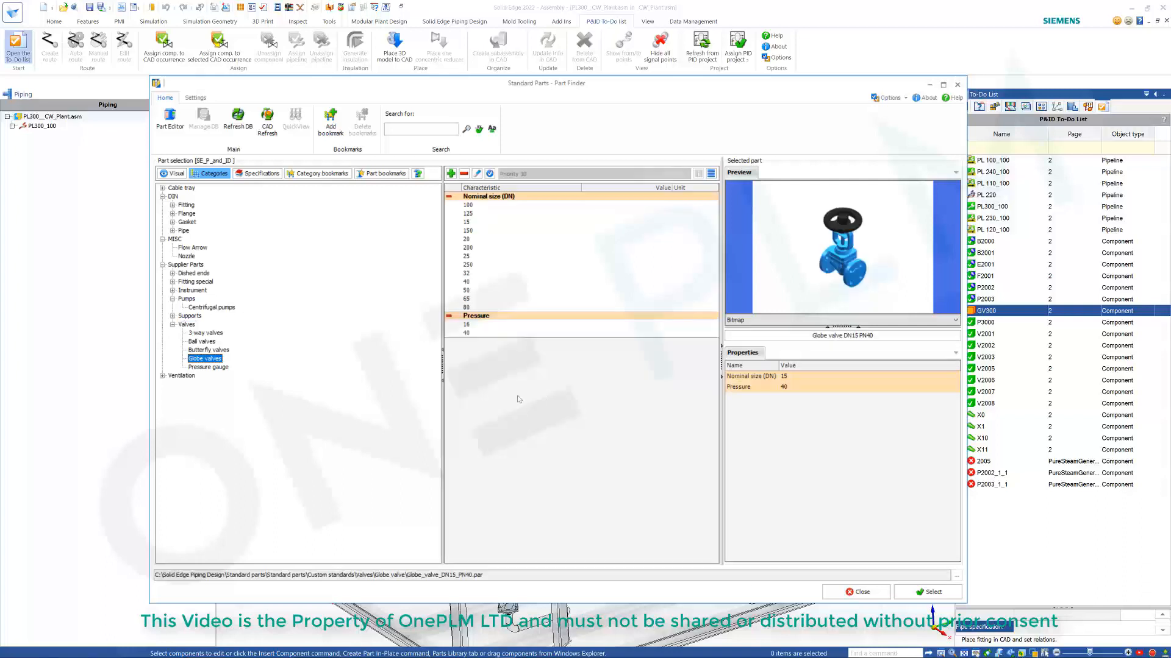
left_click(200, 351)
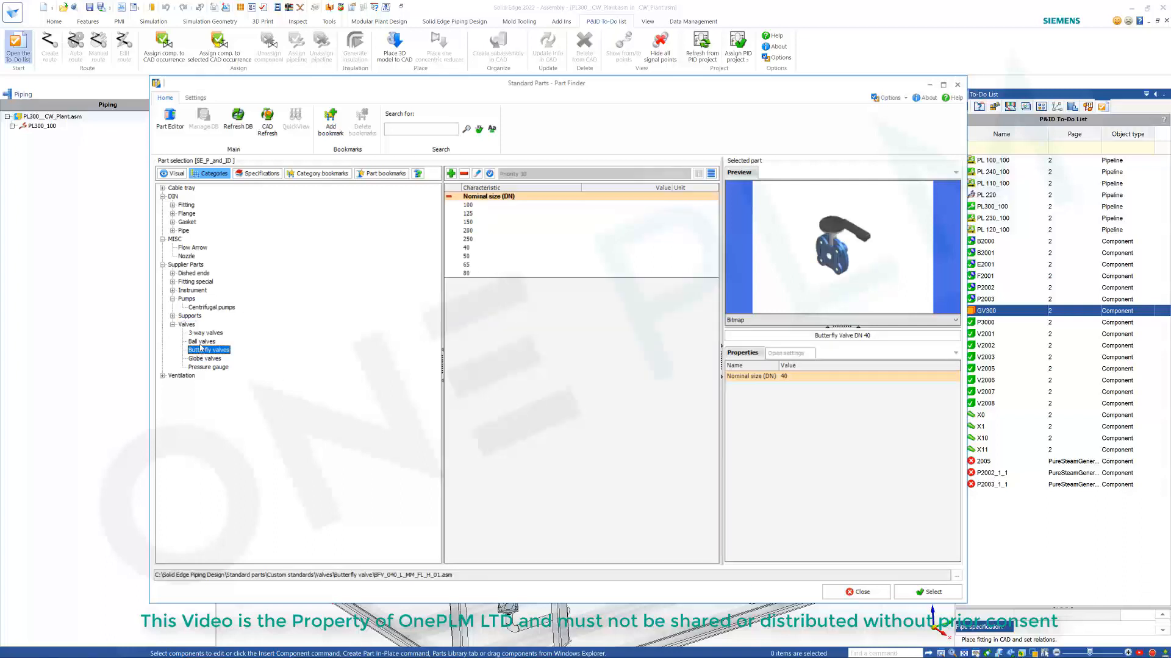
left_click(202, 341)
left_click(202, 359)
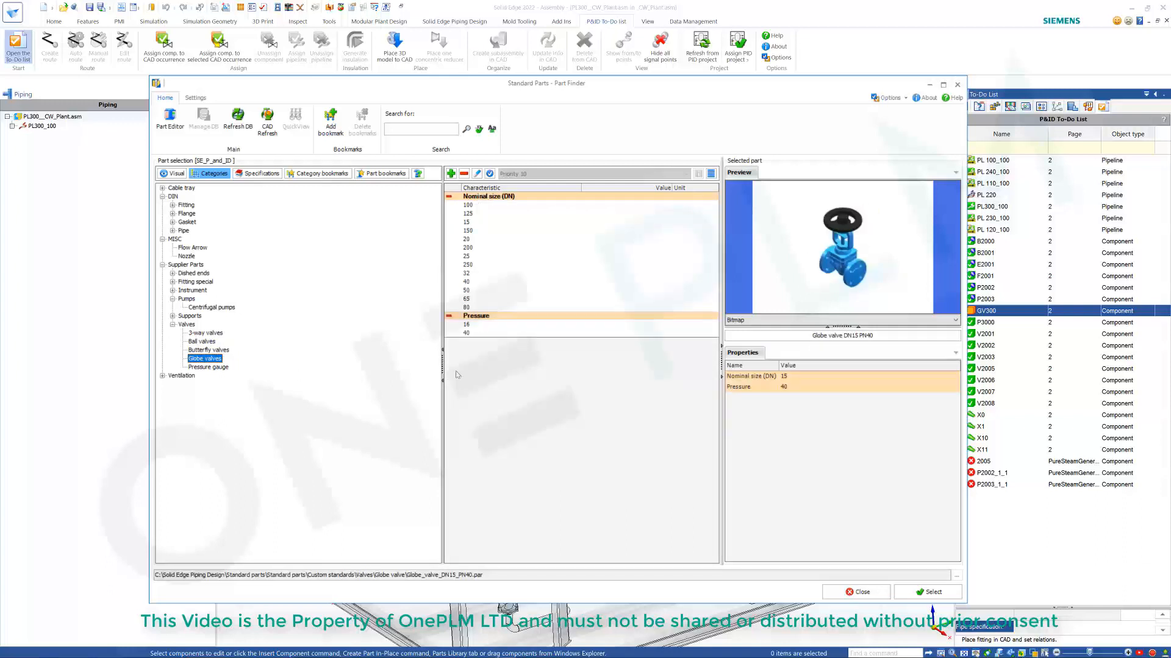
left_click(491, 210)
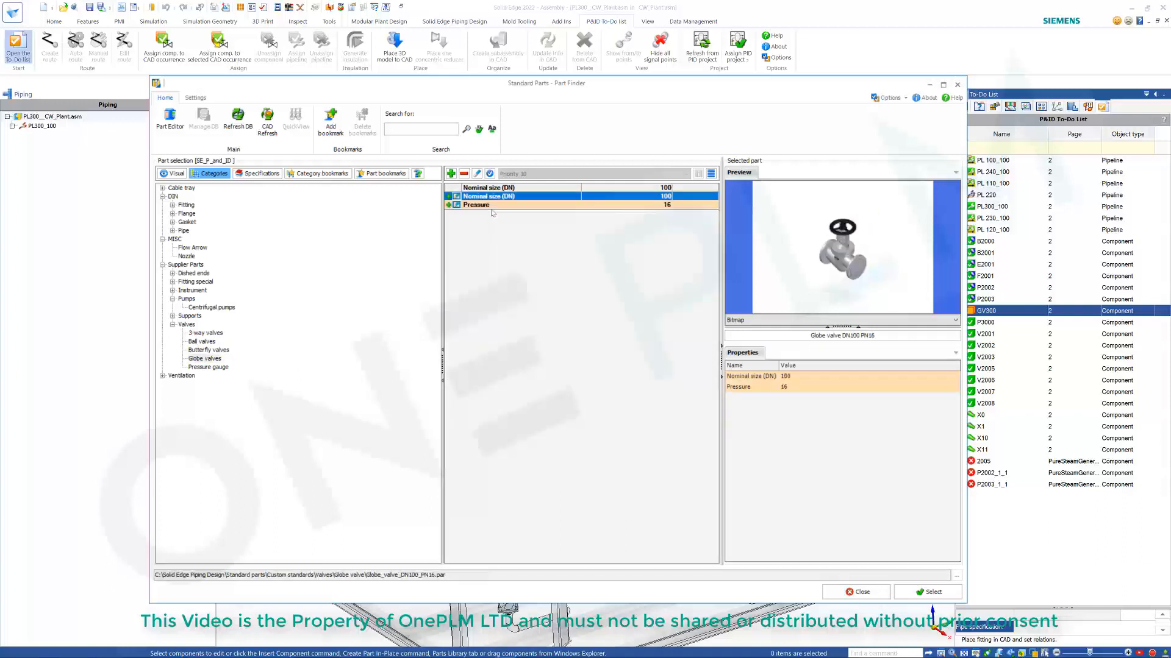
left_click(927, 592)
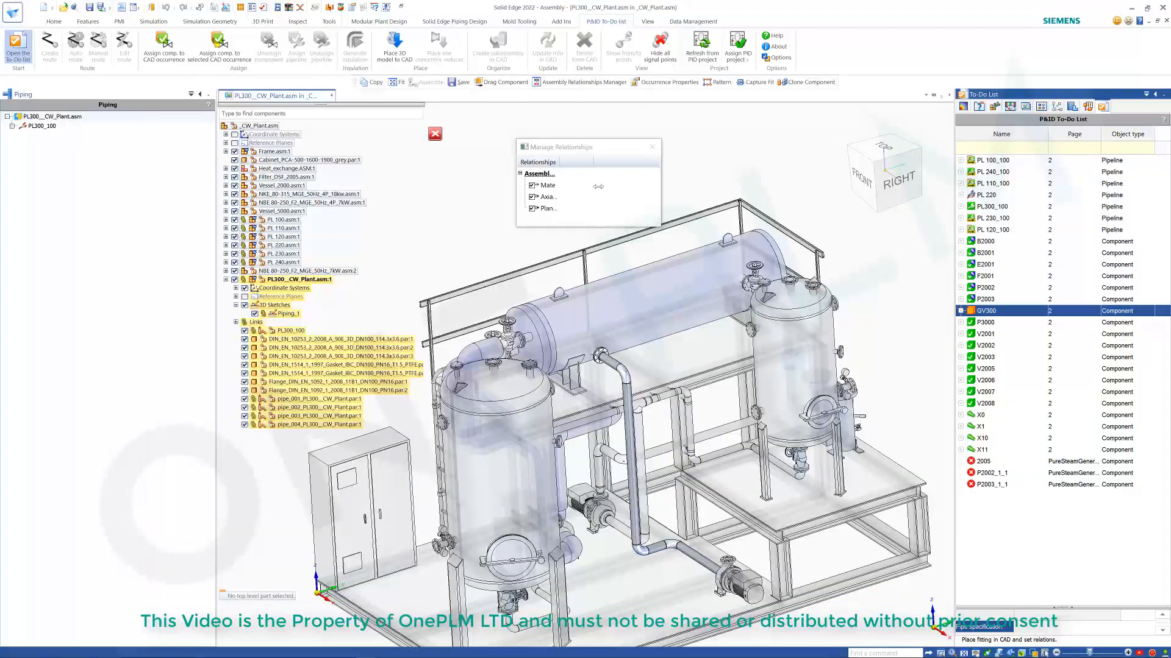
Hide the PL300__CW_Plant.asm subassembly and mate the valve's DN100 gasket to the heat exchanger nozzle's flange face
scroll(619, 357, "up", 5)
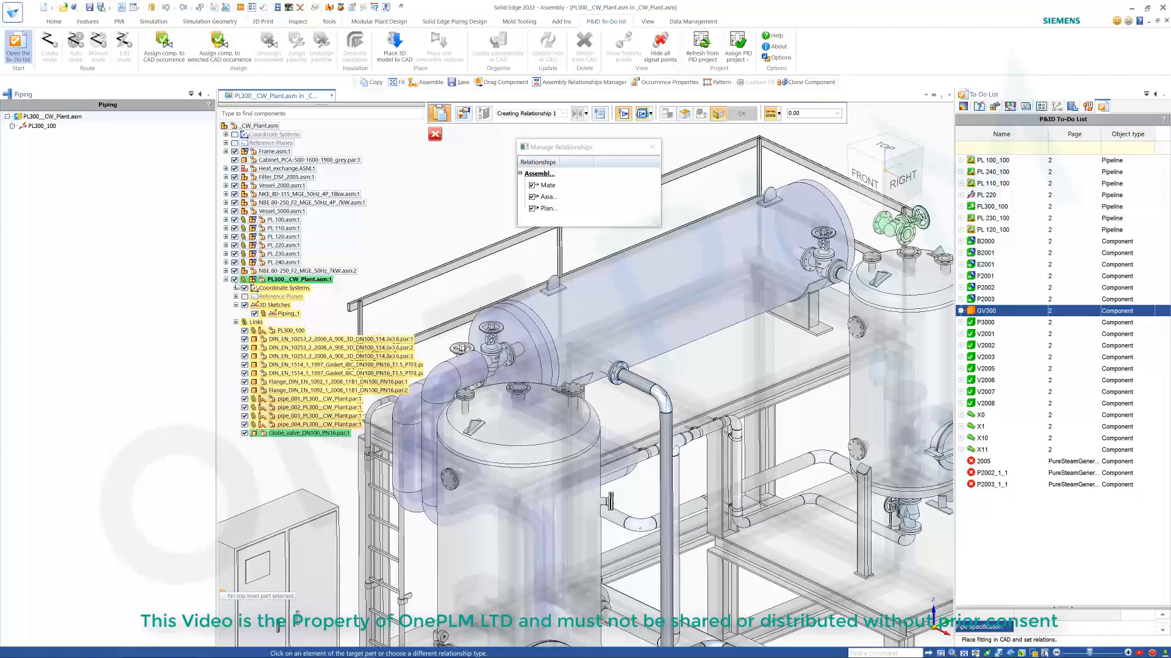
left_click(234, 279)
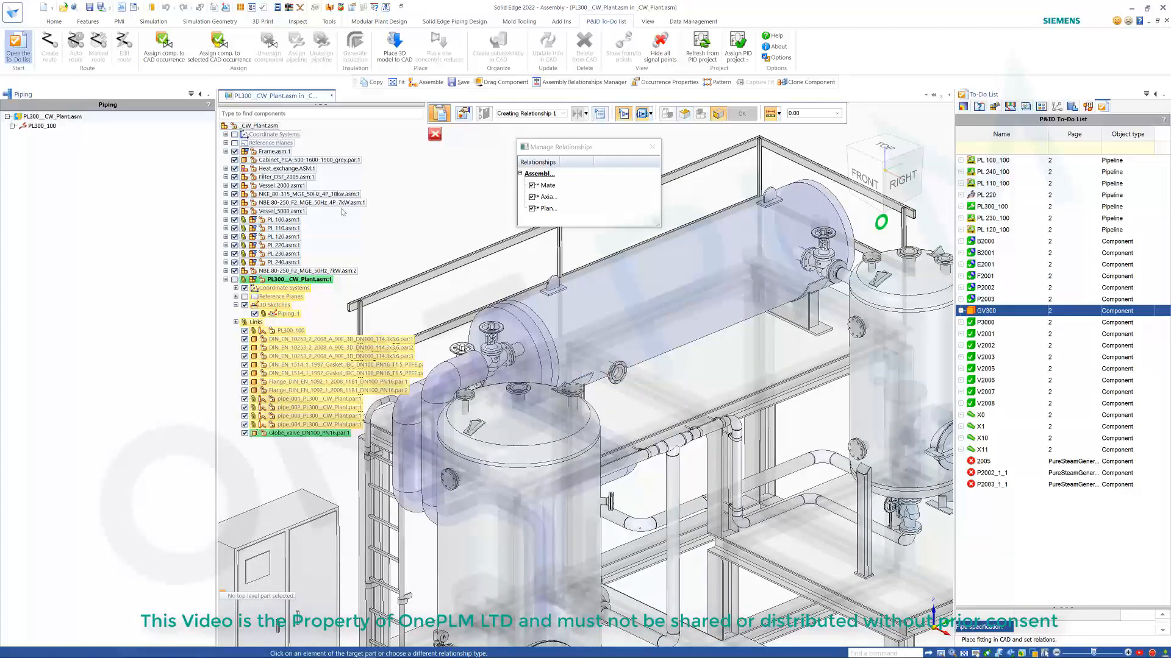
scroll(565, 323, "up", 10)
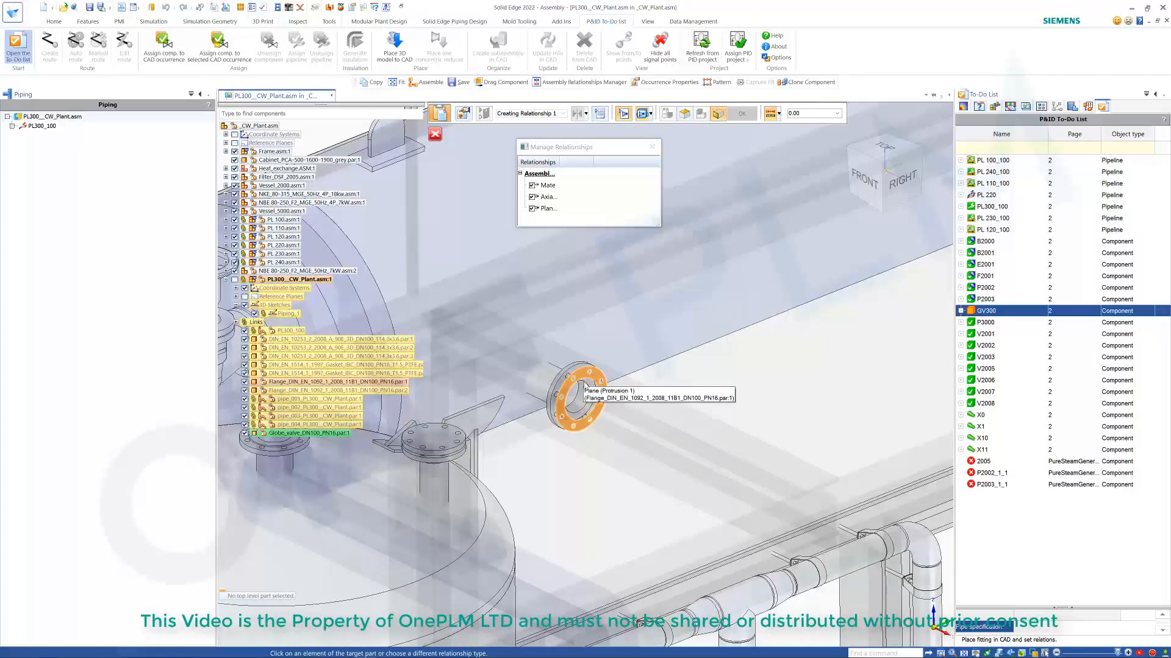
left_click(590, 385)
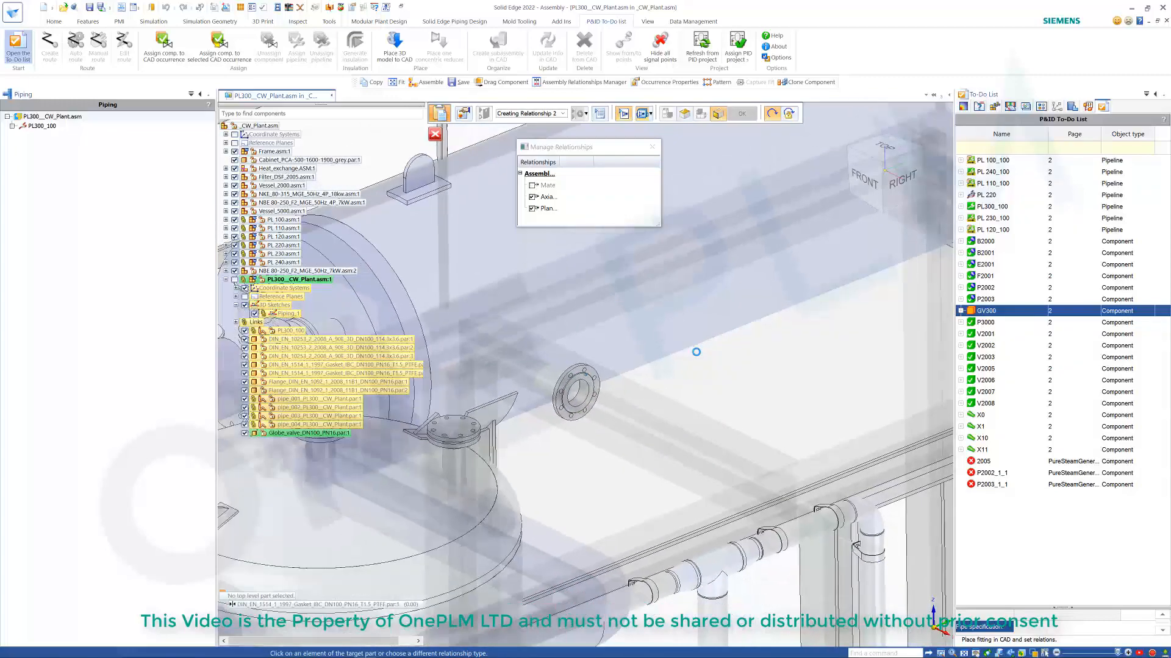
Align the valve's gasket axially with the heat exchanger nozzle flange
scroll(696, 351, "down", 8)
scroll(571, 403, "up", 8)
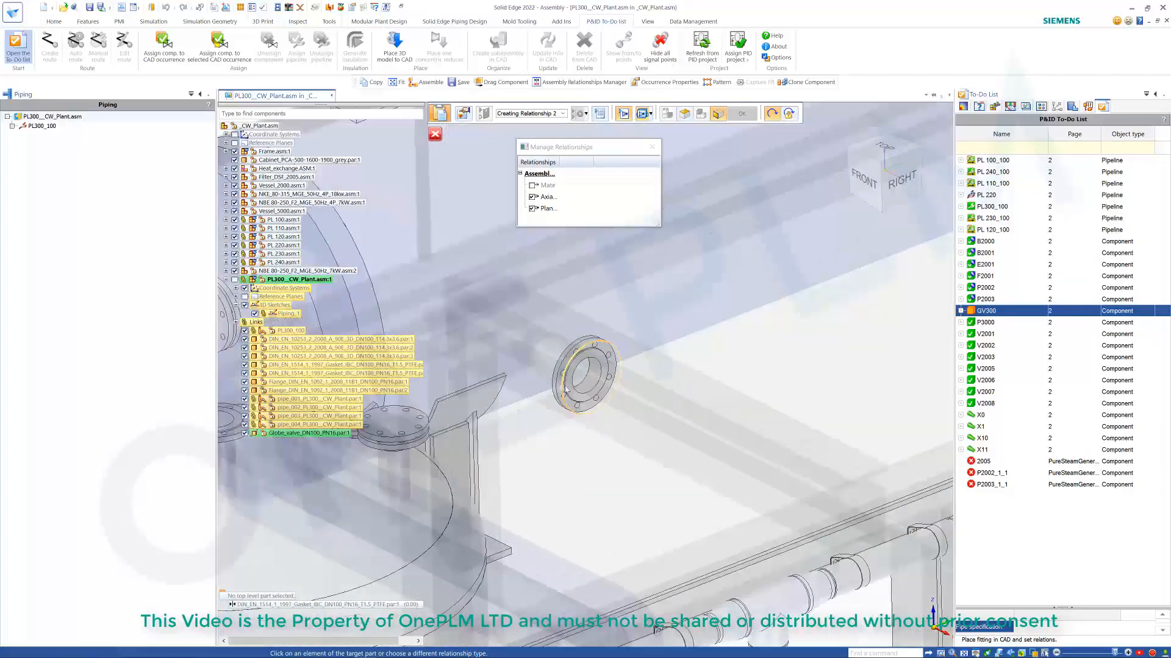
scroll(570, 356, "up", 3)
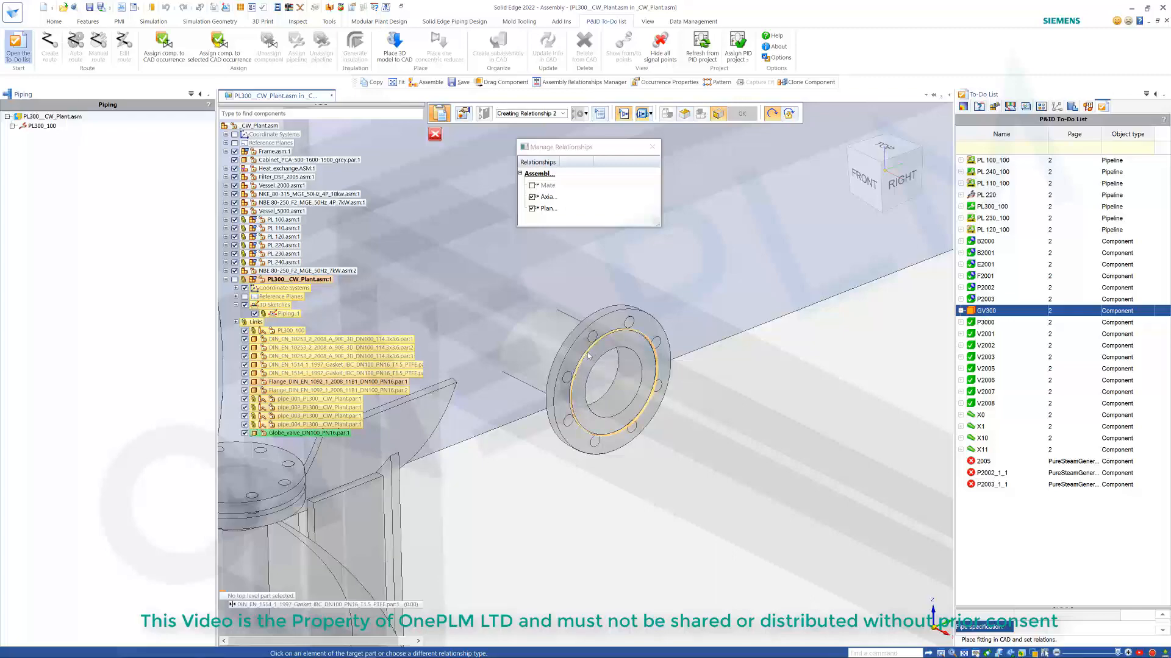
left_click(669, 375)
scroll(750, 330, "down", 6)
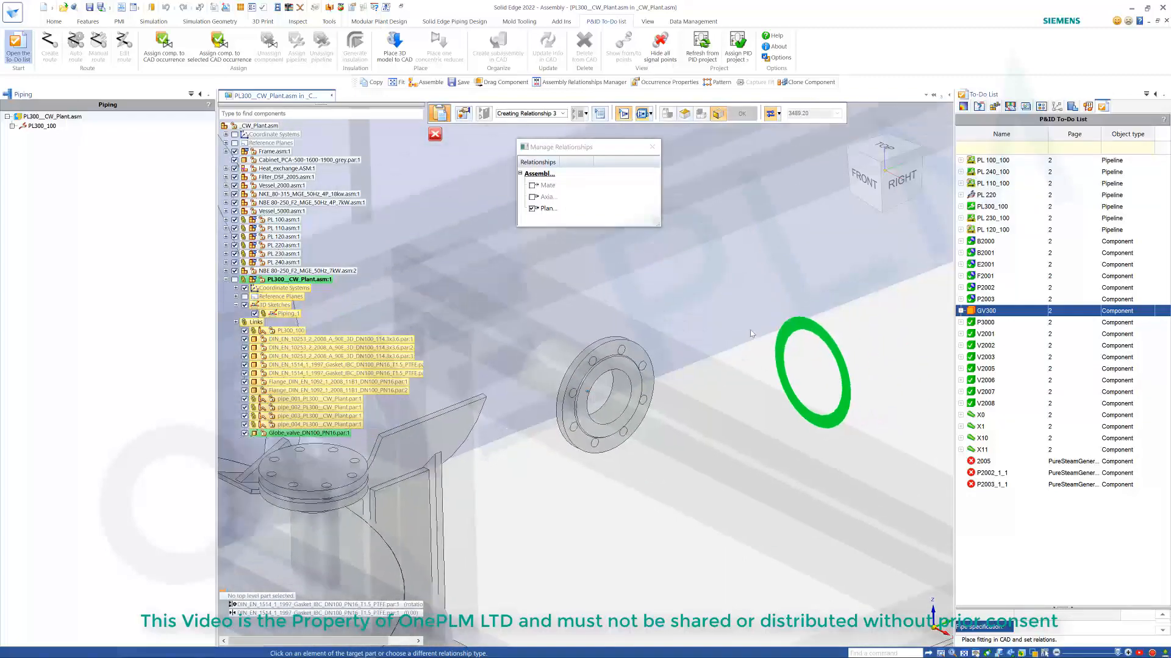
scroll(750, 331, "down", 2)
scroll(631, 412, "up", 1)
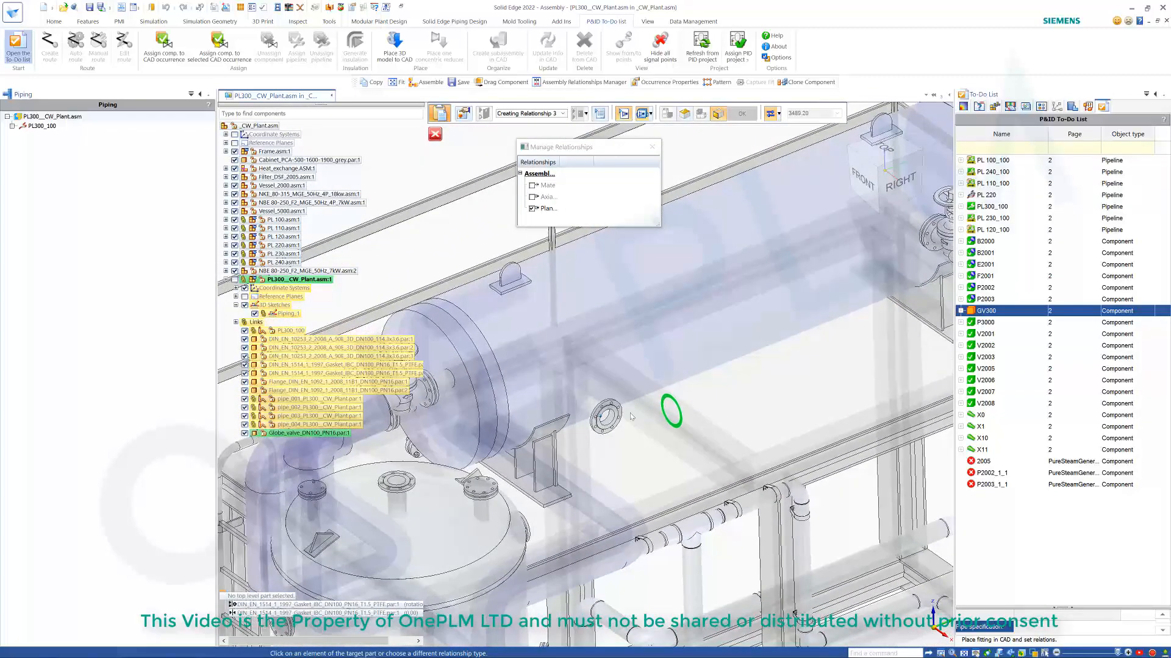
Planar-align the valve to the heat exchanger's foot plate plane and acknowledge the assignment of component GV300
scroll(558, 497, "down", 1)
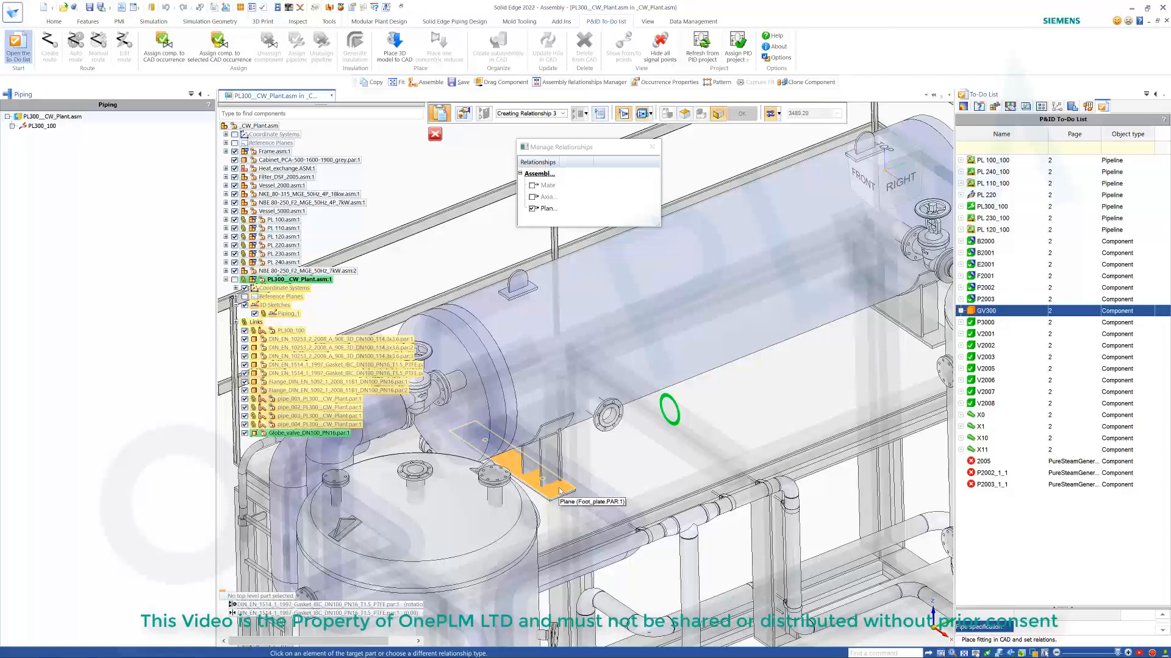
left_click(559, 491)
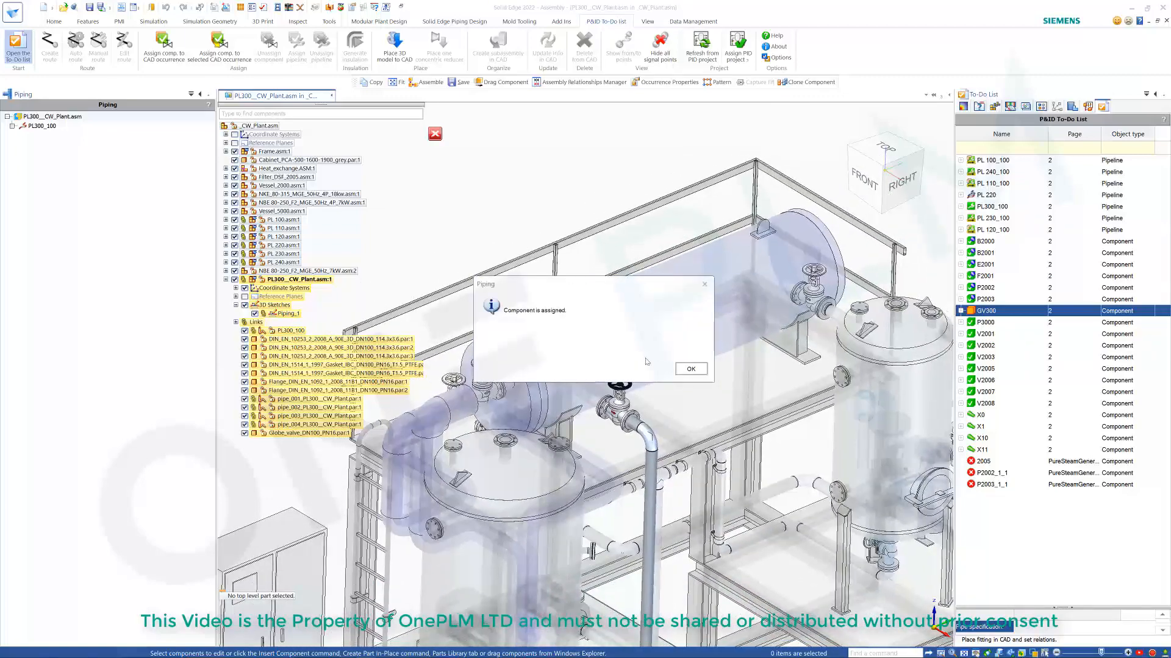
left_click(689, 370)
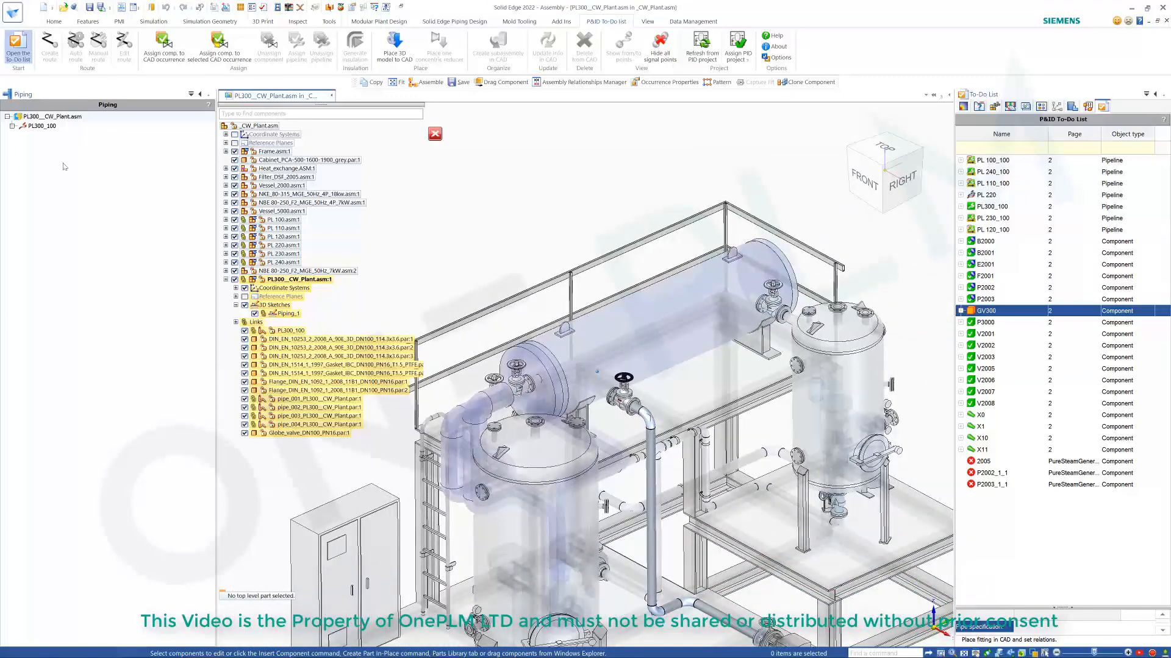
Recalculate pipeline PL300_100 to include the placed globe valve
left_click(43, 126)
right_click(38, 129)
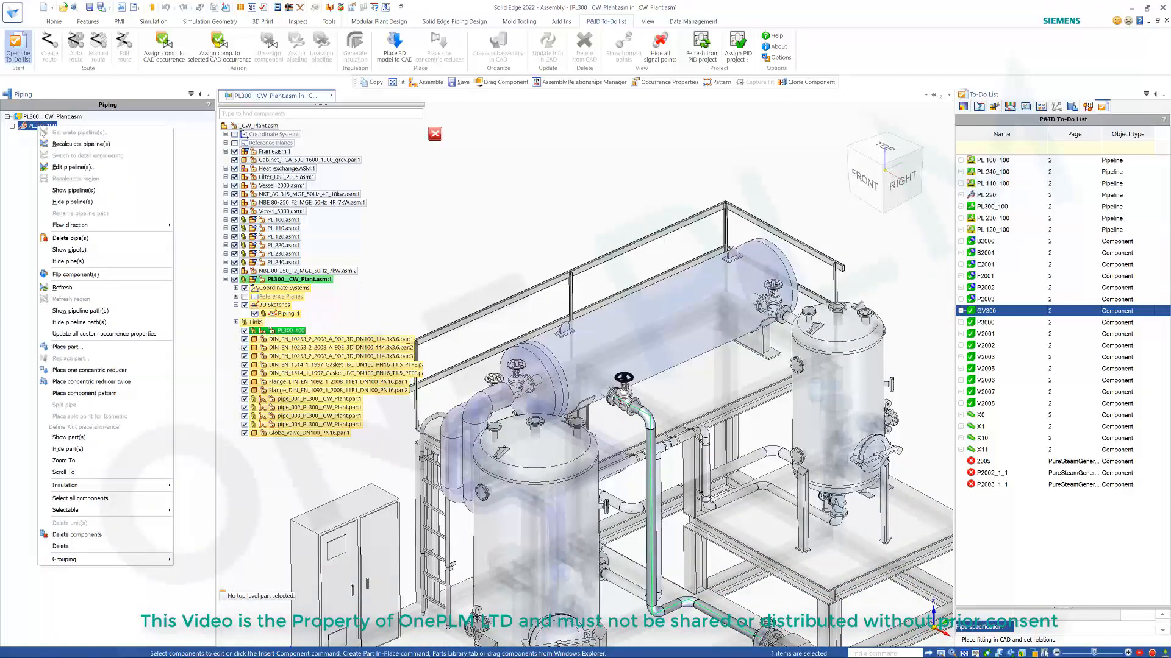
left_click(75, 146)
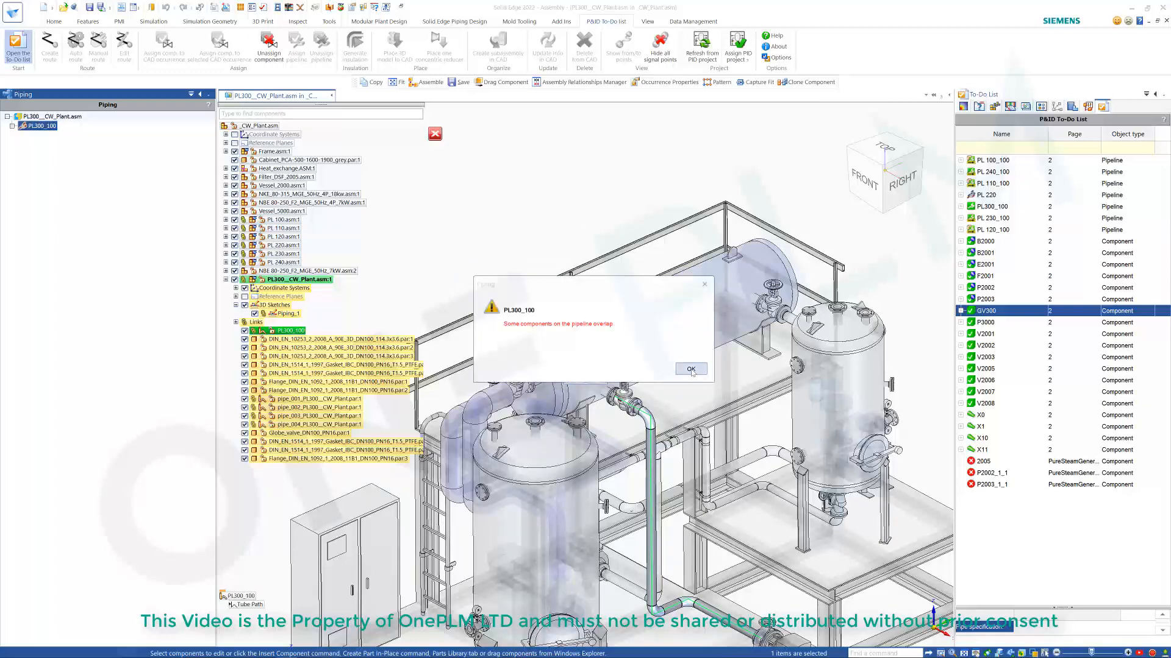
left_click(691, 369)
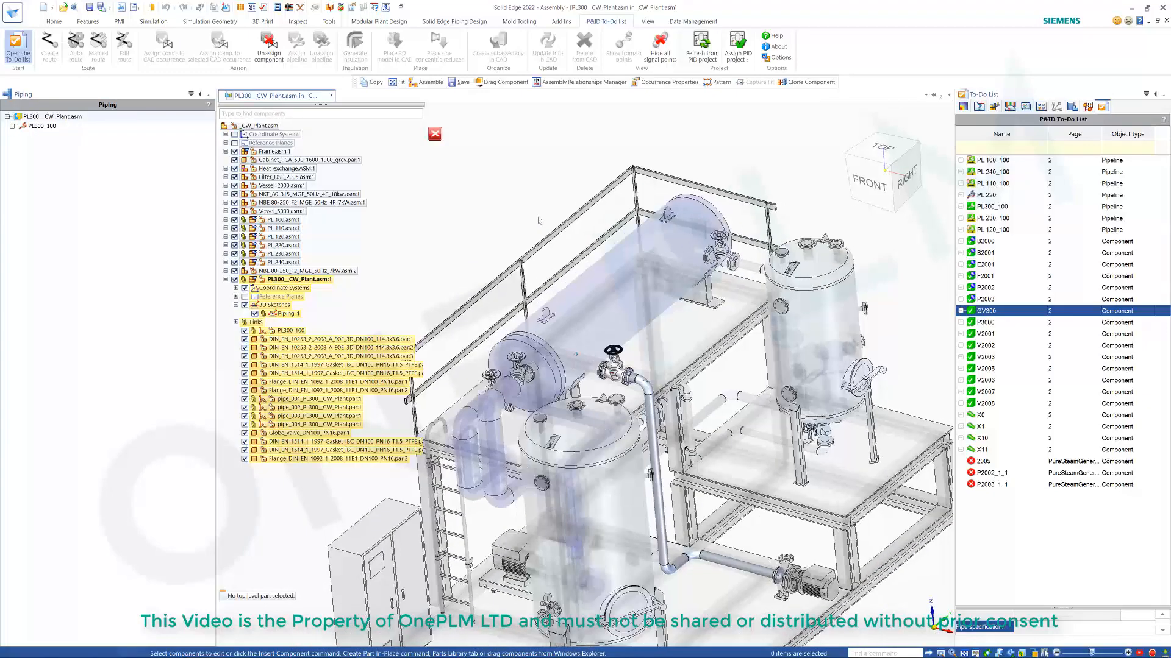
Delete the pipeline's DN100 PN16 flange on the globe valve's heat exchanger side
scroll(611, 366, "up", 10)
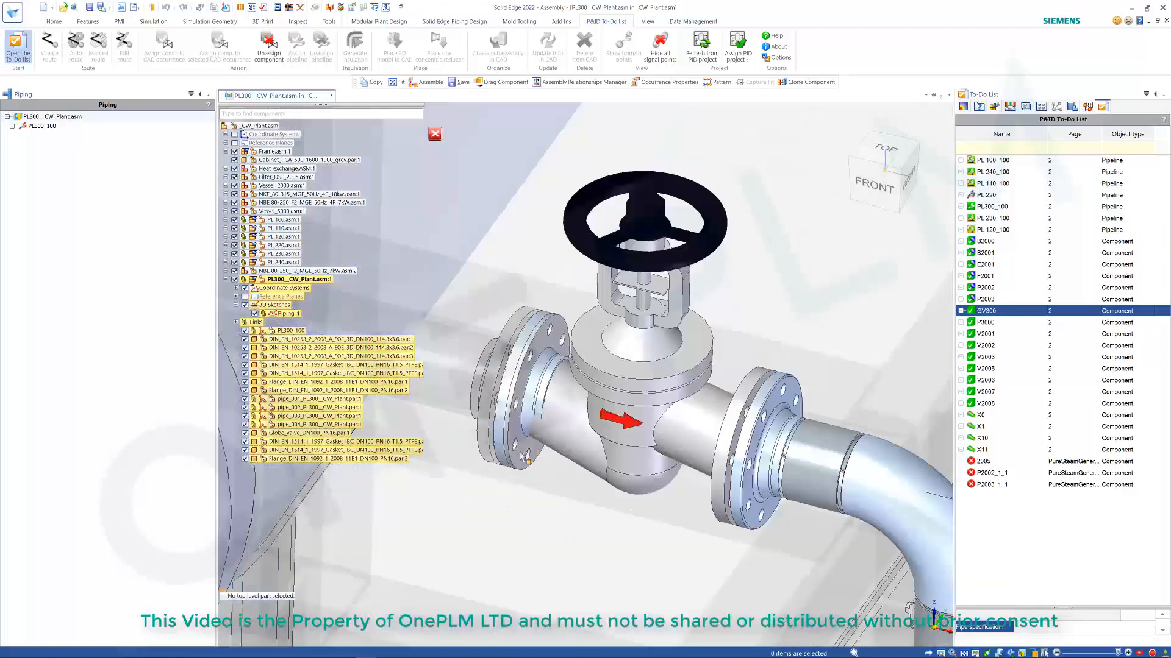
left_click(549, 374)
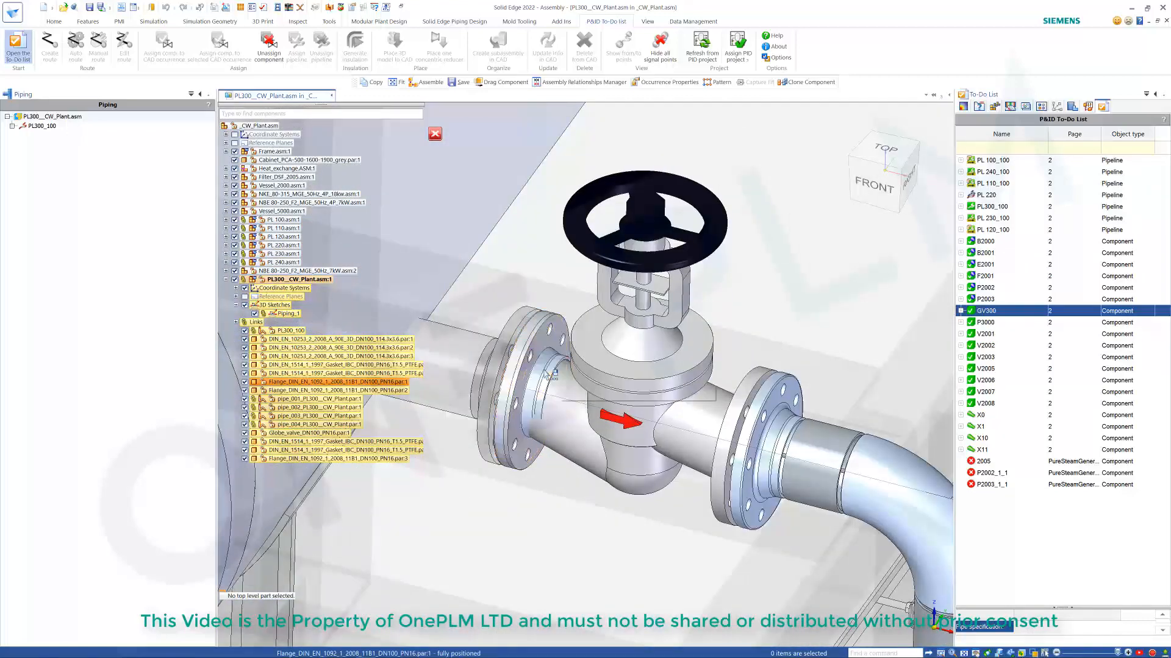
key("Delete")
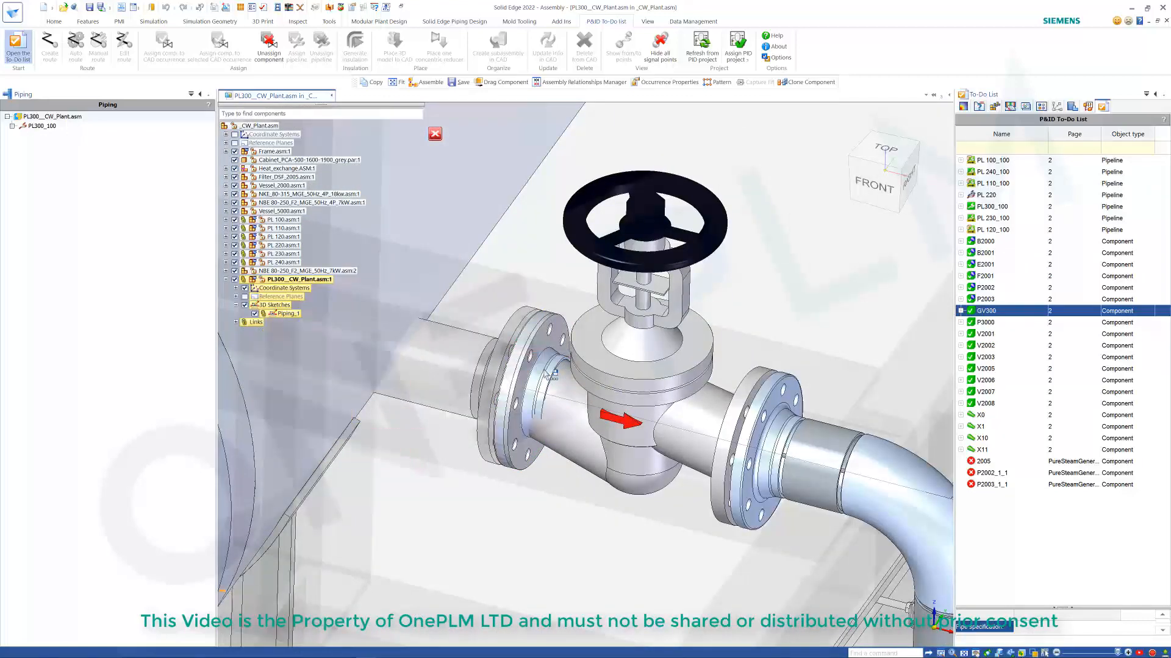
Recalculate pipeline PL300_100 again and delete the flange regenerated between the globe valve and the heat exchanger nozzle
scroll(556, 383, "down", 10)
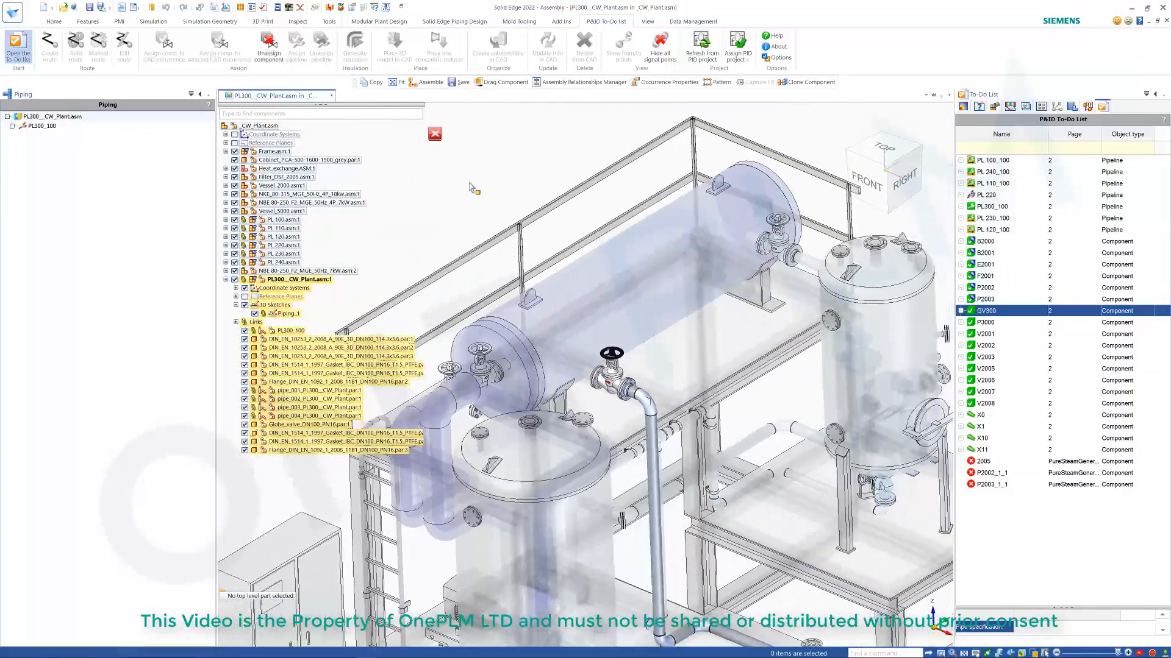
right_click(36, 125)
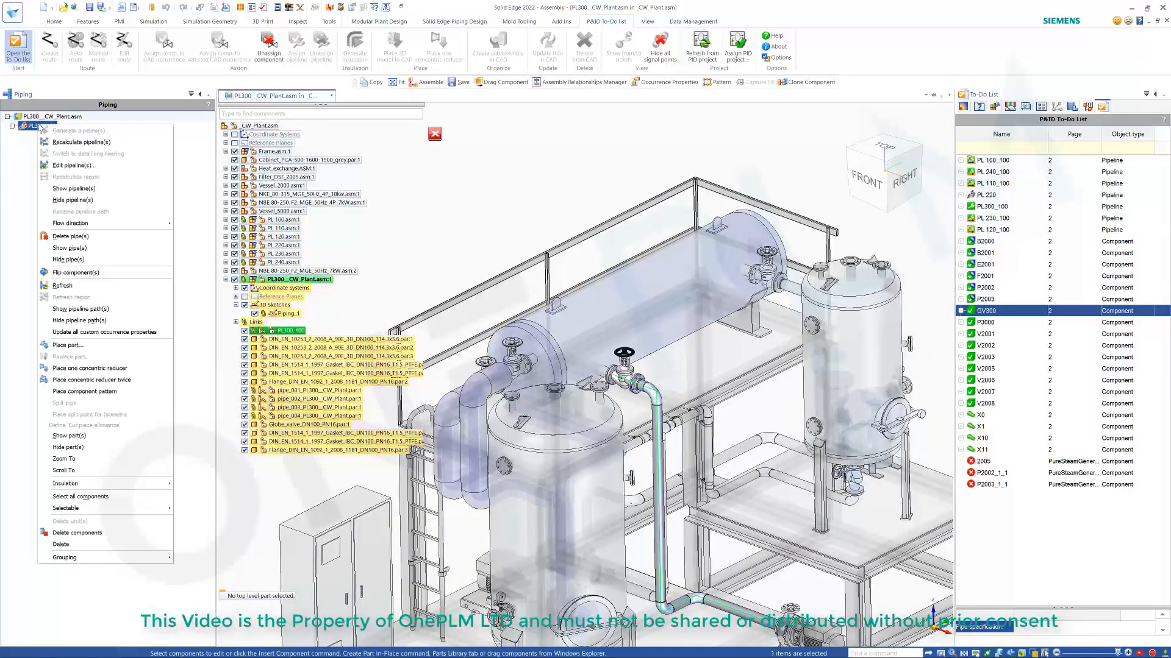
left_click(72, 142)
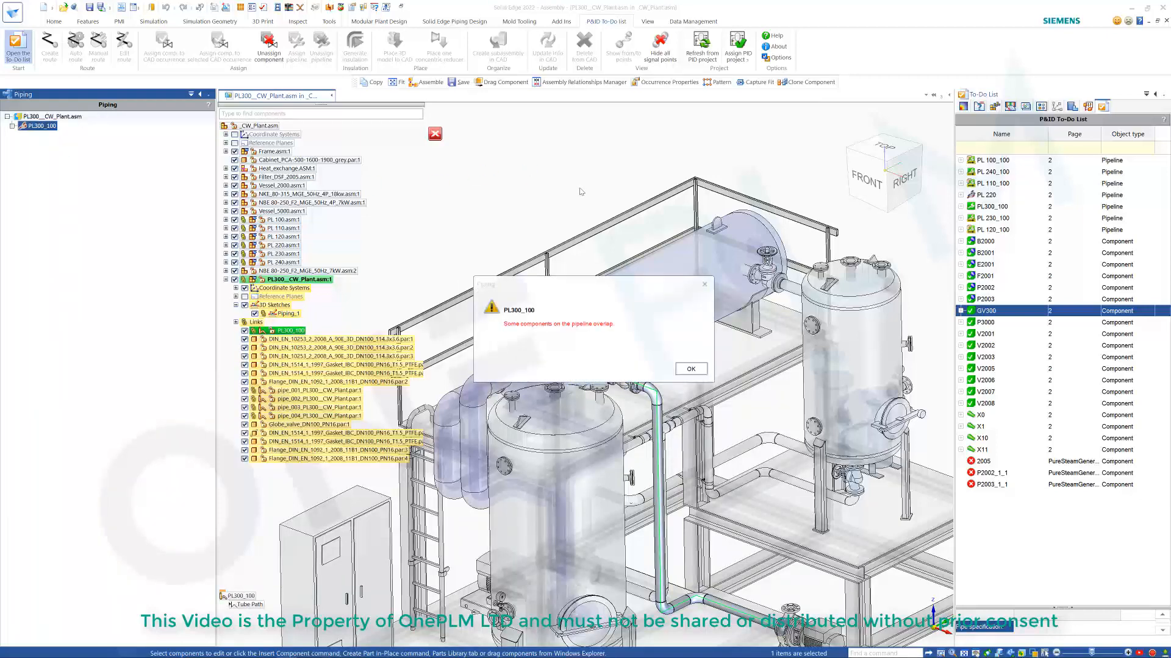
left_click(692, 368)
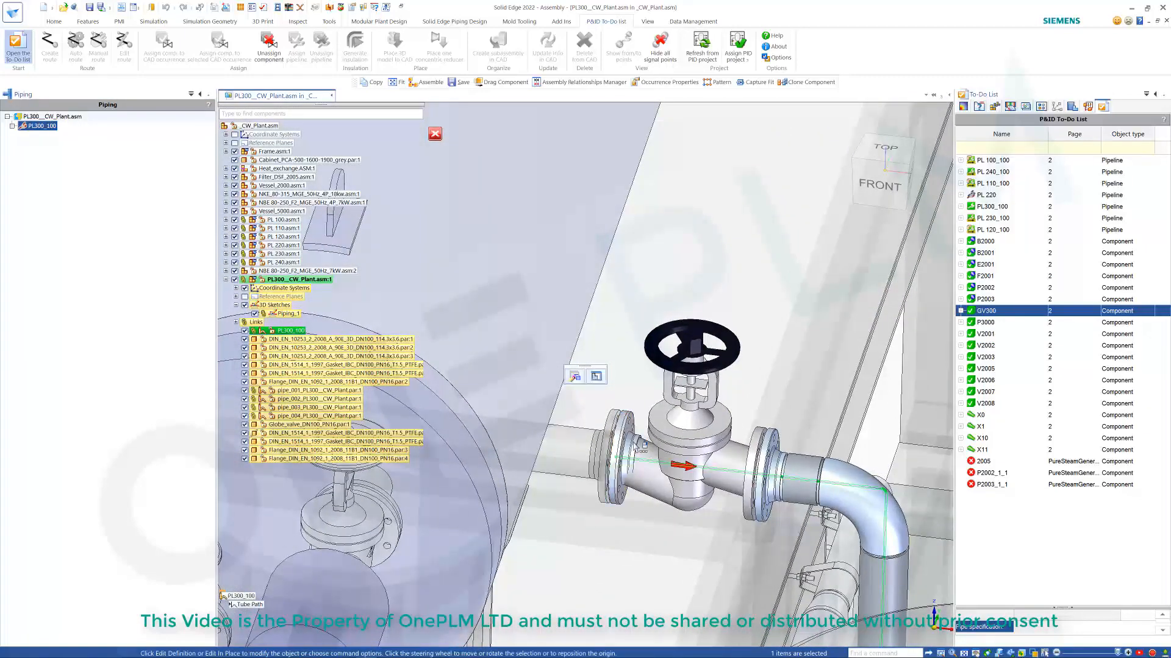
left_click(637, 447)
key("Delete")
scroll(636, 334, "down", 5)
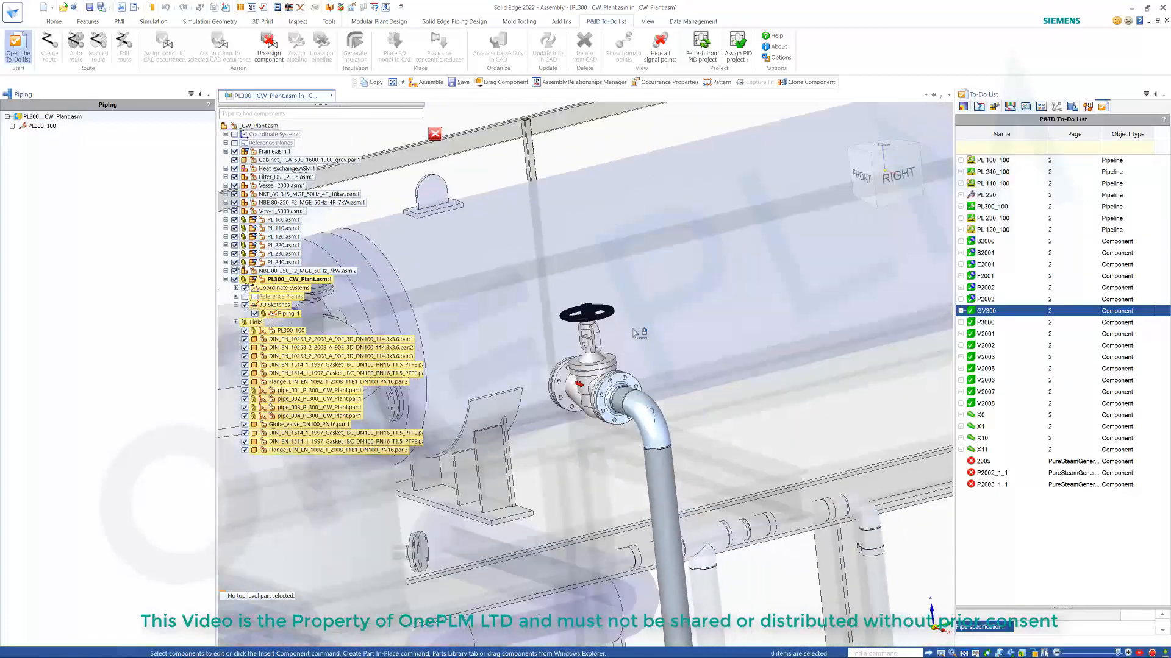
scroll(632, 330, "down", 4)
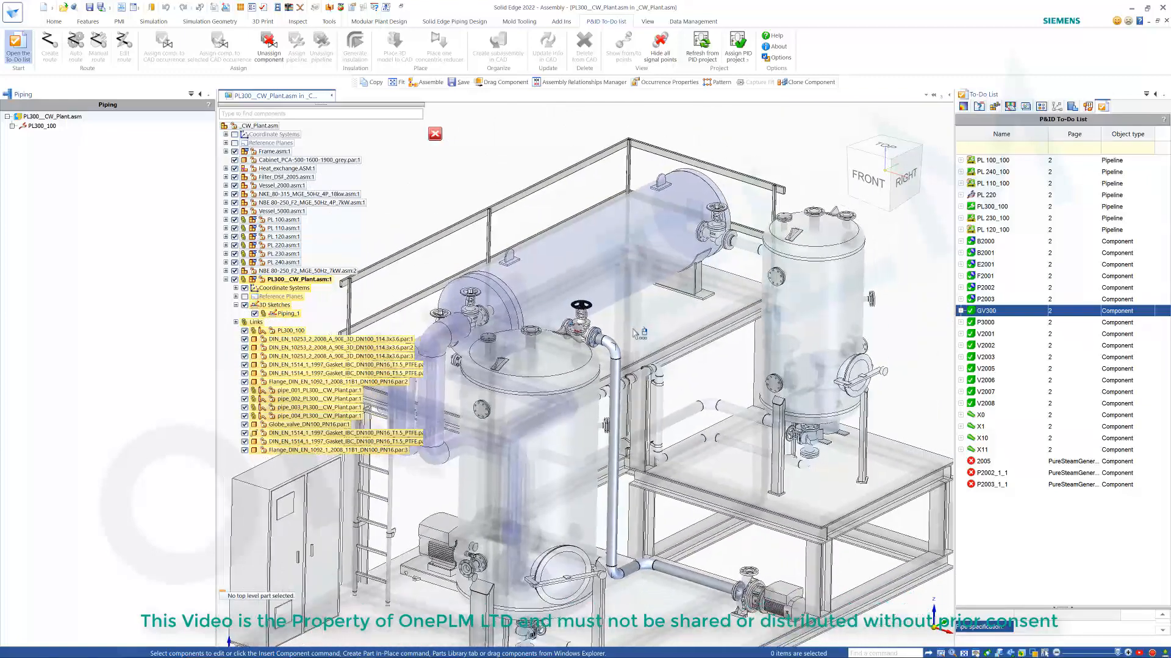
Save the PL300__CW_Plant.asm pipeline assembly and exit its in-place editing to return to the _CW_Plant.asm plant assembly
middle_click_drag(808, 227, 814, 213)
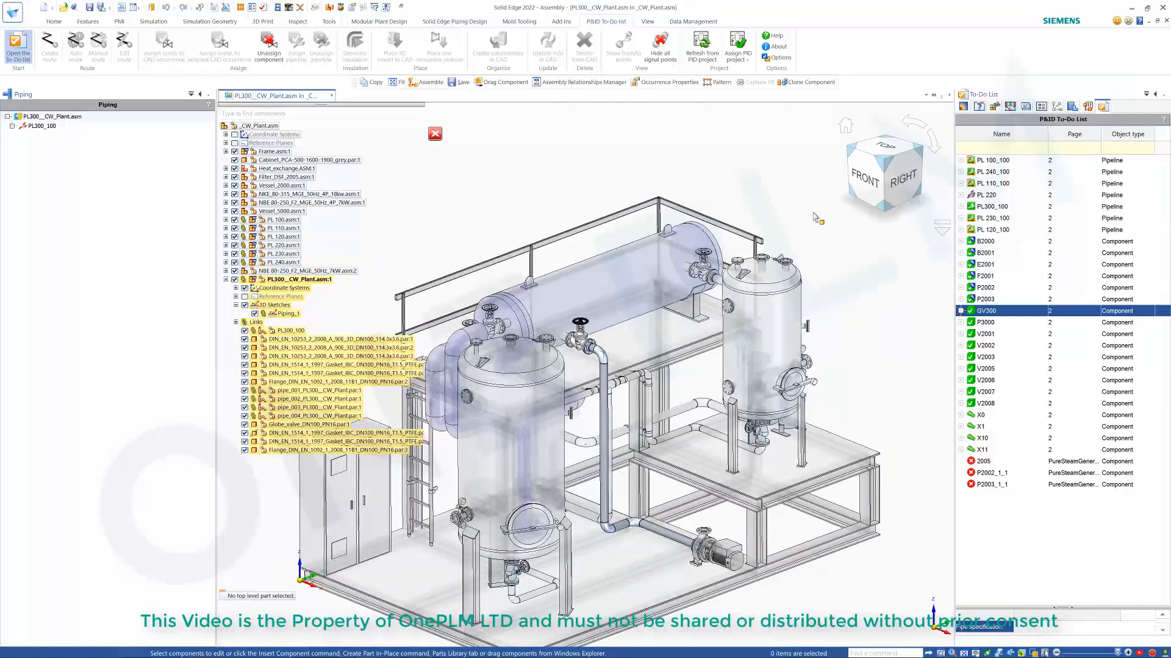
key("ctrl+s")
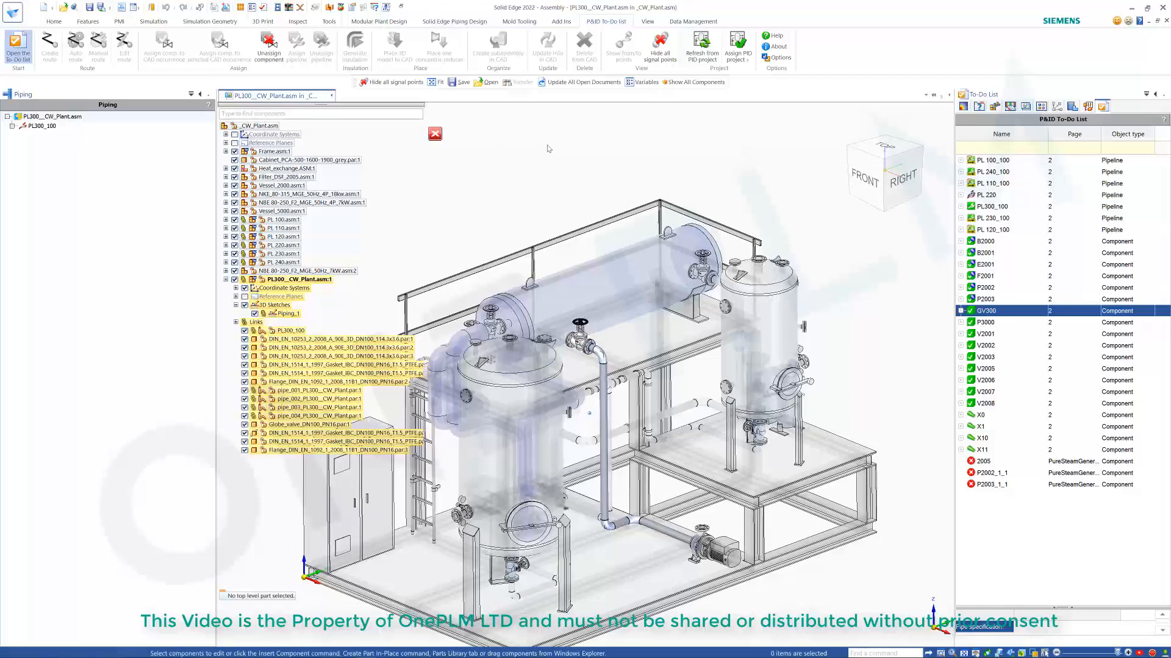
scroll(549, 148, "down", 2)
middle_click_drag(549, 148, 572, 163)
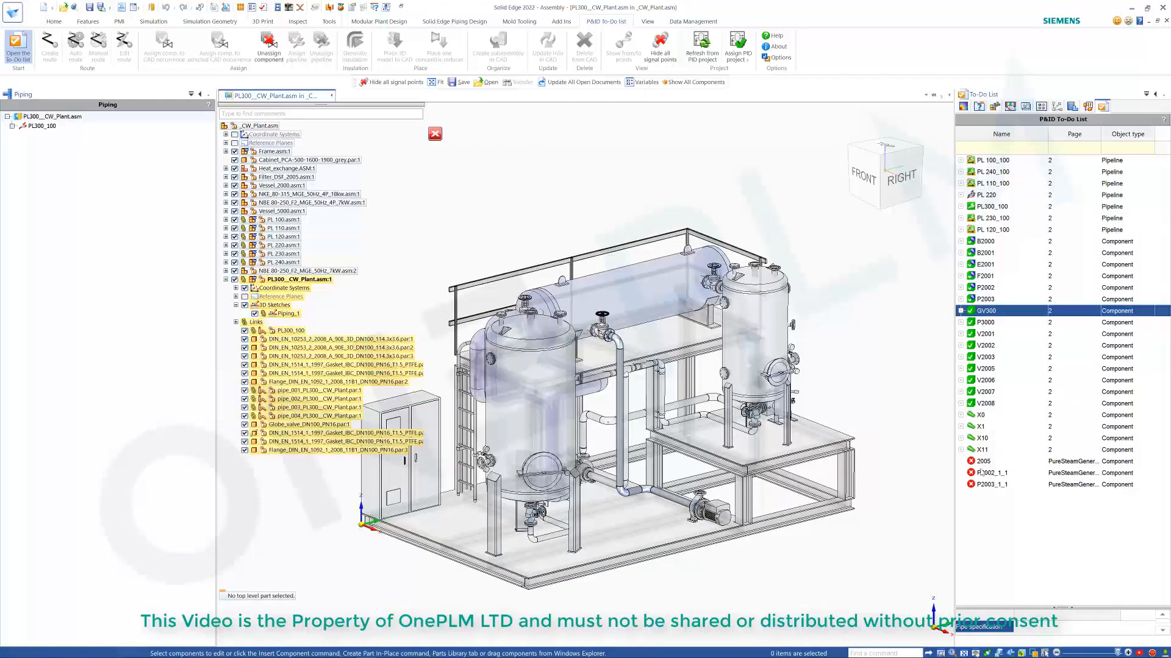
middle_click_drag(854, 303, 852, 320)
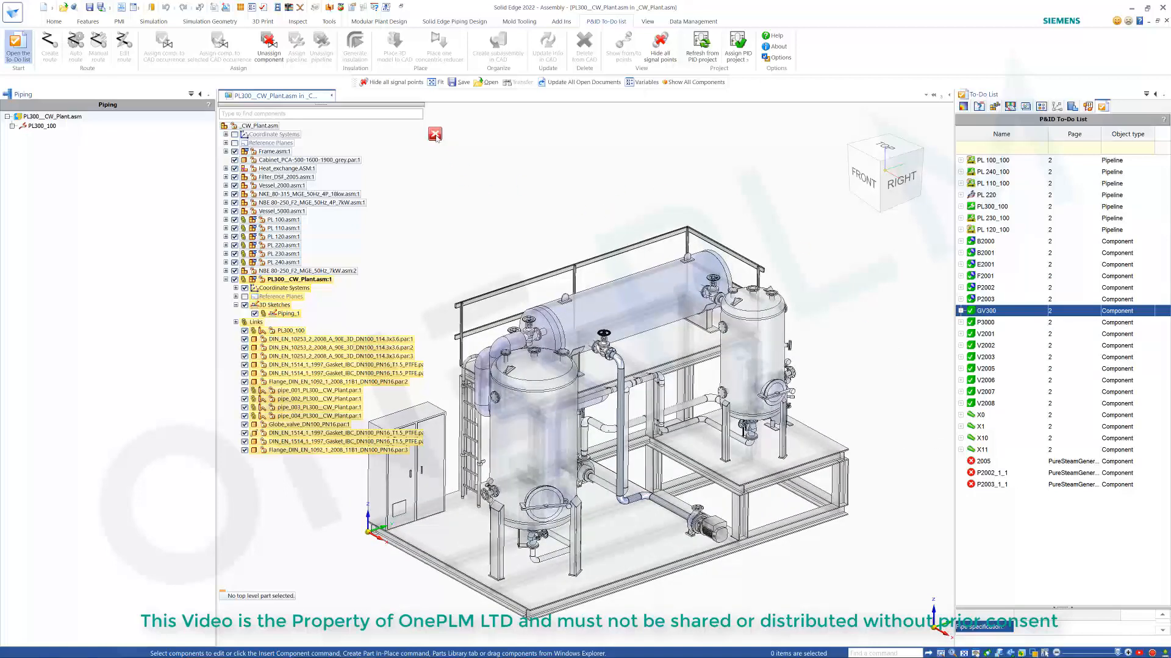
left_click(435, 135)
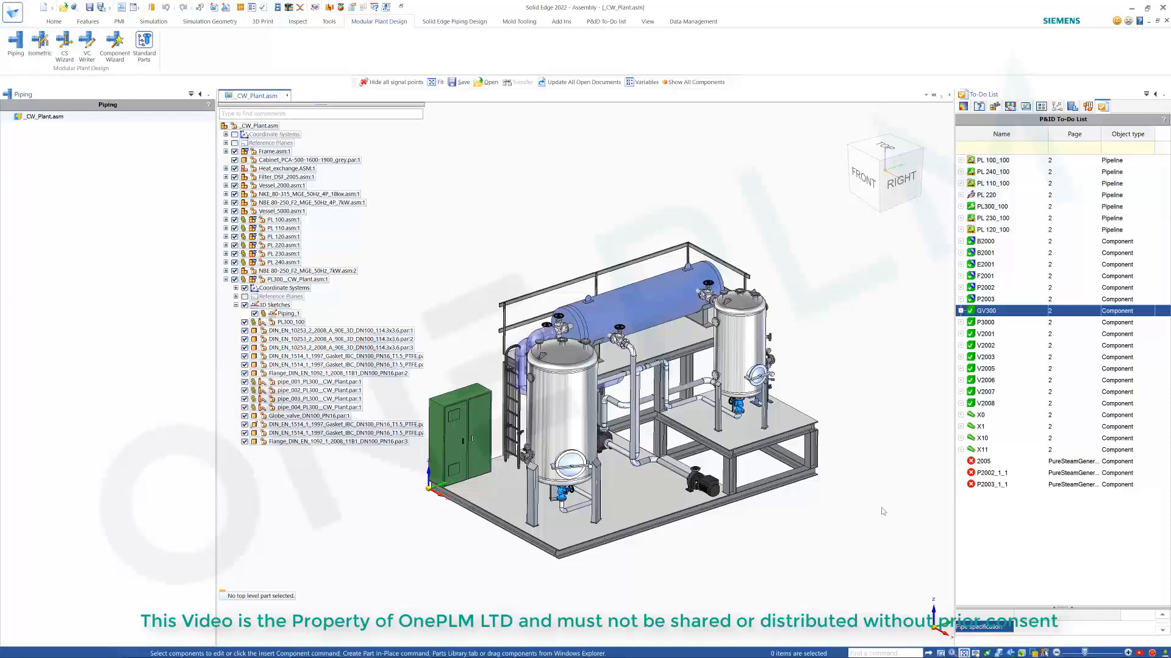
scroll(864, 350, "up", 3)
mouse_move(584, 164)
middle_mouse_down()
mouse_move(622, 206)
mouse_move(576, 160)
middle_mouse_up()
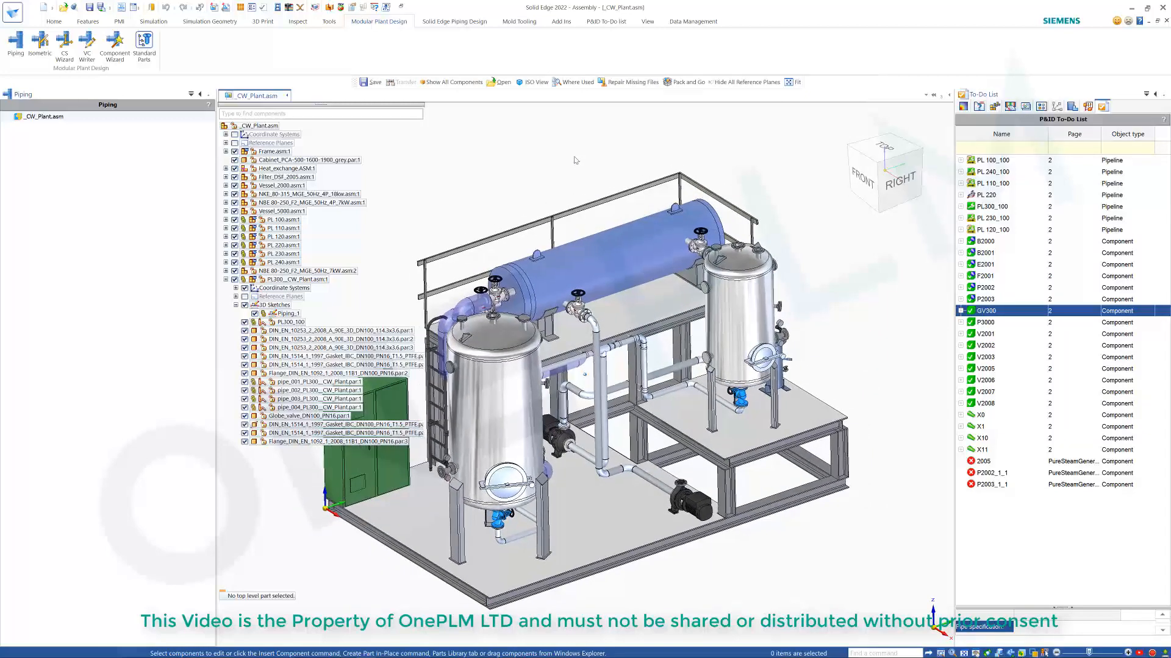